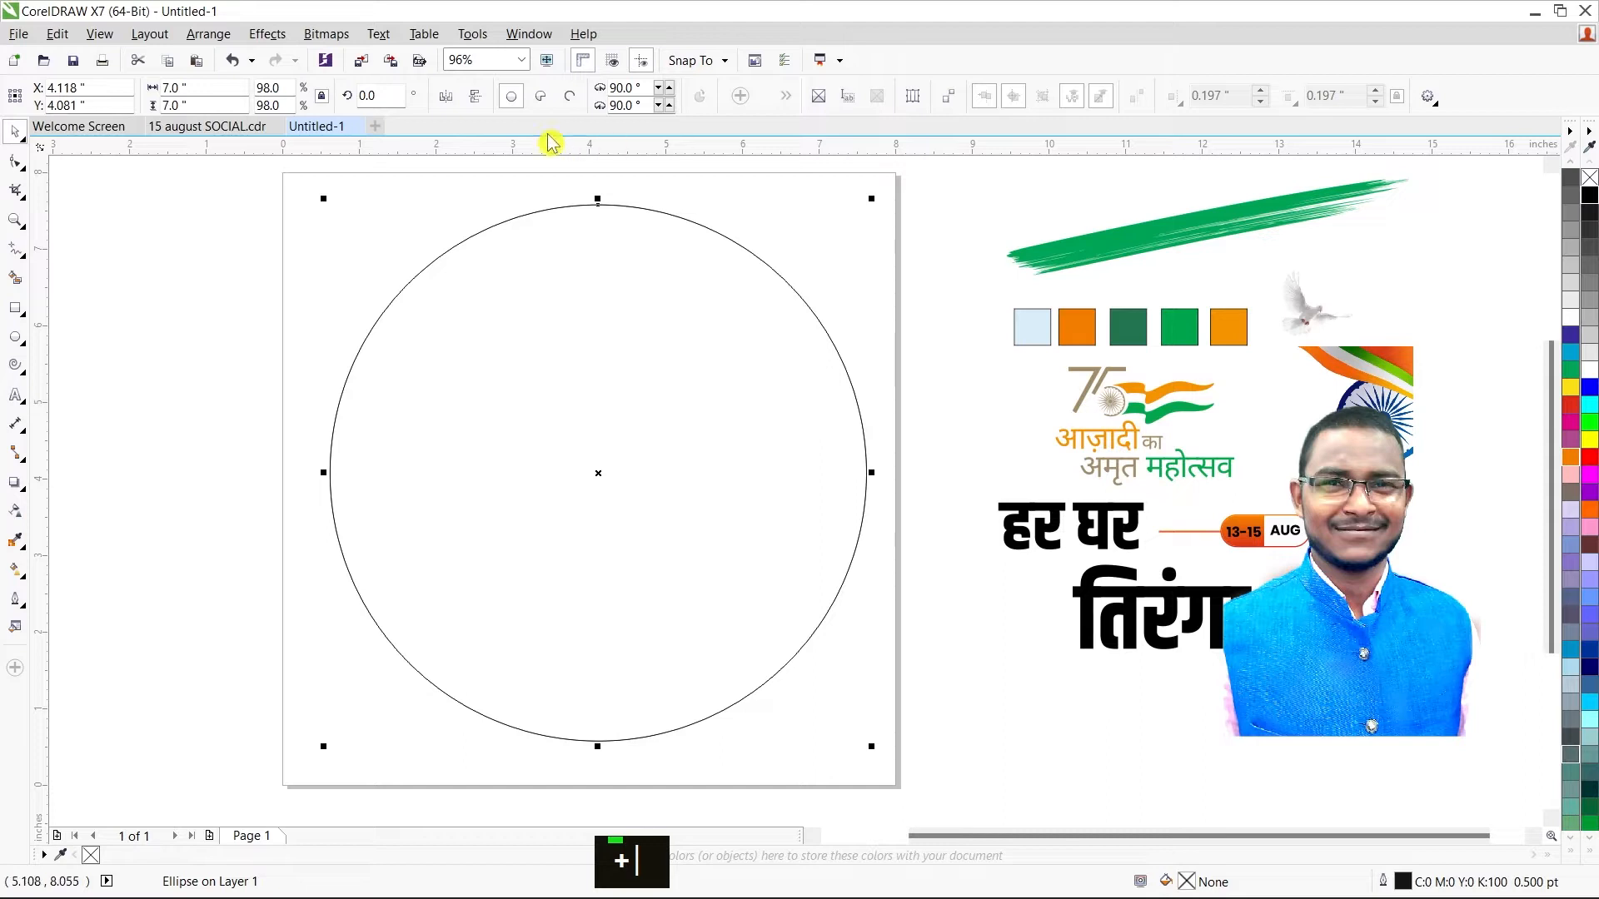
# Try resizing the duplicated circle with a width of 7.2 and a height of 7.5 inches
pyautogui.moveTo(225, 93); pyautogui.dragTo(96, 128)
pyautogui.write('7')
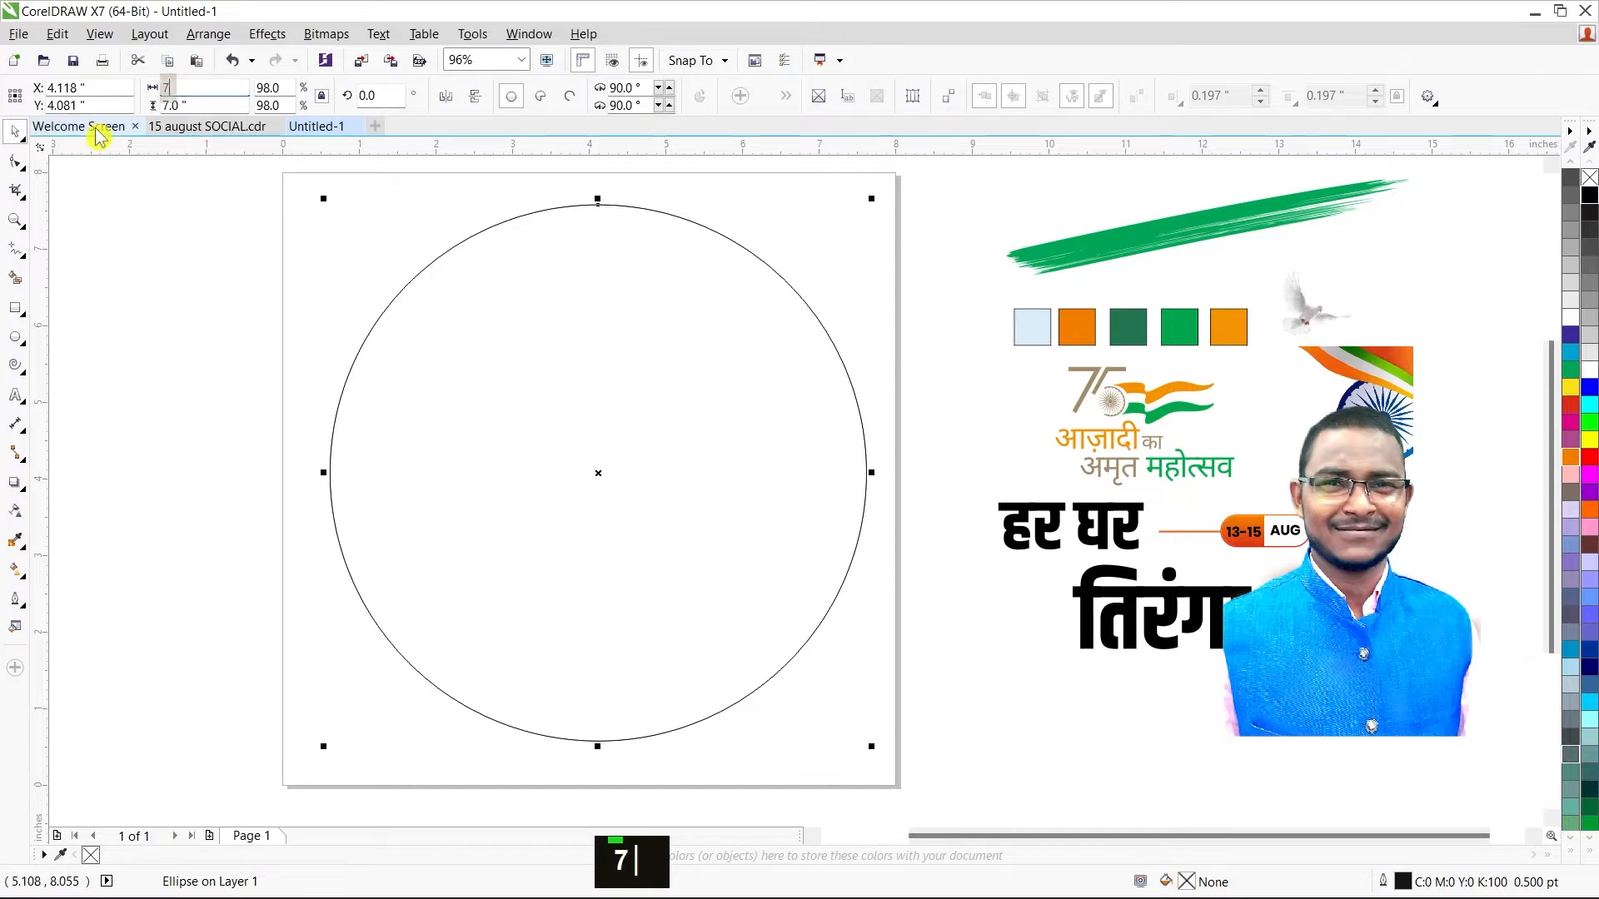
pyautogui.write('.')
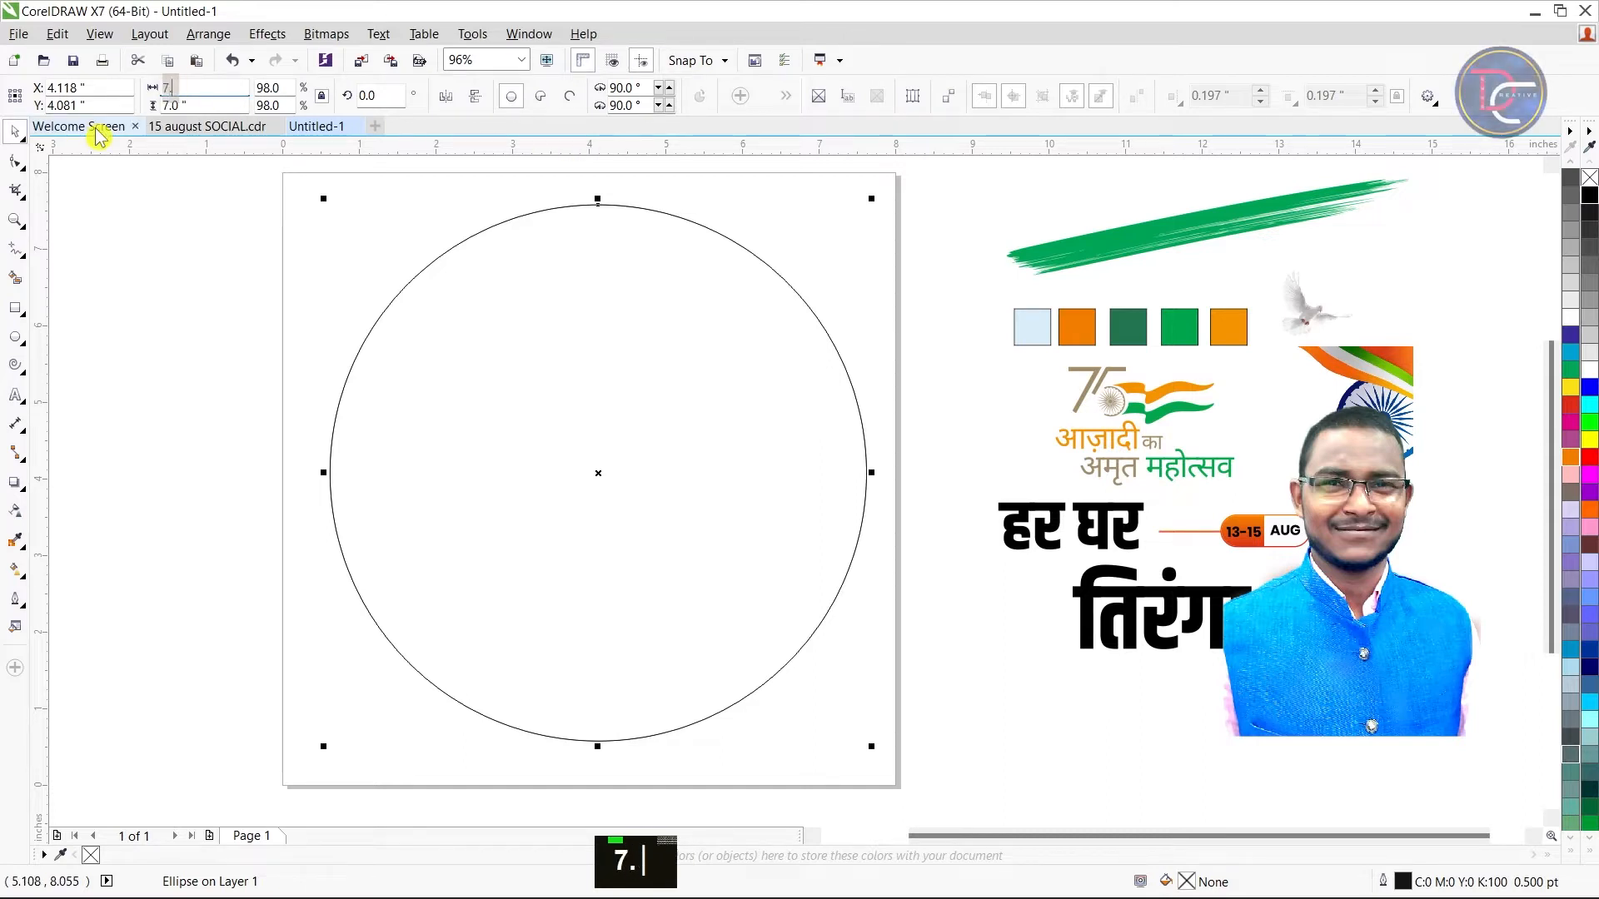
pyautogui.write('2')
pyautogui.press('Tab')
pyautogui.write('7.5')
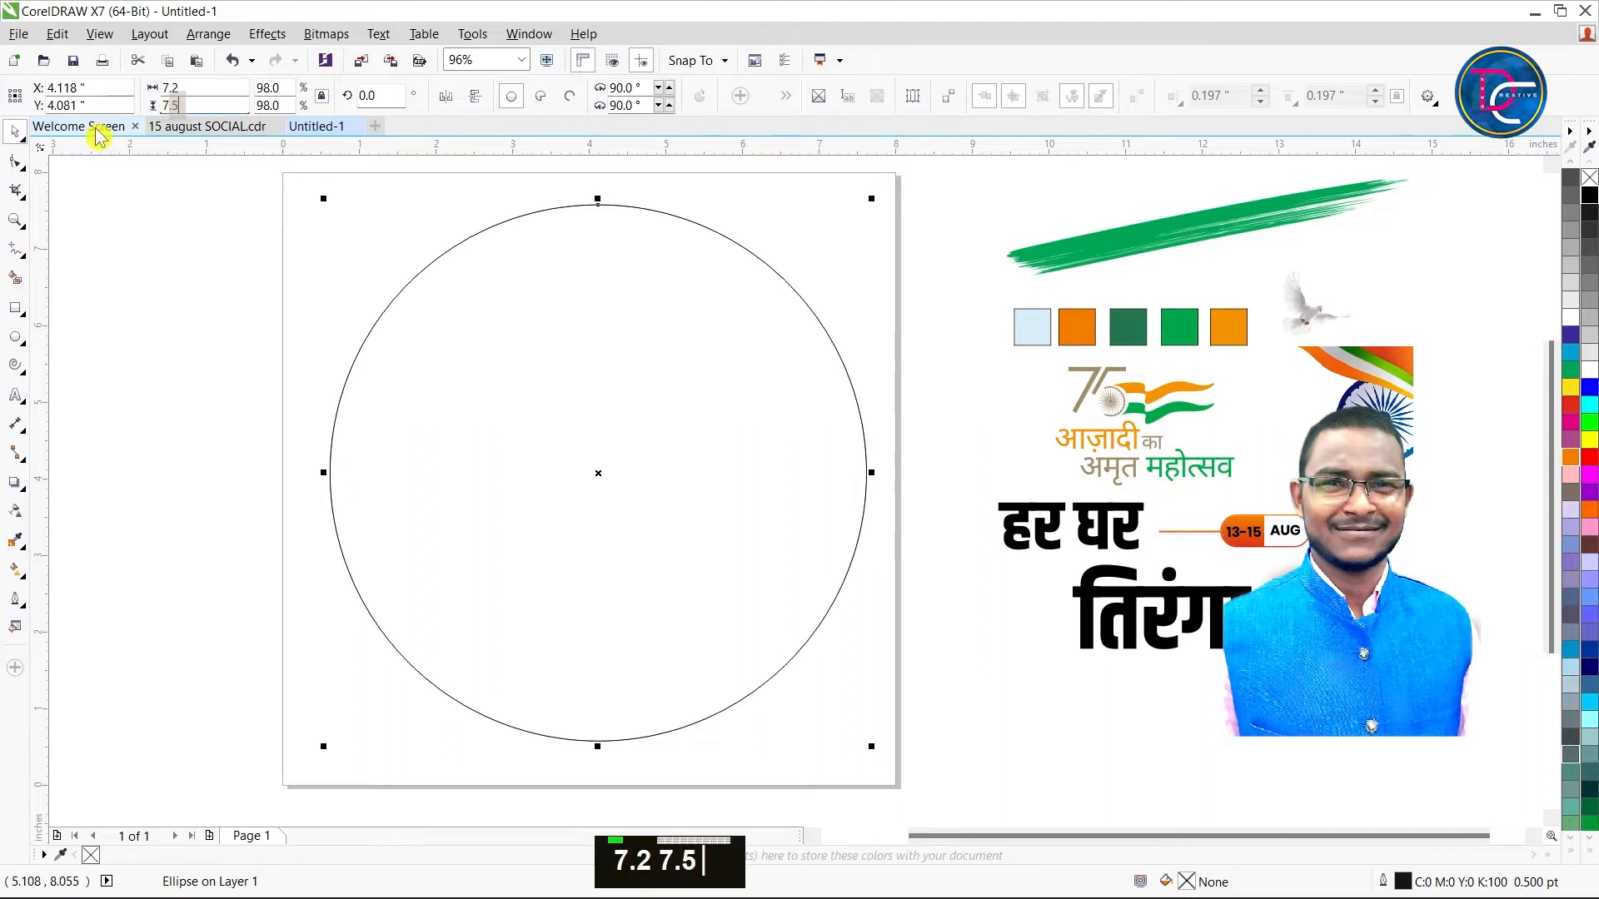
pyautogui.press('Return')
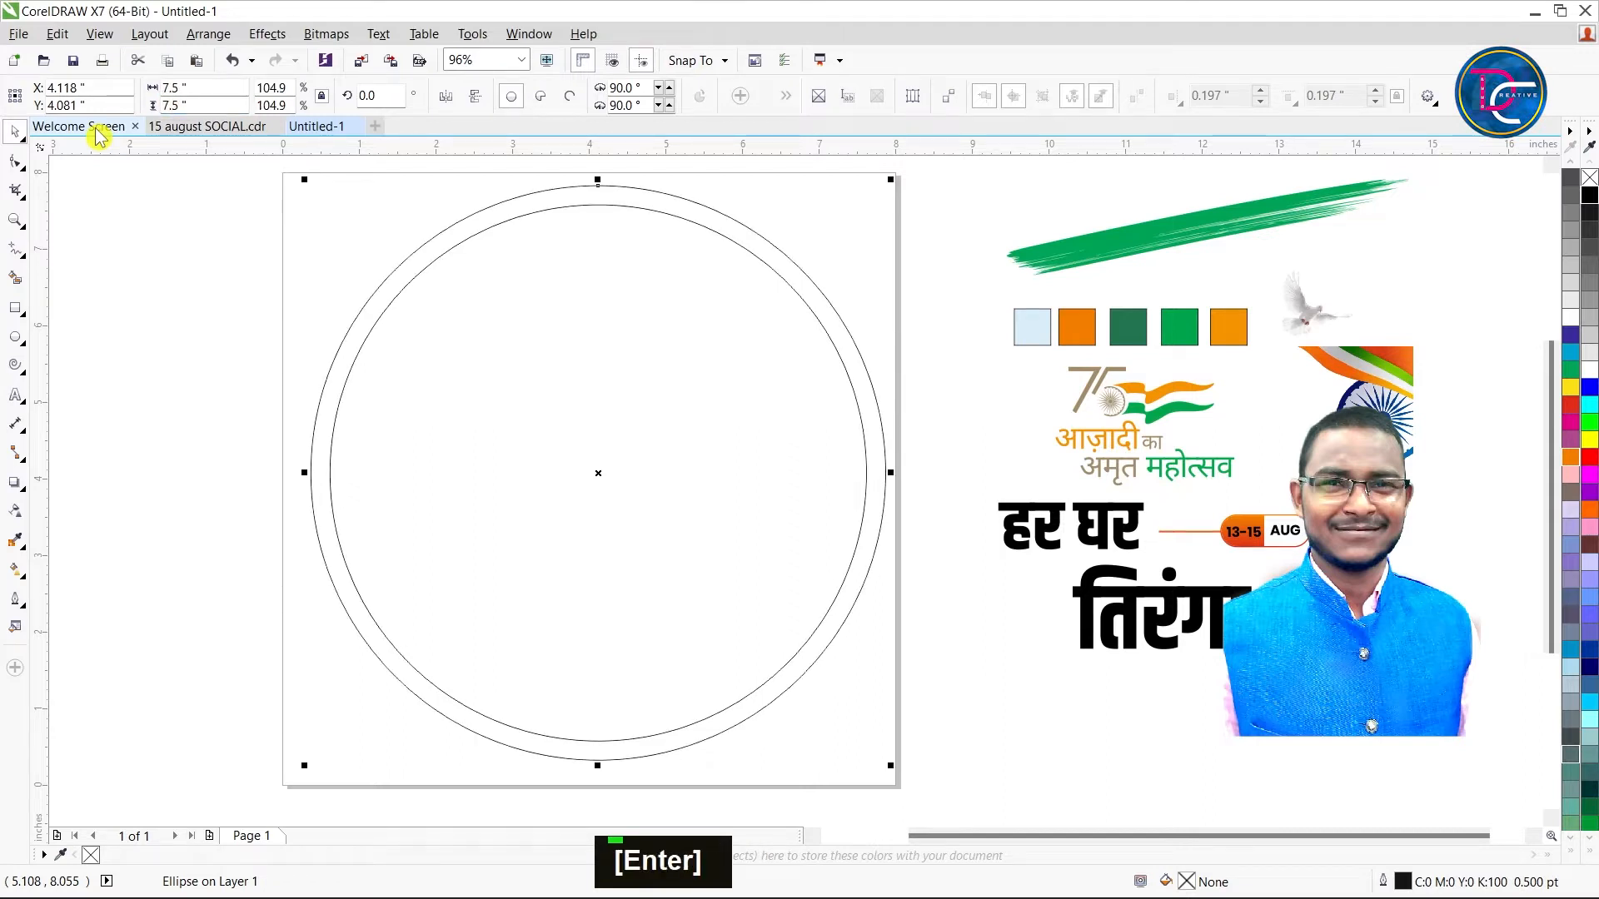
# Set the duplicated circle's width and height to 7.2 inches
pyautogui.click(198, 88)
pyautogui.write('7.2')
pyautogui.press('Tab')
pyautogui.write('7.2')
pyautogui.press('Return')
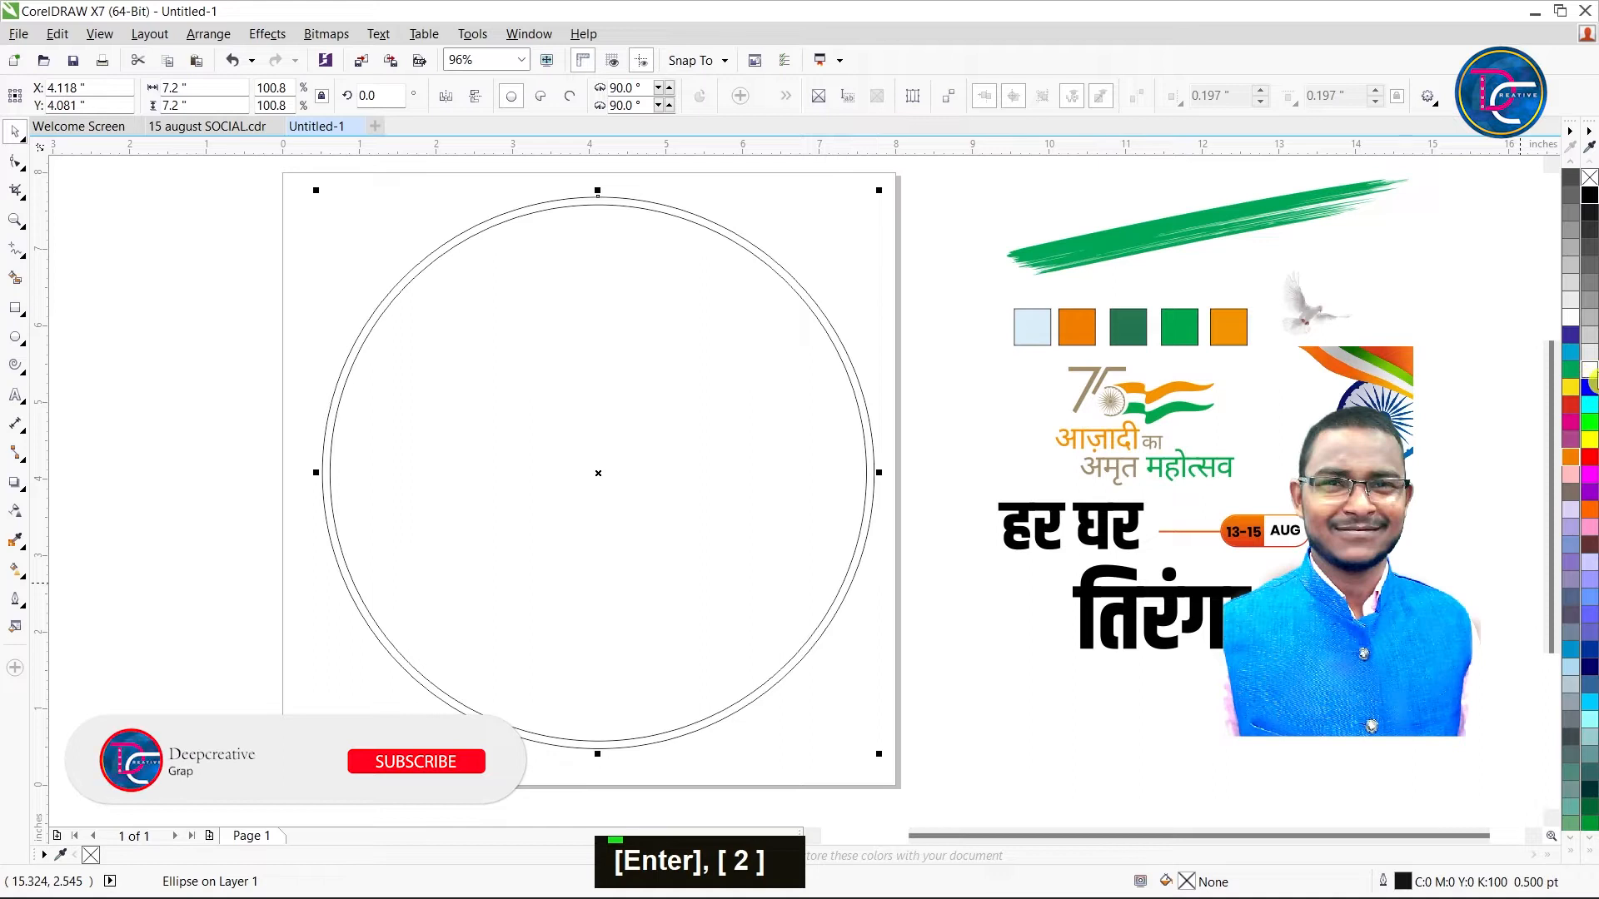
# Fill the 7.2-inch circle with white, remove its outline and send it behind the 7-inch circle
pyautogui.click(1589, 372)
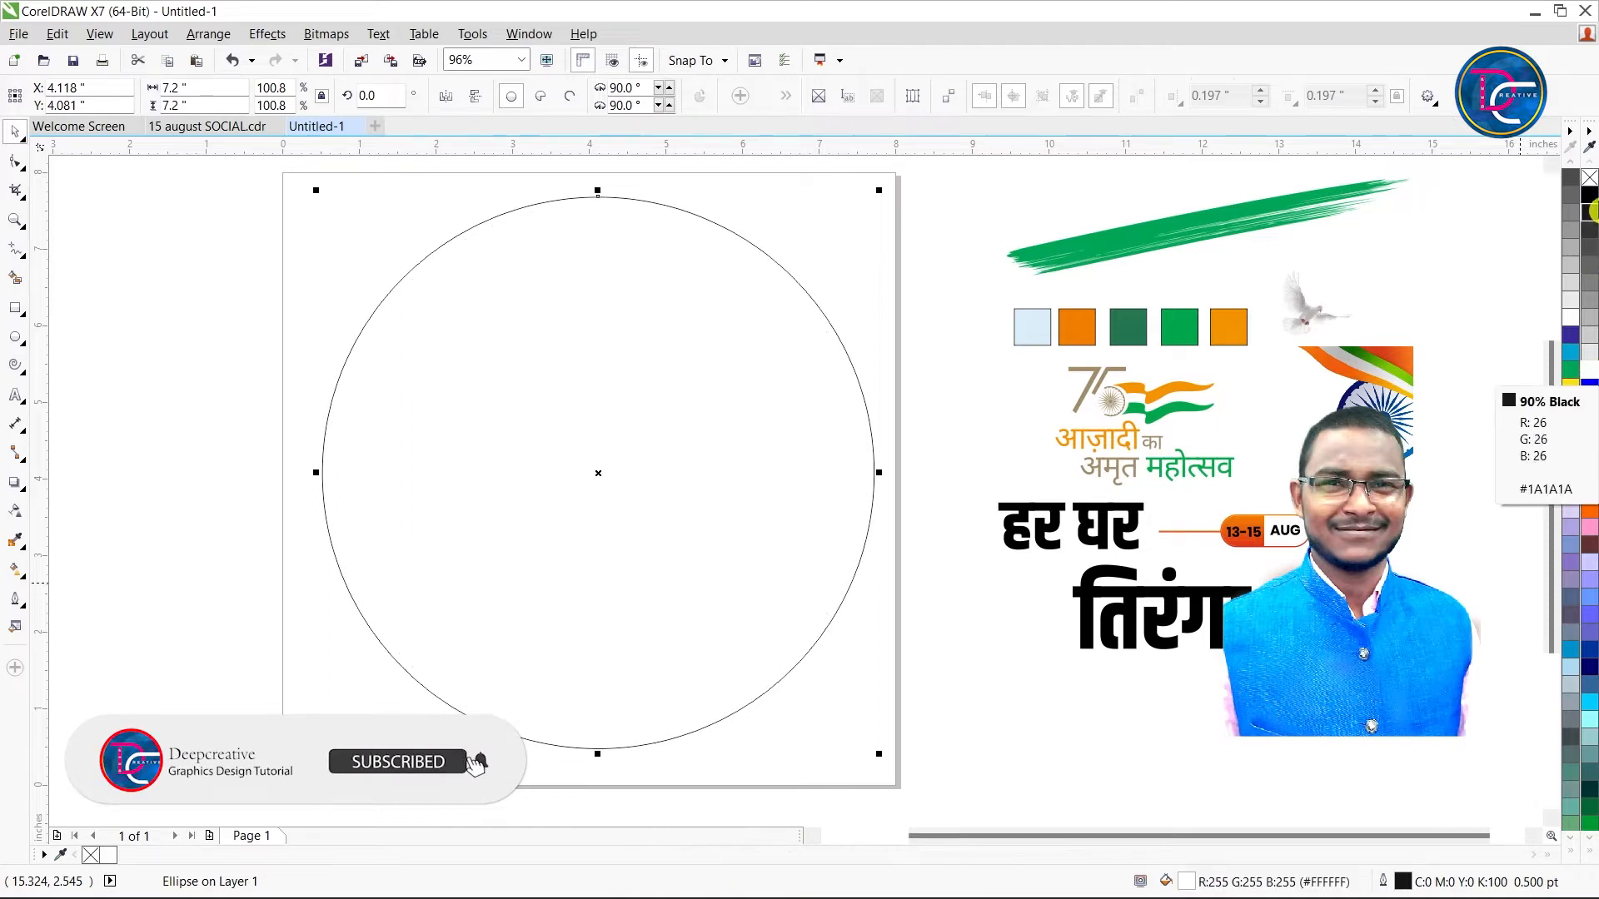
pyautogui.rightClick(1589, 180)
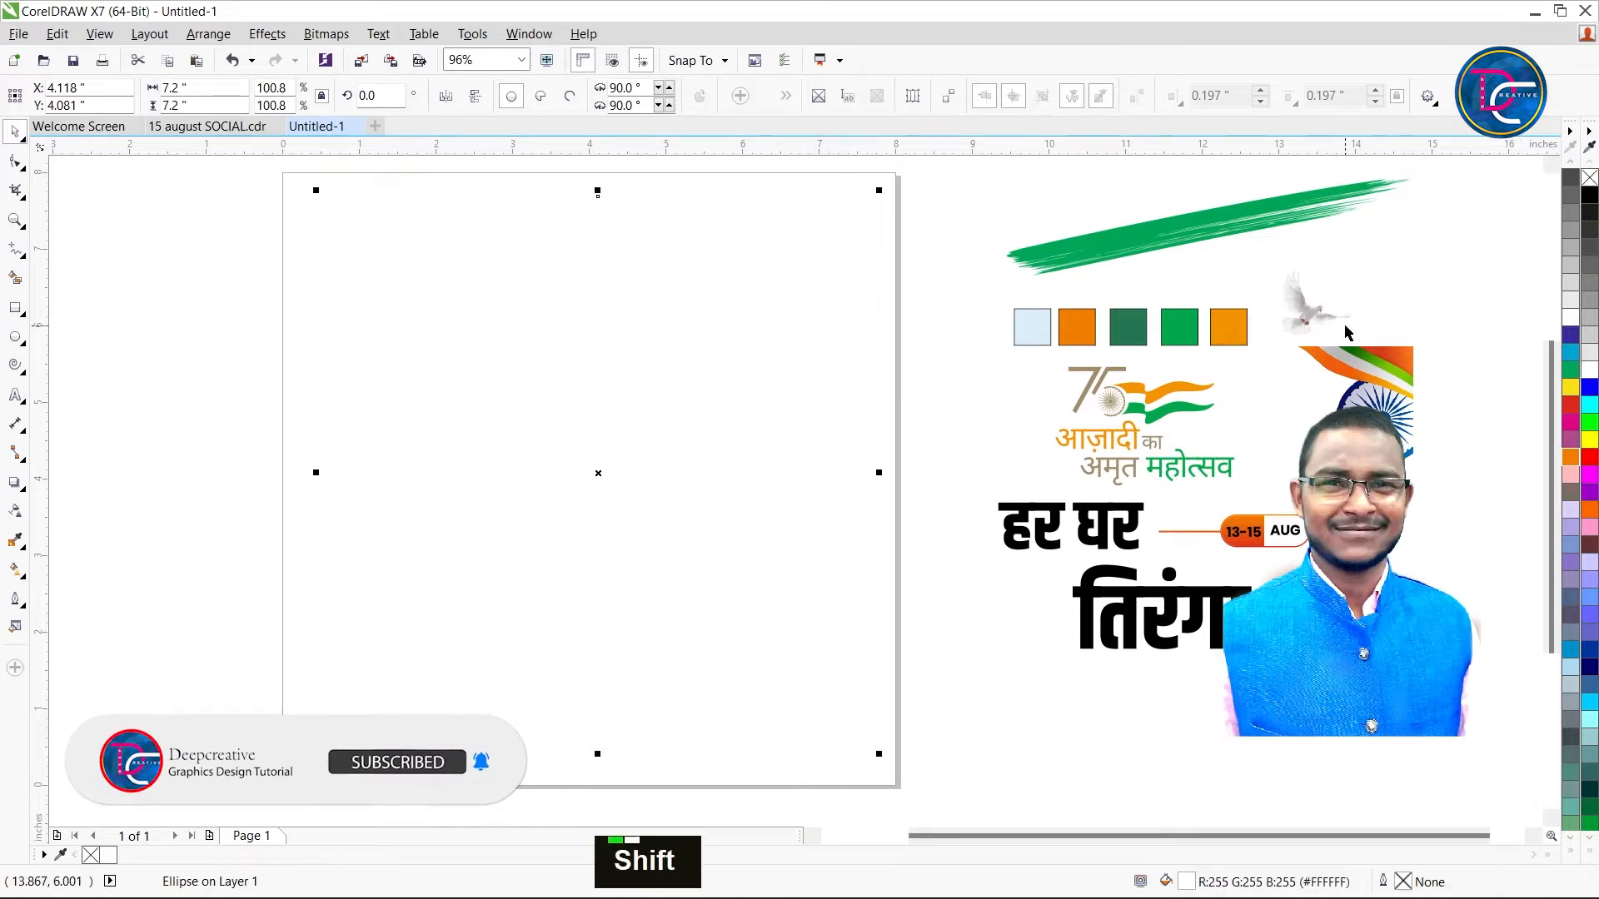
pyautogui.hotkey('shift', 'pagedown')
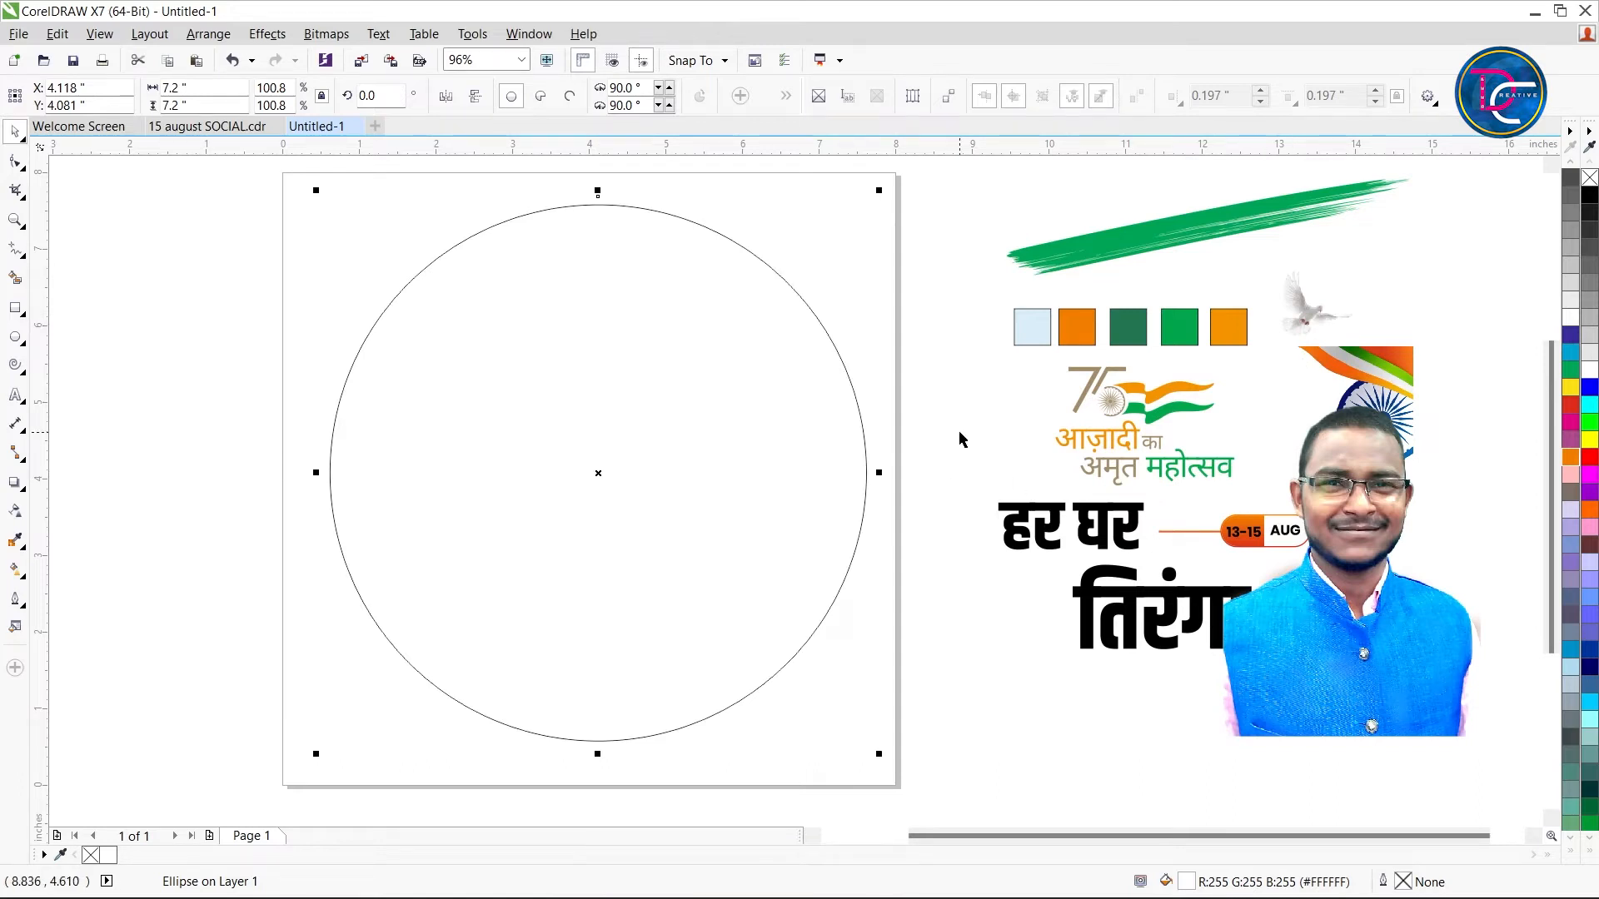
# Duplicate the white circle, fill the copy with 80% black and place it one level back
pyautogui.press('+')
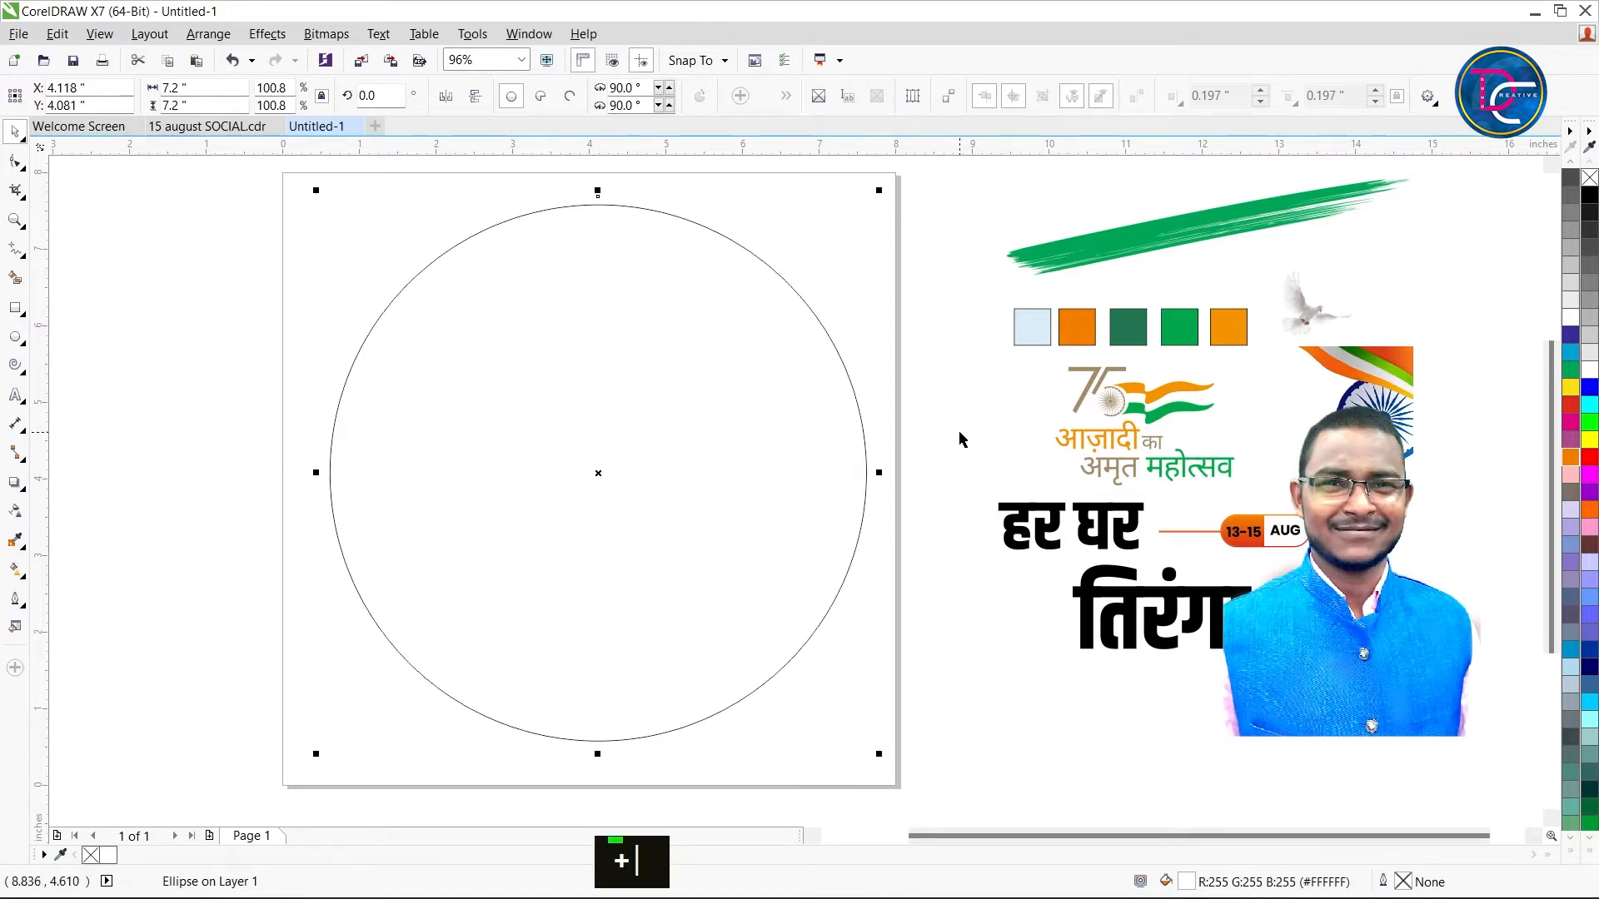
pyautogui.click(1570, 182)
pyautogui.hotkey('ctrl', 'pagedown')
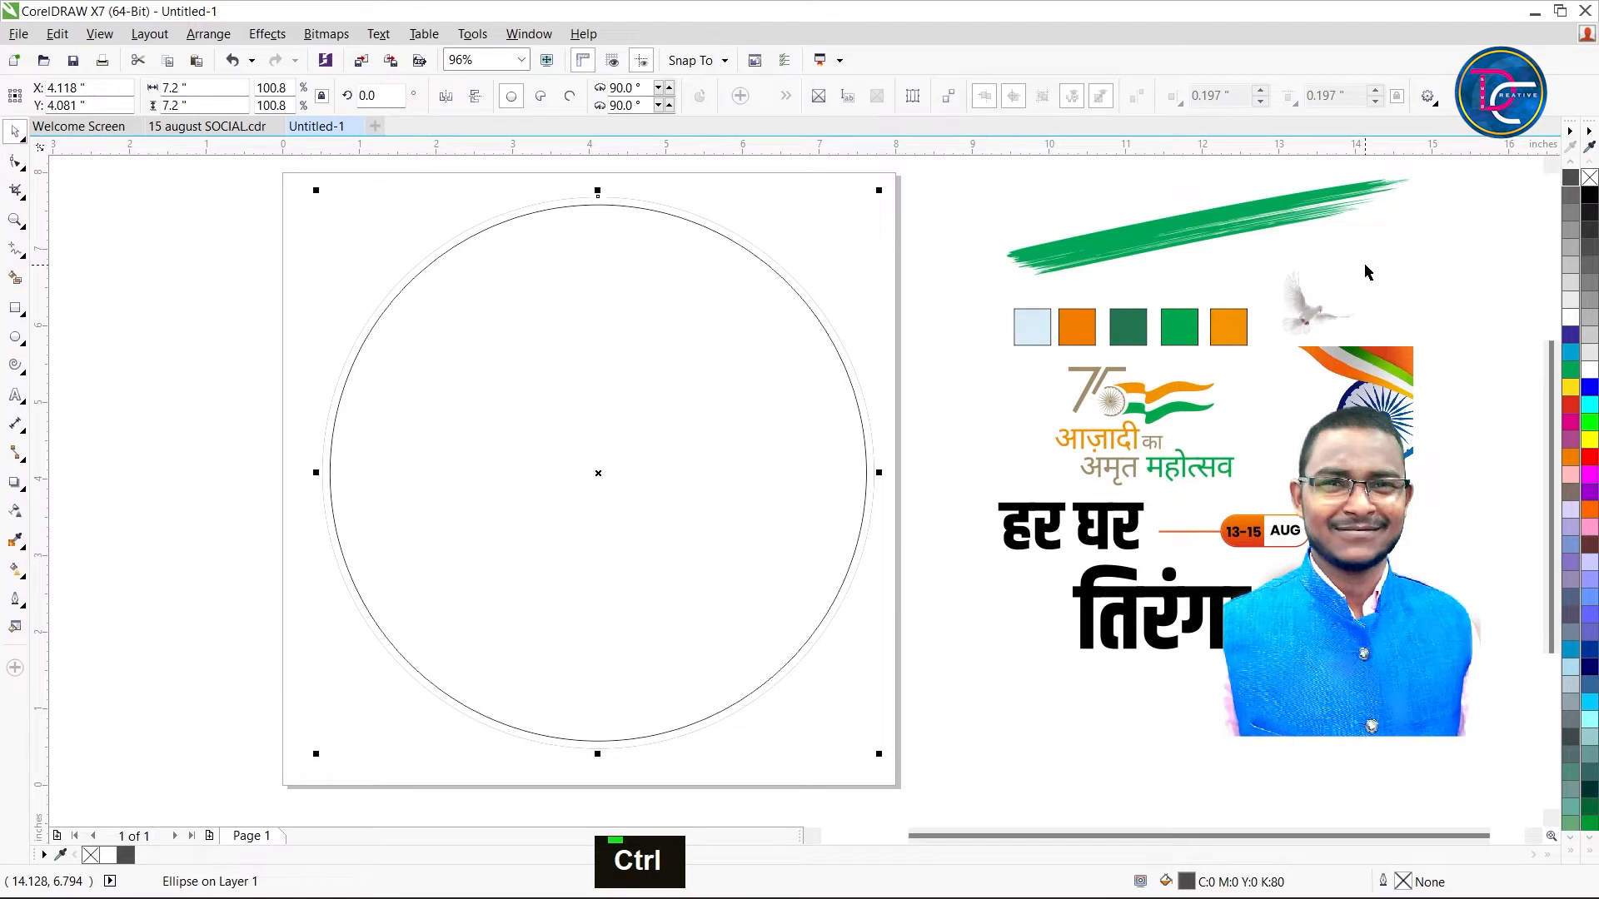
# Convert the dark circle to a 100 dpi CMYK bitmap with anti-aliasing and a transparent background
pyautogui.click(313, 34)
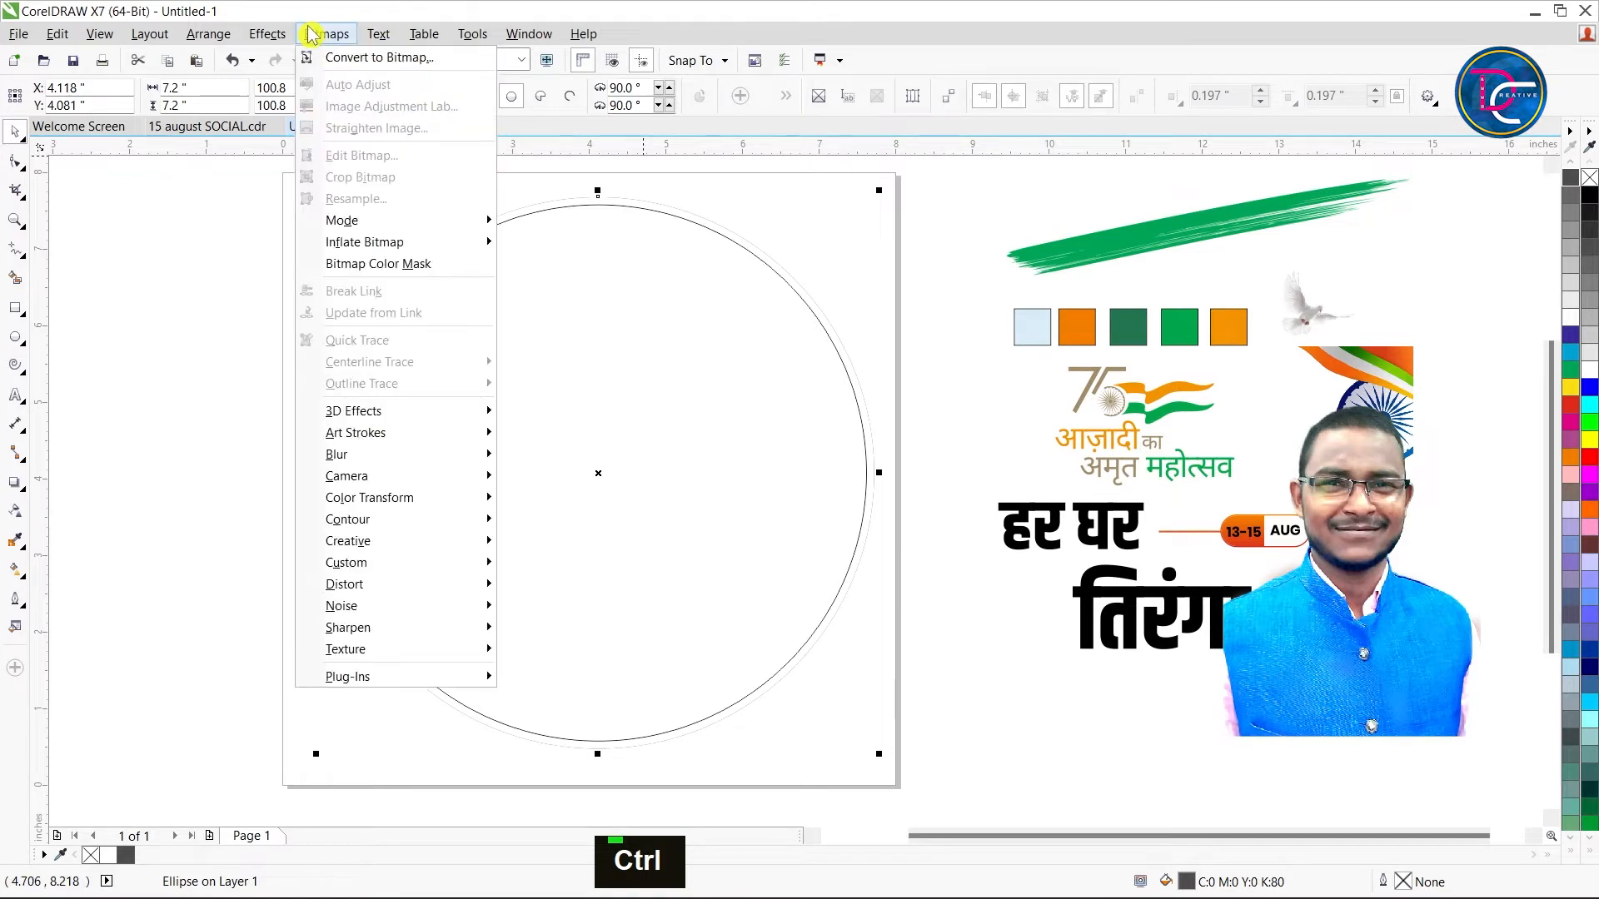
pyautogui.click(387, 59)
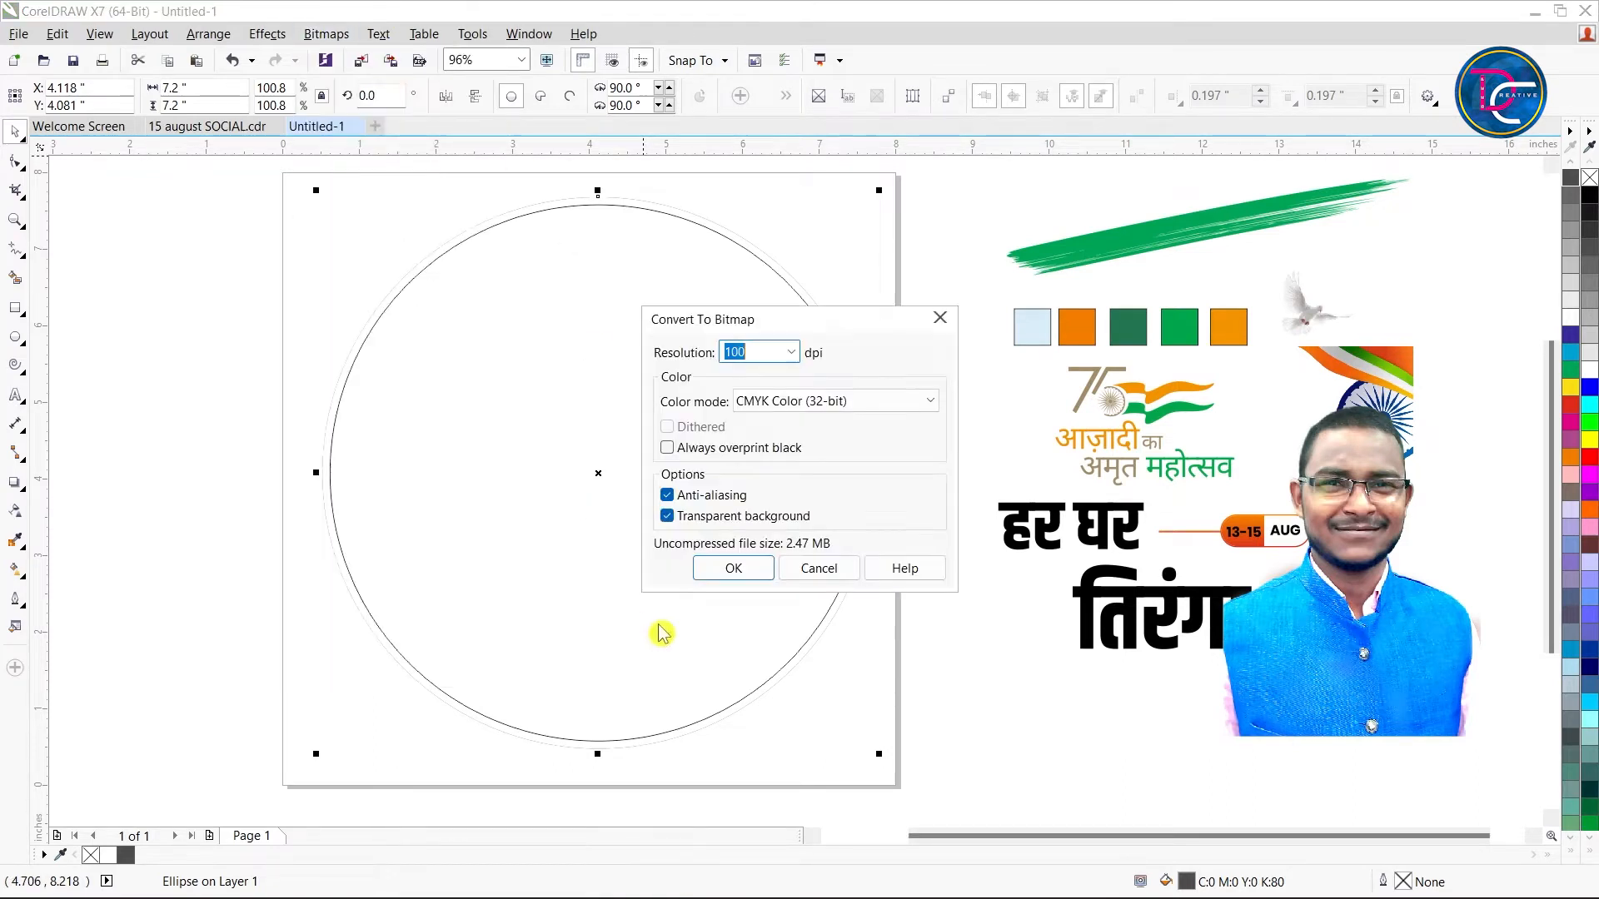
pyautogui.click(755, 564)
# Apply a Gaussian Blur with a 5.0-pixel radius to the dark circle bitmap and adjust its transparency
pyautogui.click(327, 34)
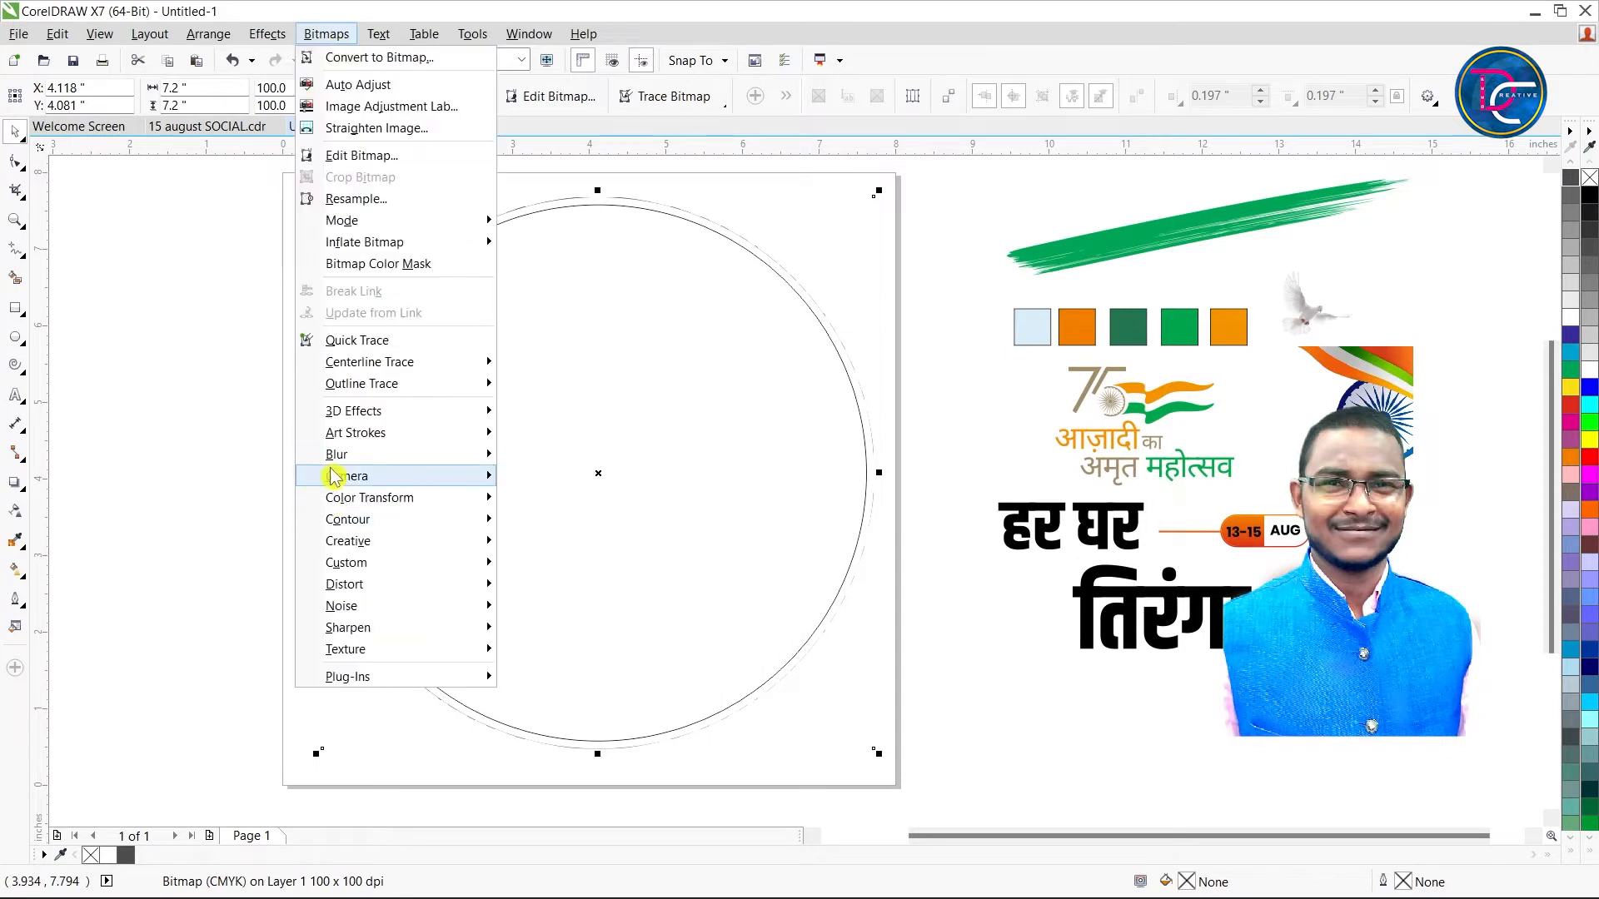
pyautogui.moveTo(346, 456)
pyautogui.click(597, 378)
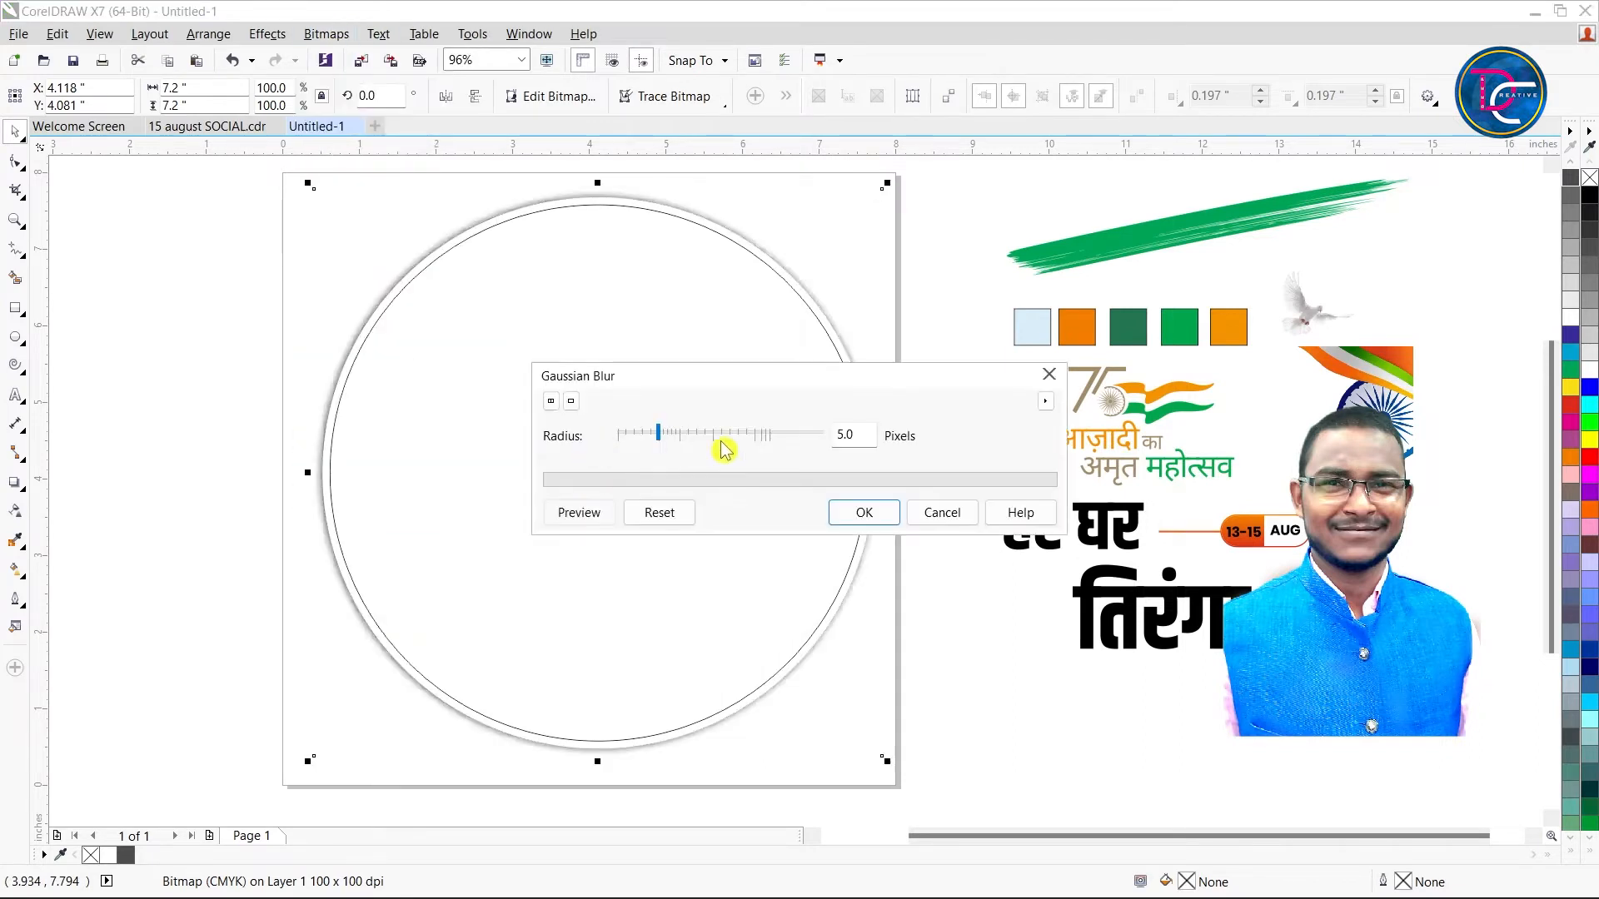
pyautogui.click(870, 514)
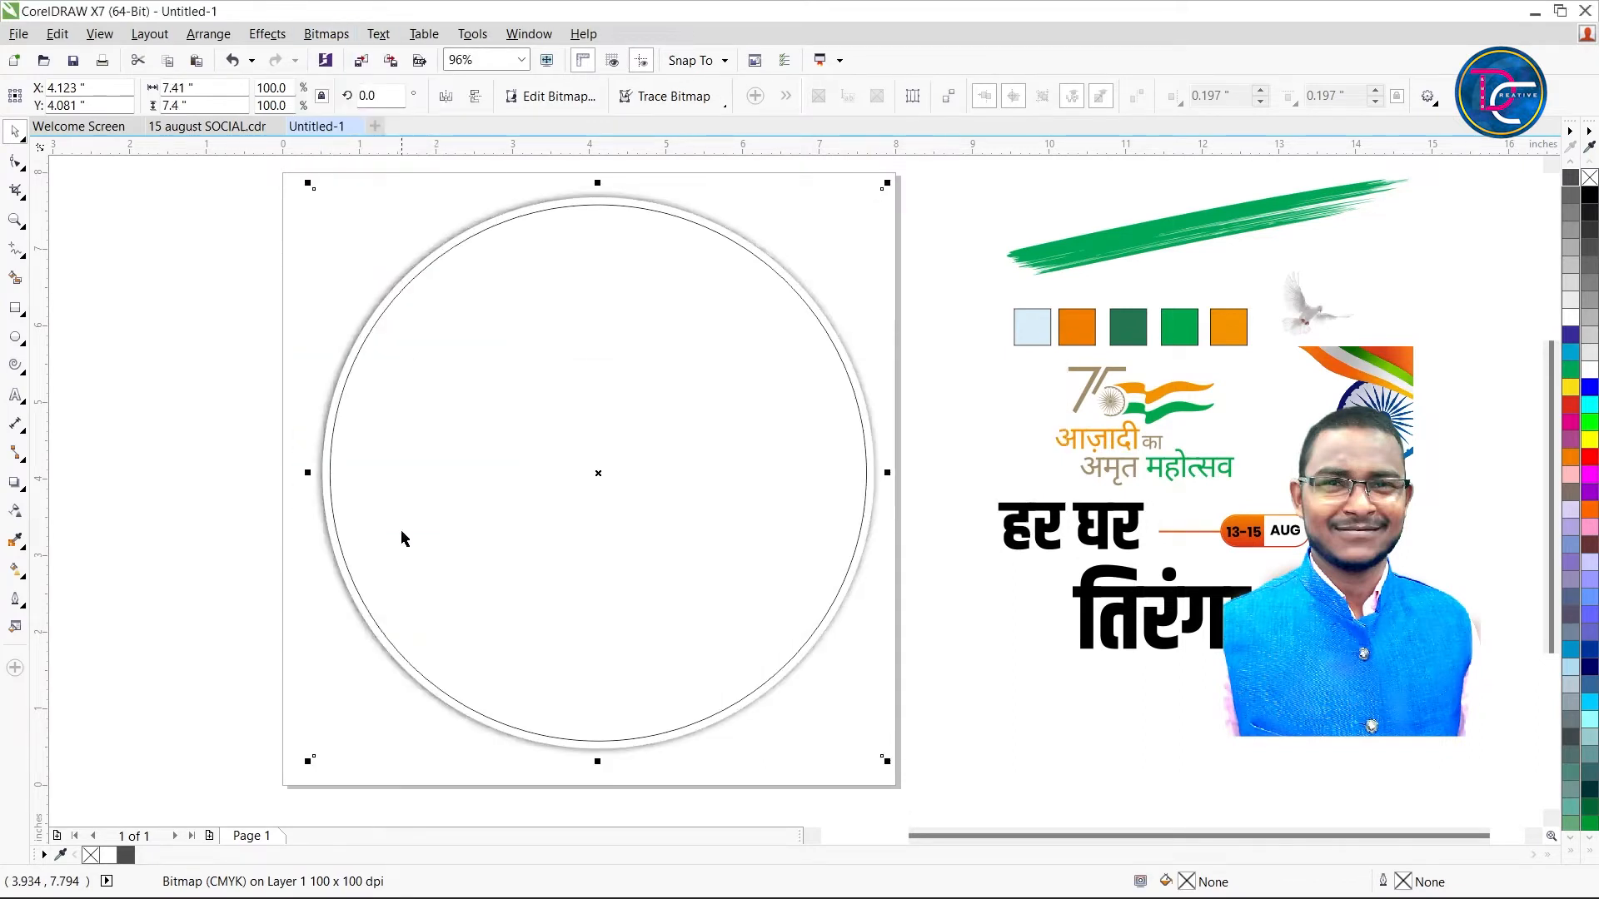
pyautogui.click(15, 512)
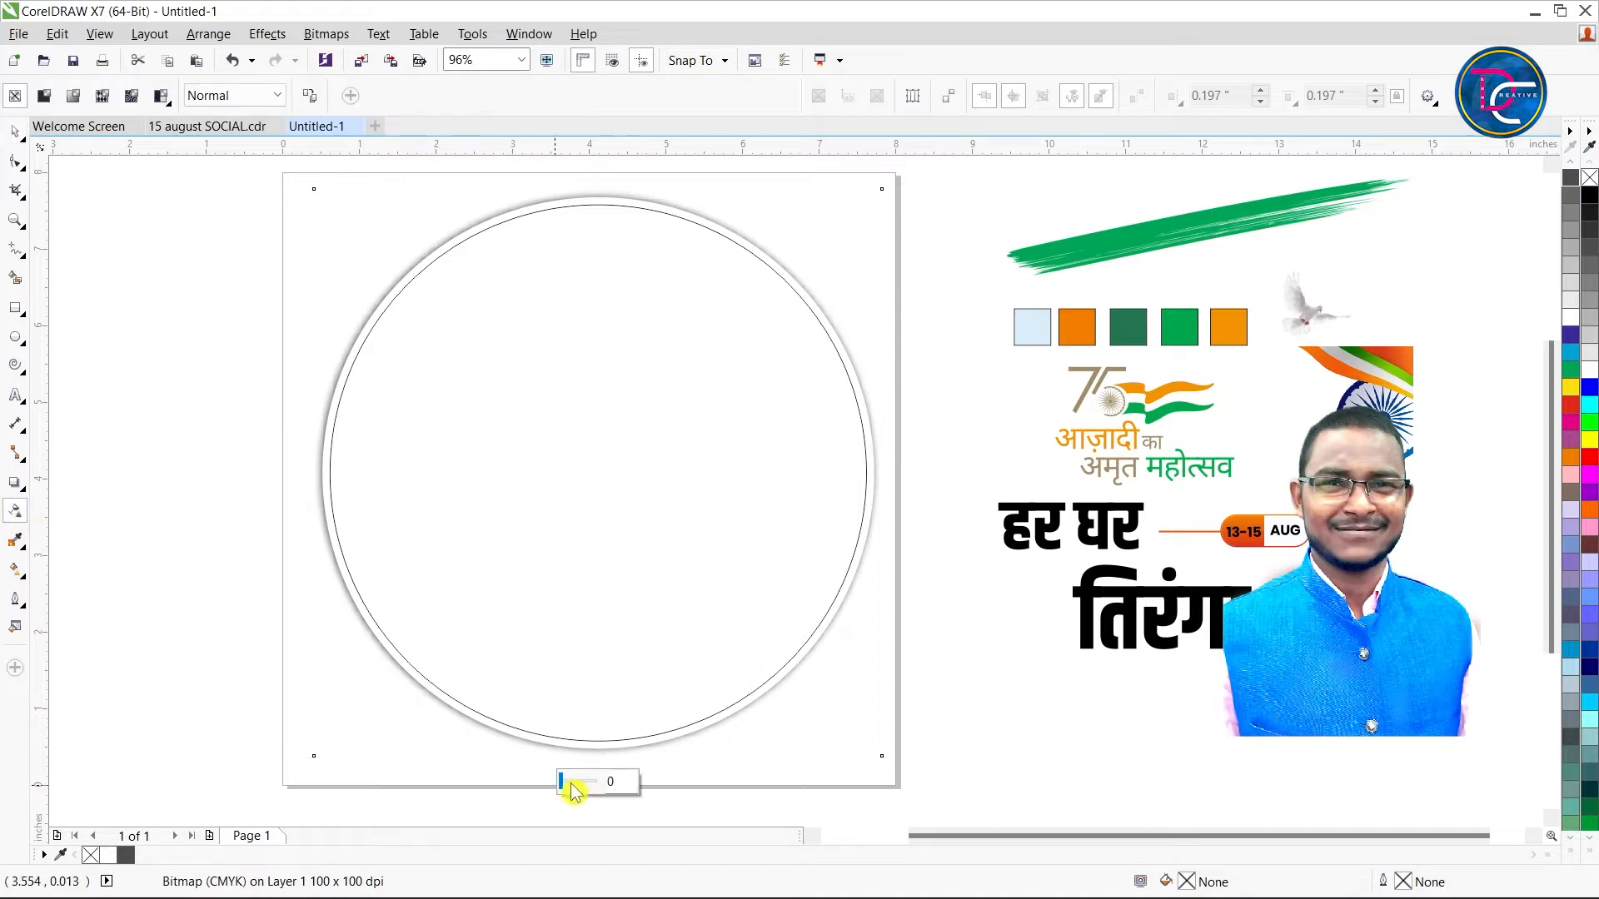
pyautogui.hotkey('ctrl', 'space')
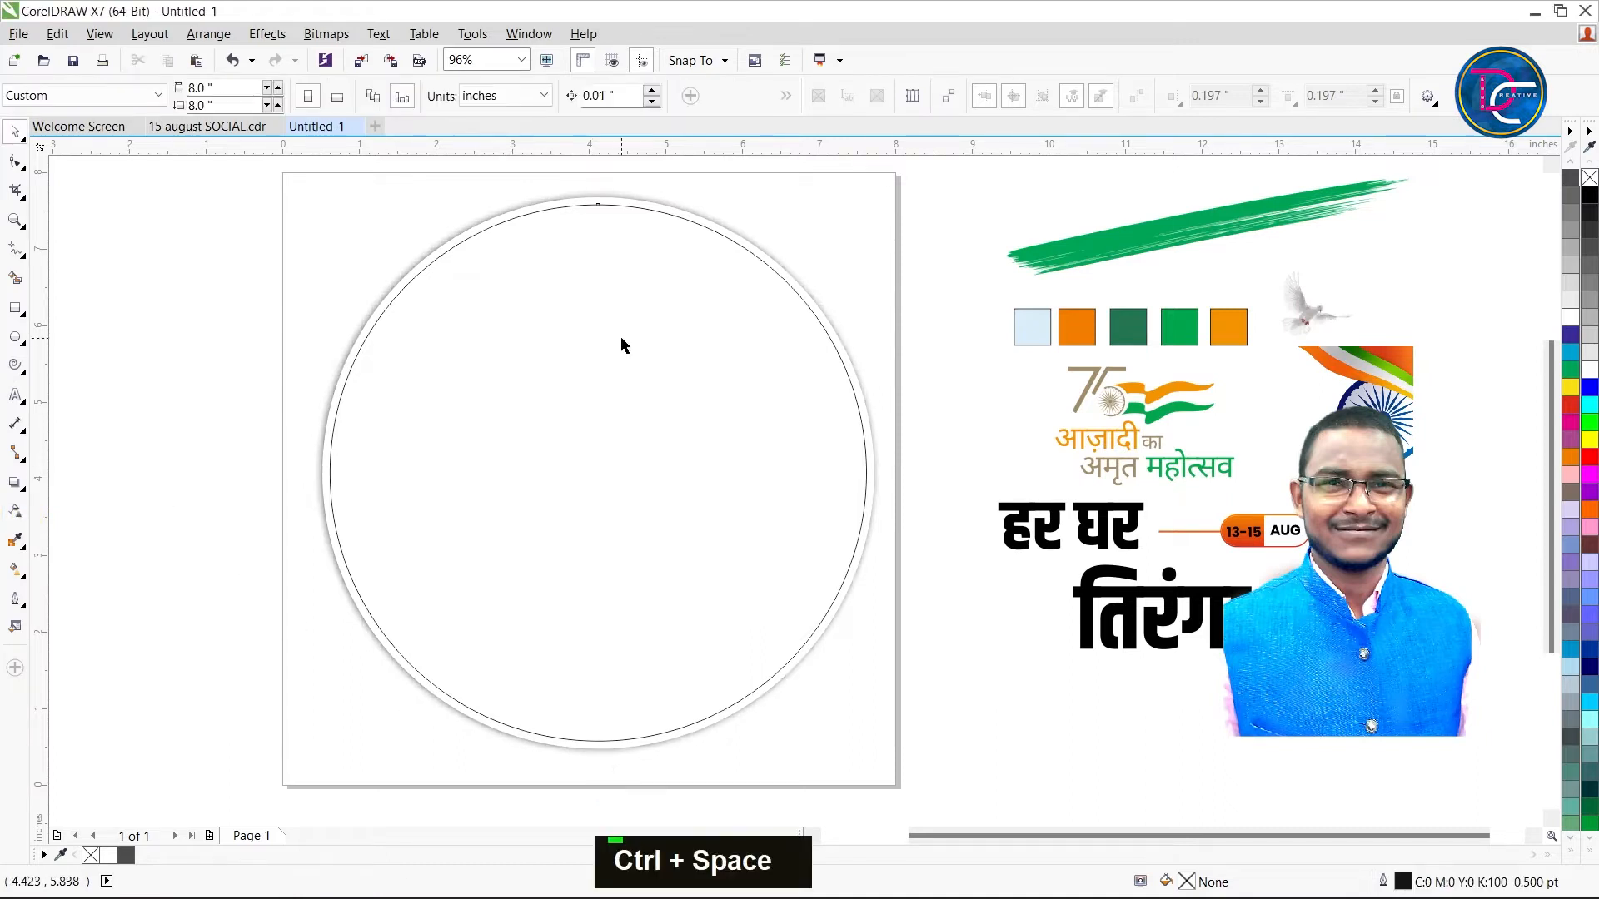
# Duplicate the 7-inch circle in place and set the copy's outline width to 2.0 pt
pyautogui.doubleClick(631, 342)
pyautogui.hotkey('ctrl', 'z')
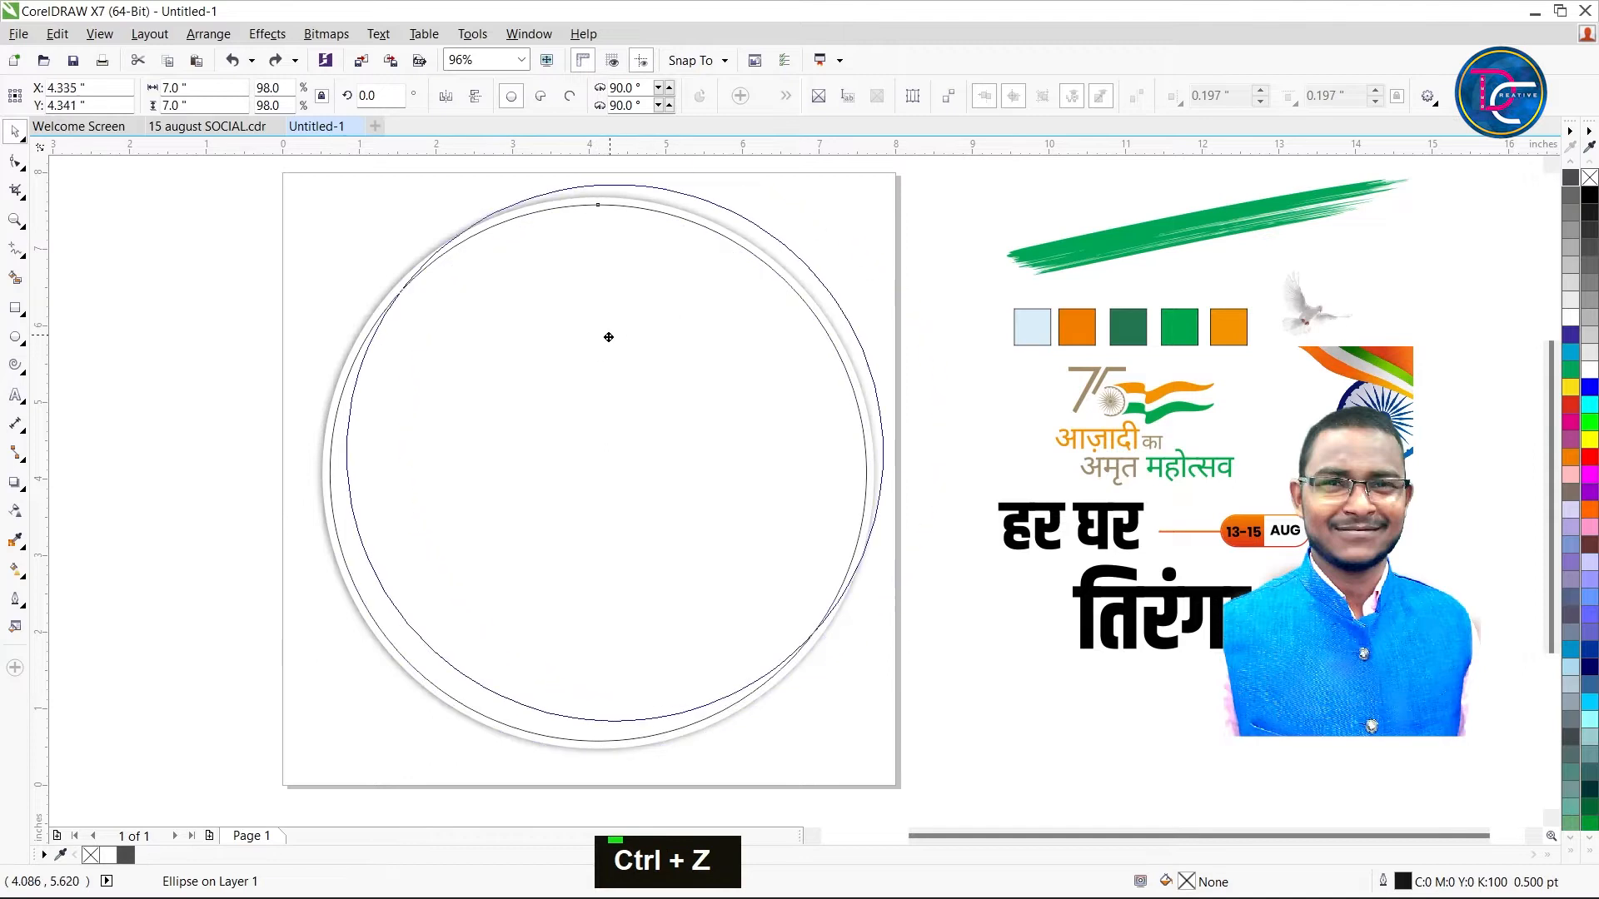
pyautogui.hotkey('ctrl', 'z')
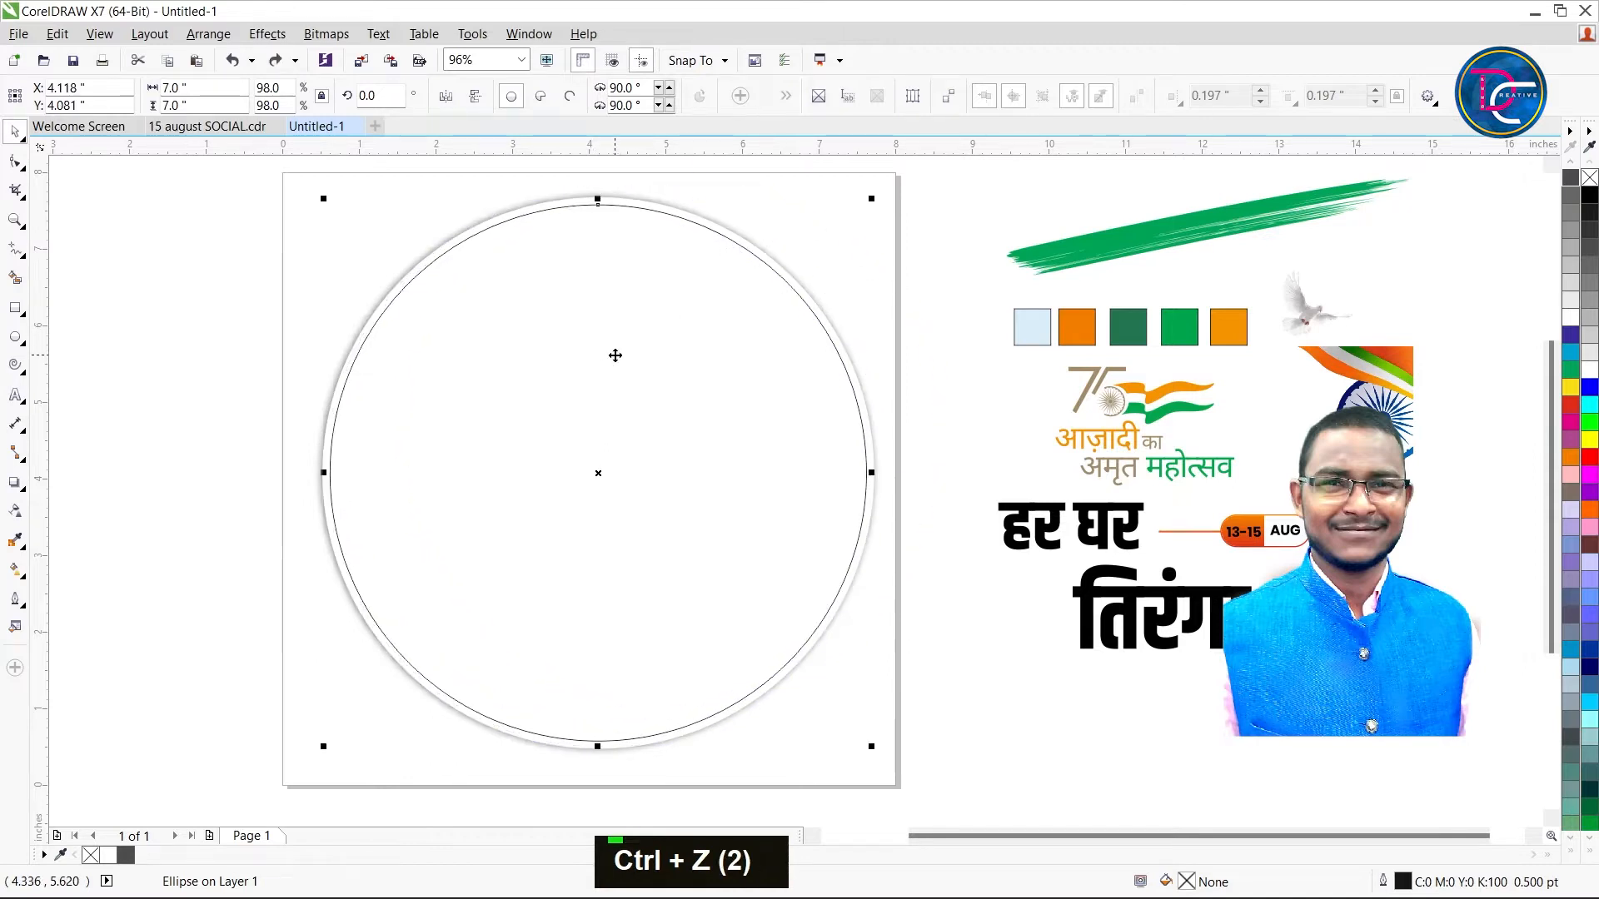
pyautogui.press('KP_Add')
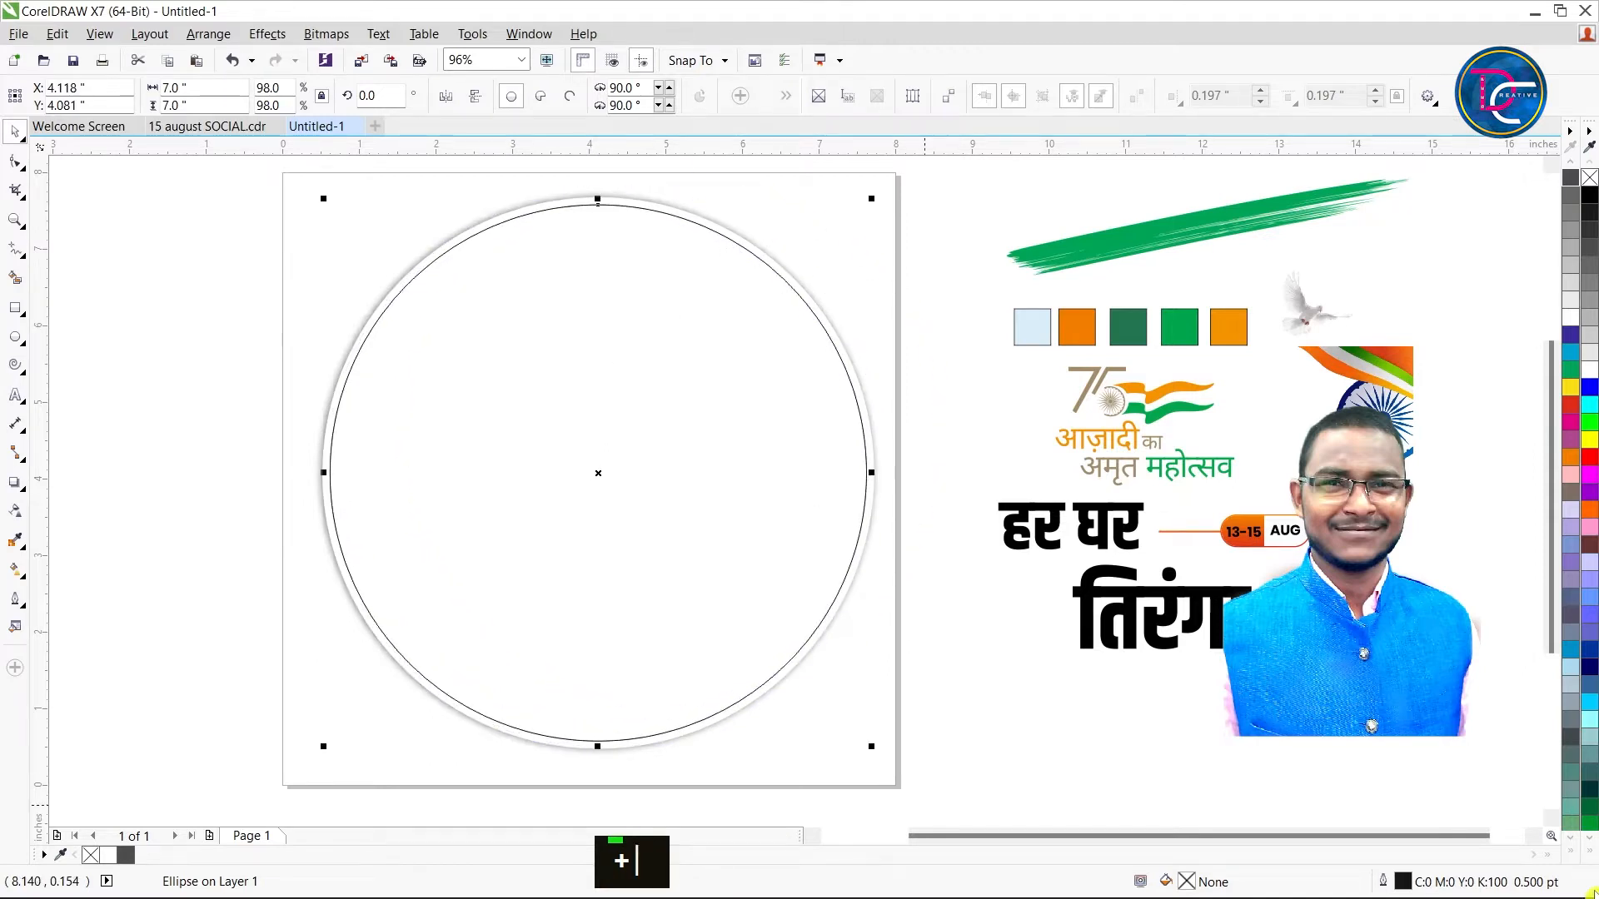
pyautogui.doubleClick(1441, 888)
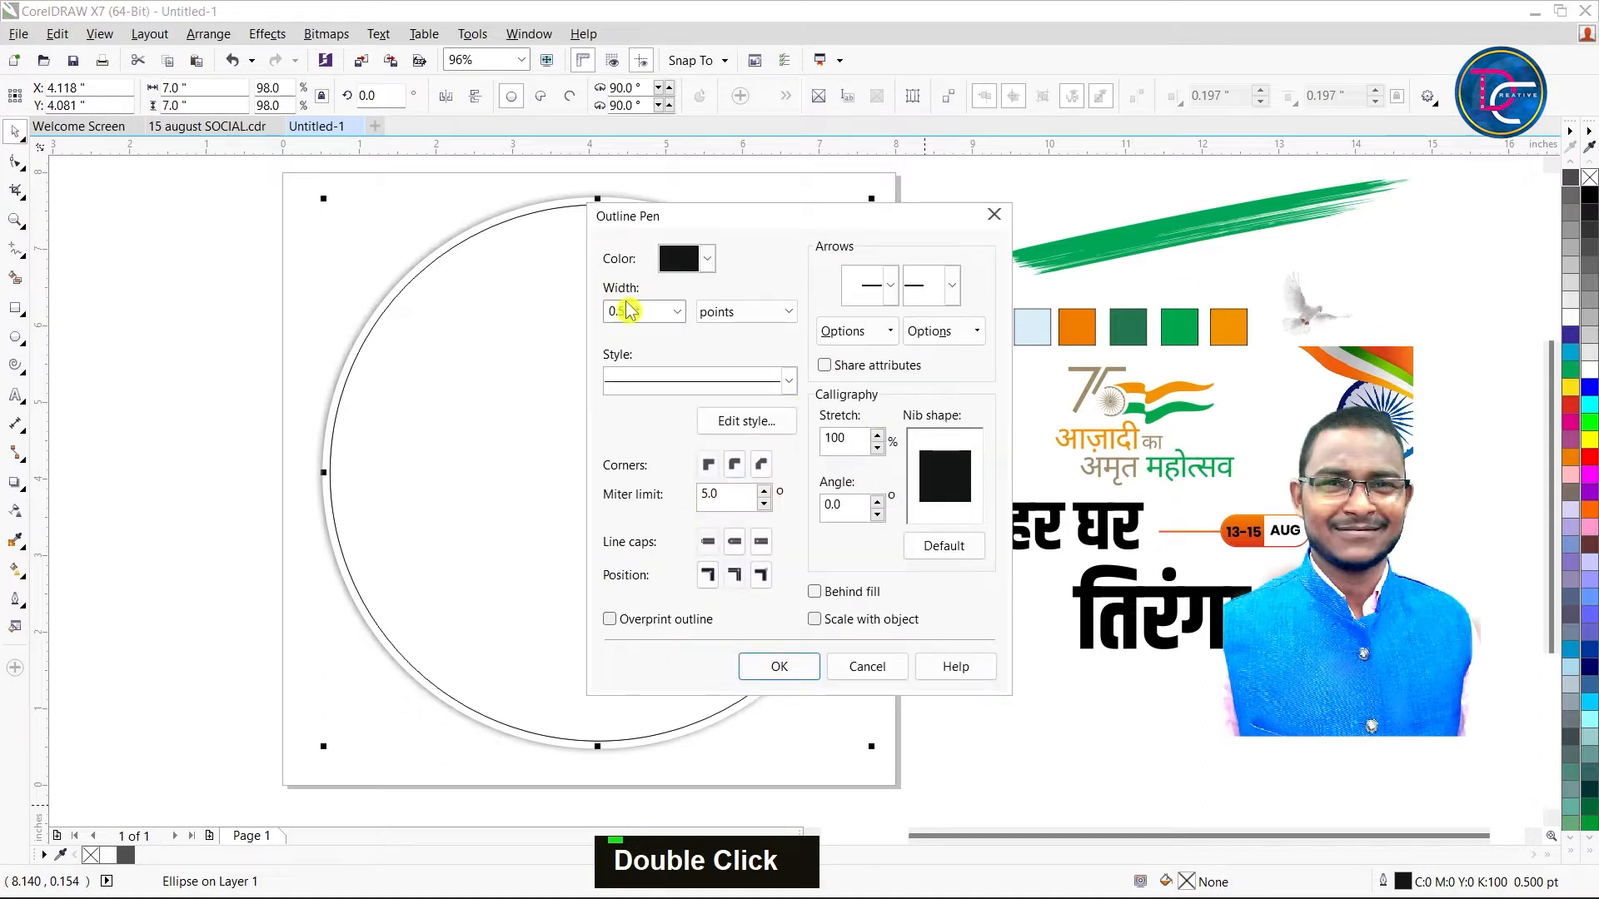
pyautogui.click(676, 311)
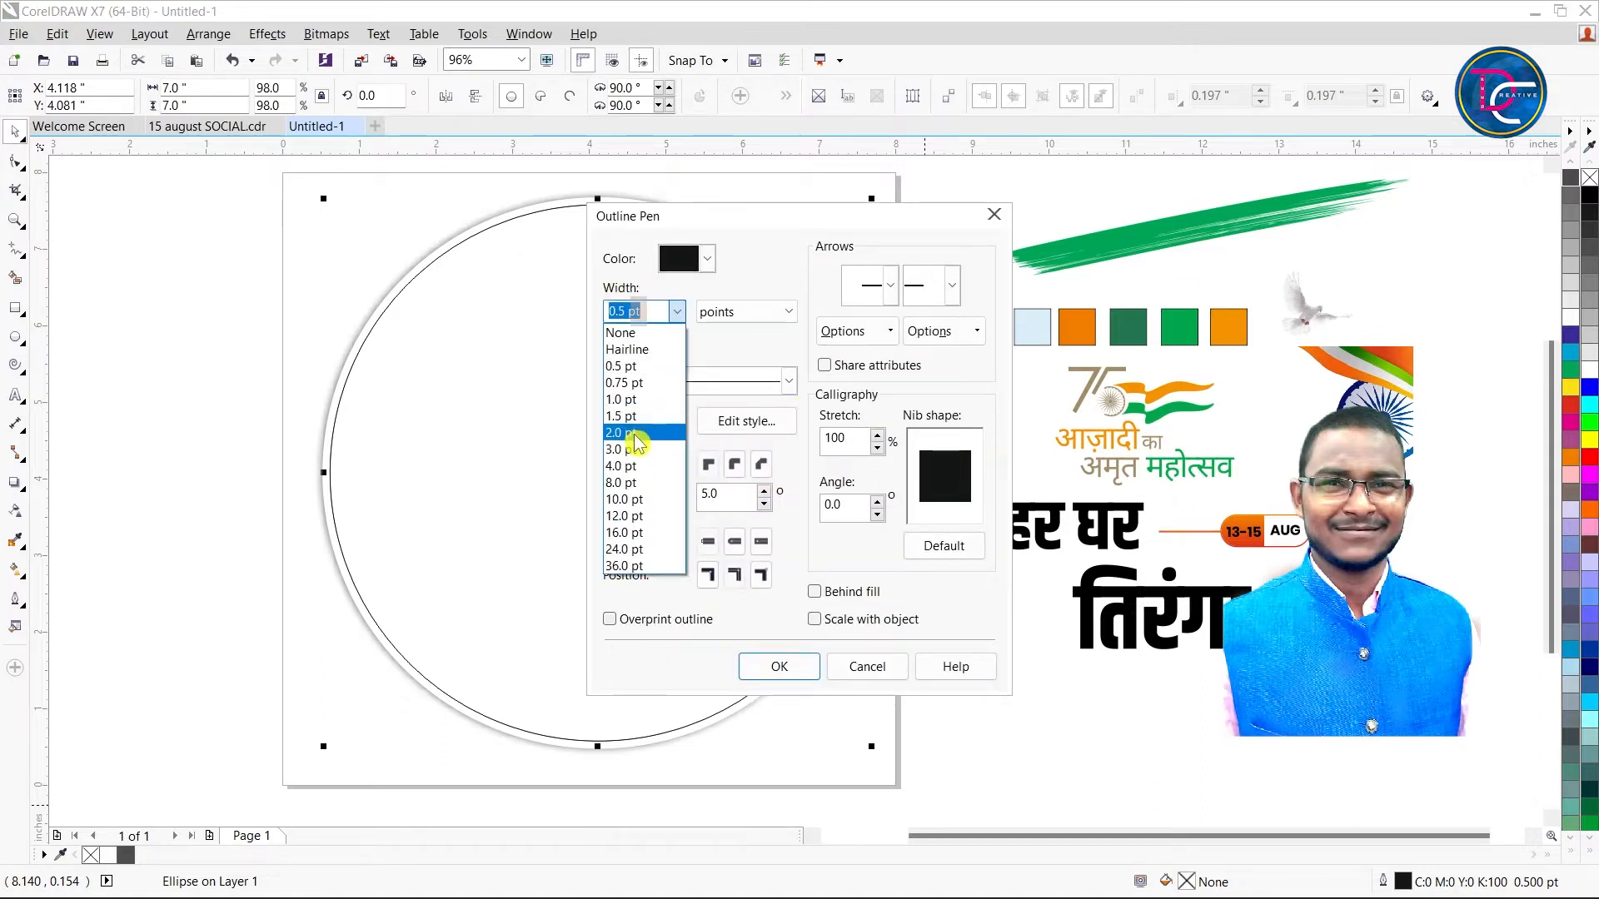
pyautogui.click(635, 434)
pyautogui.click(756, 666)
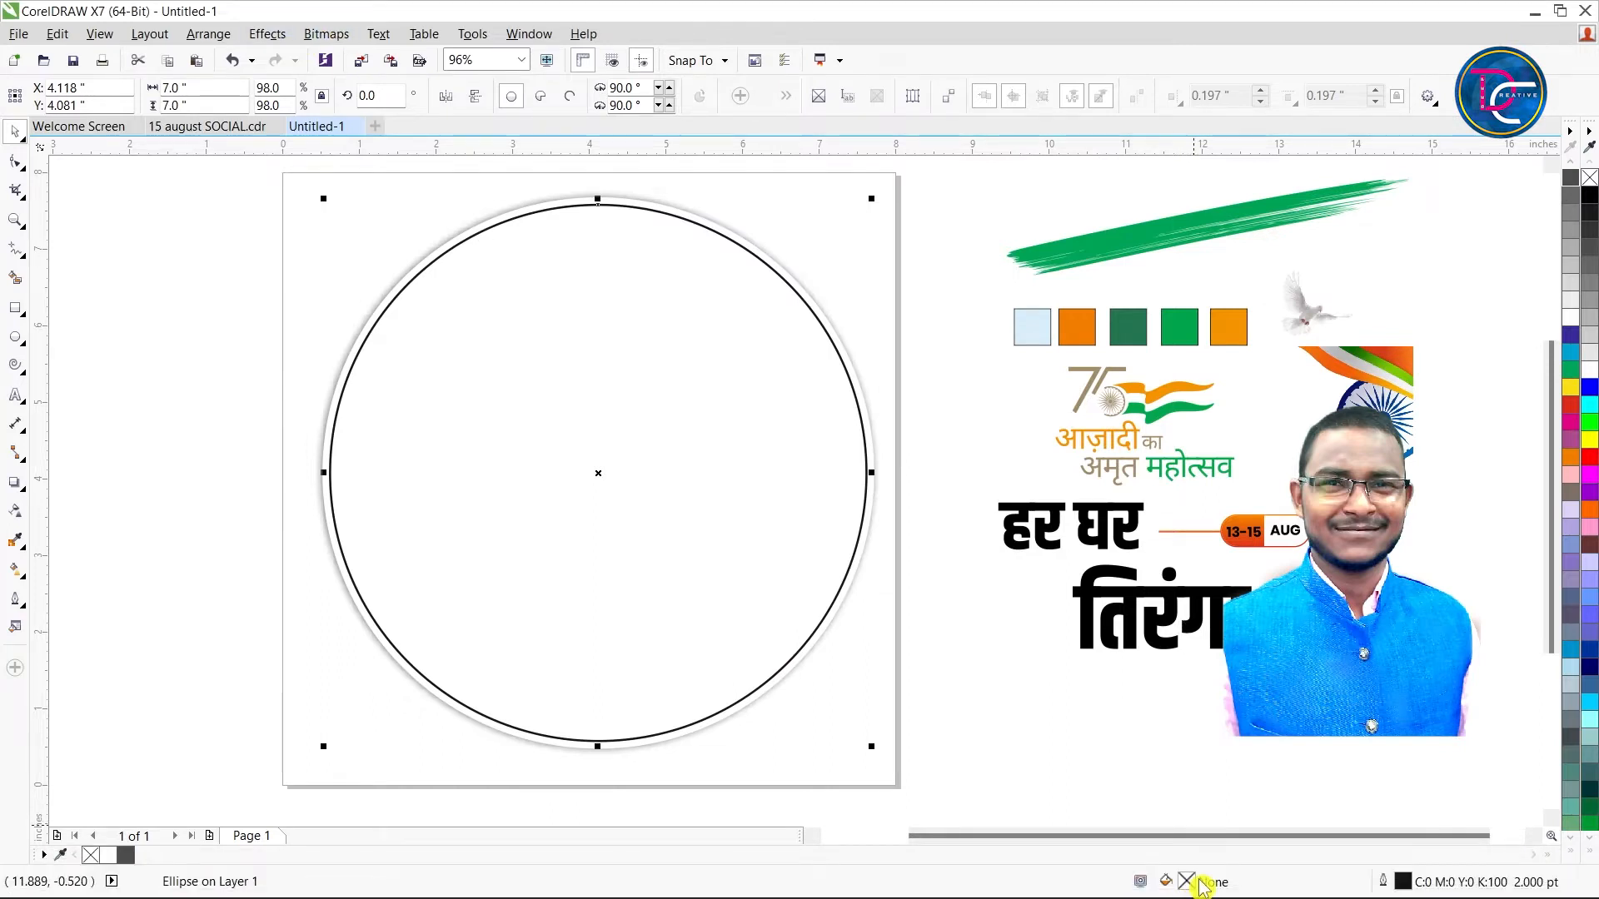
# Convert the 2 pt circle outline to a 100 dpi bitmap and apply a Gaussian Blur to it
pyautogui.click(338, 37)
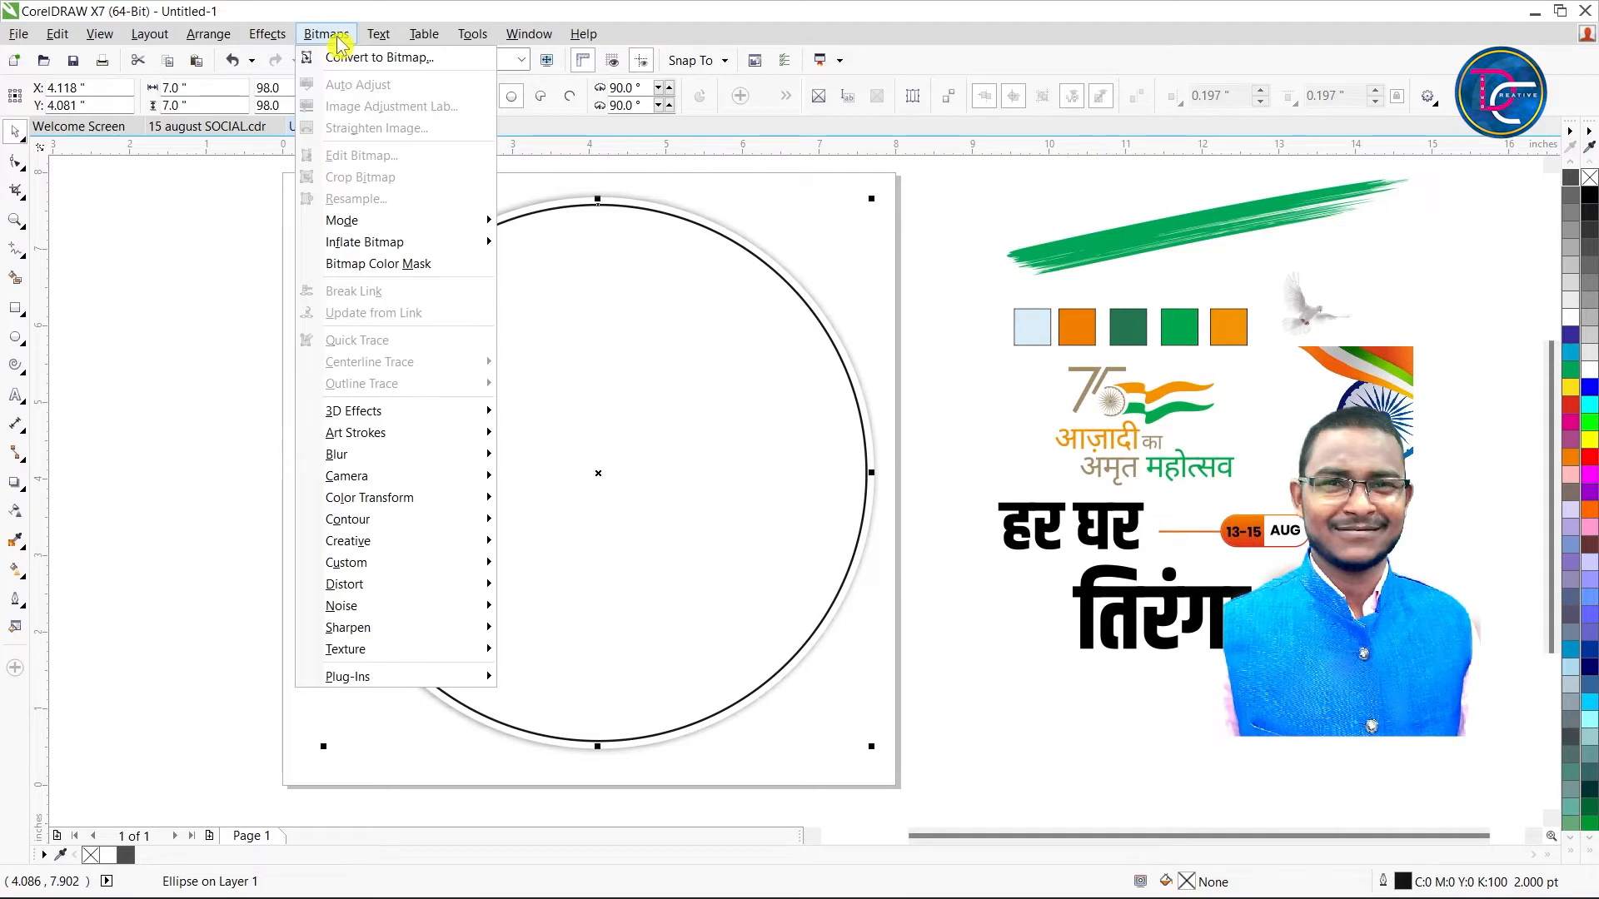
pyautogui.click(358, 52)
pyautogui.click(756, 576)
pyautogui.click(327, 33)
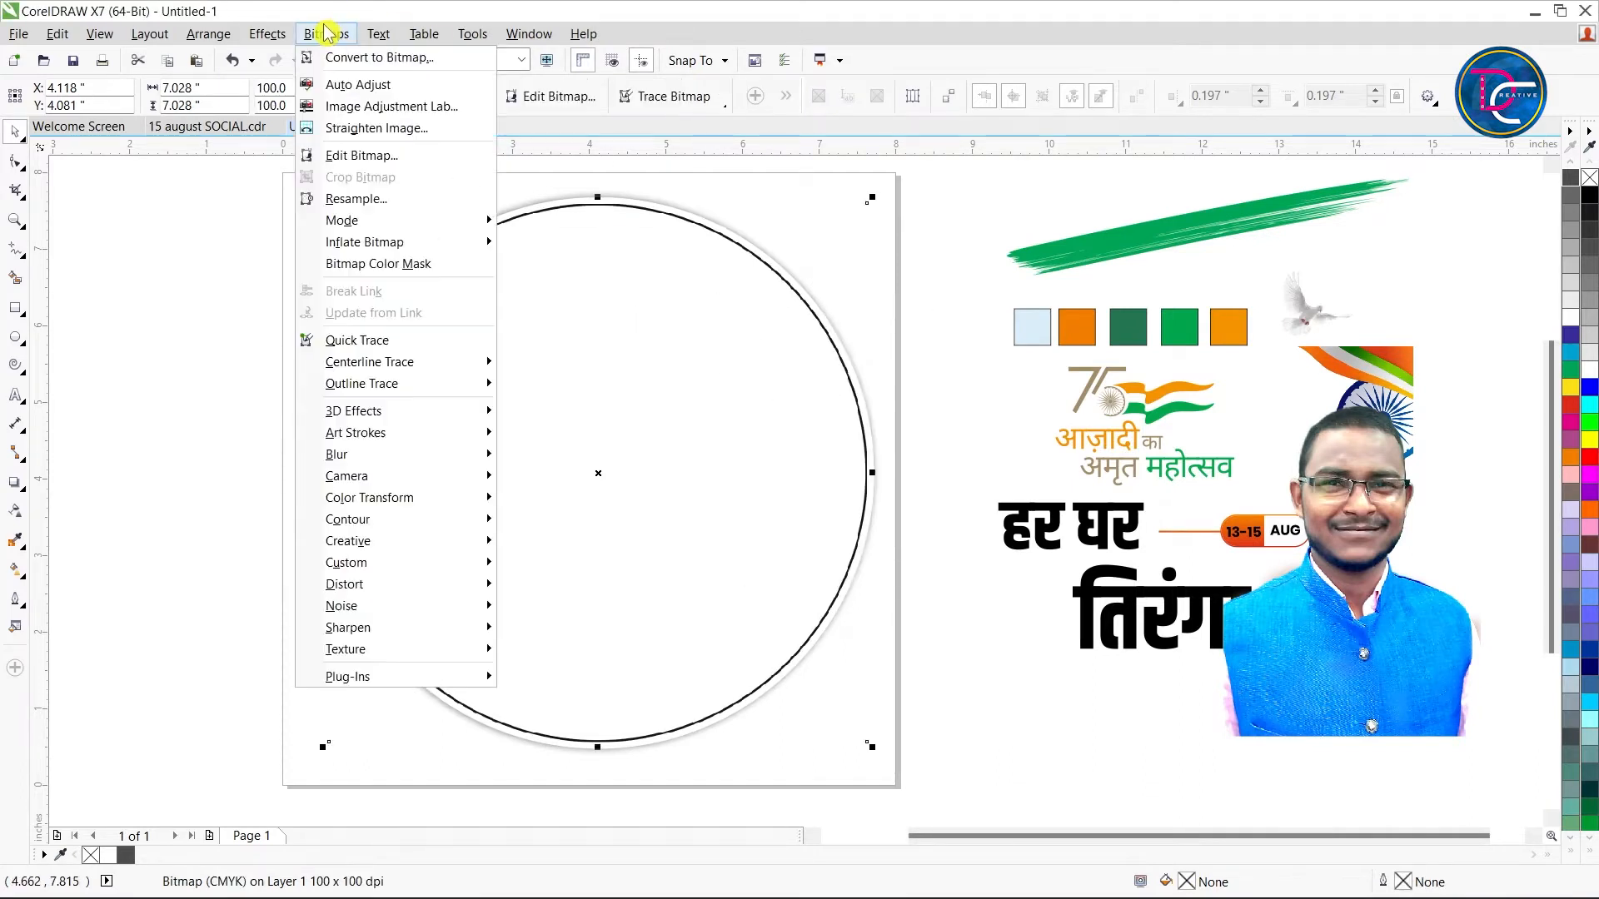
pyautogui.moveTo(361, 455)
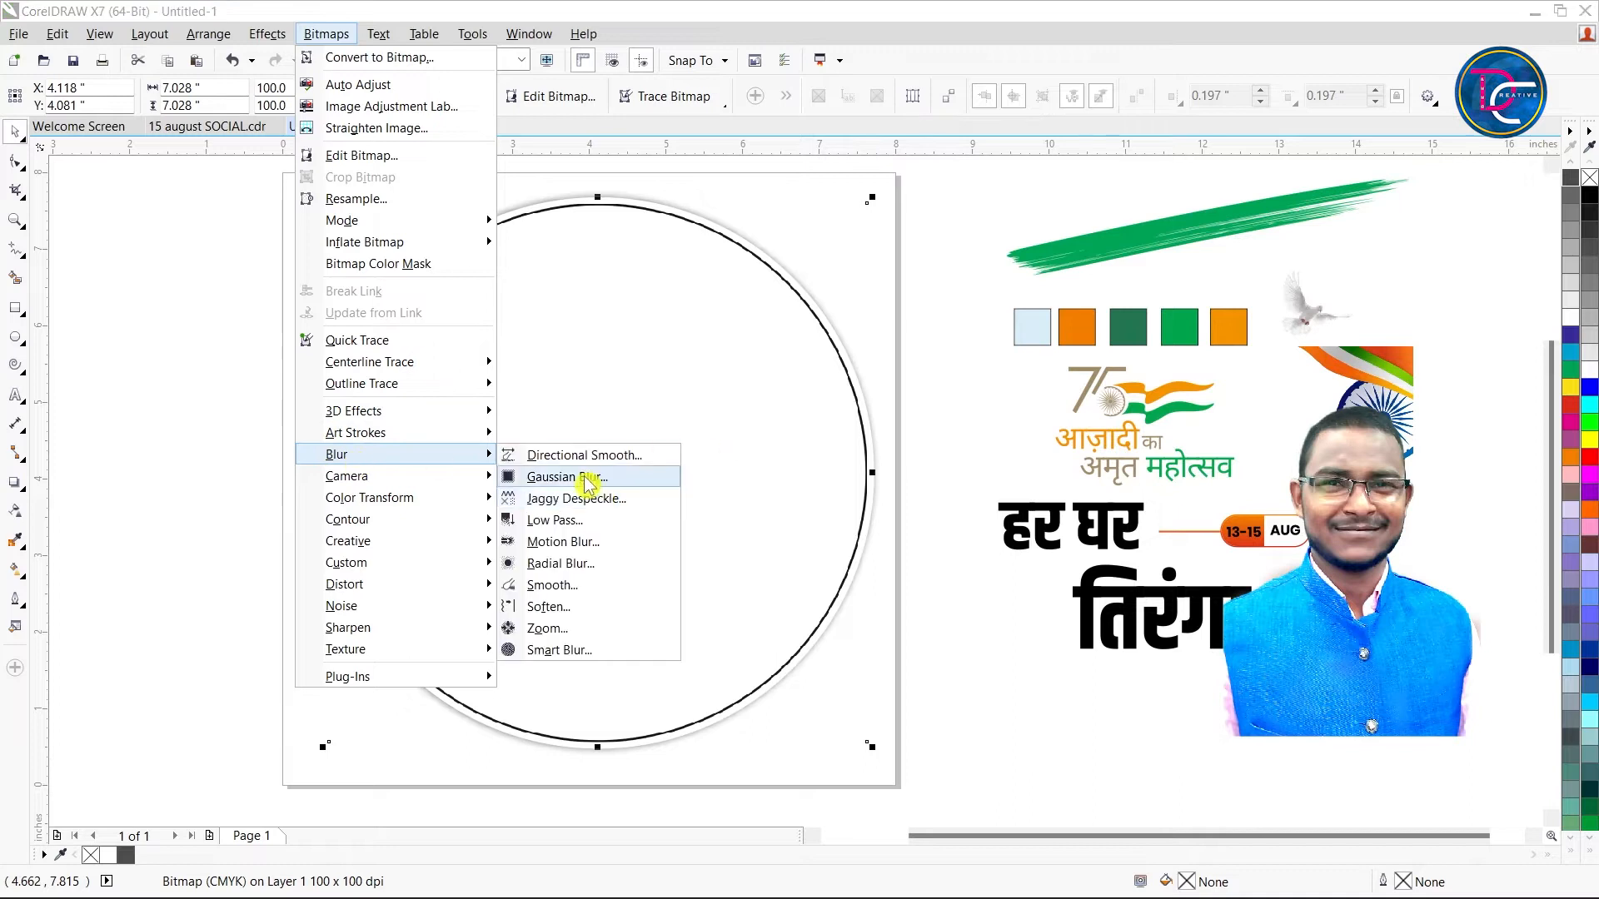
pyautogui.click(563, 476)
pyautogui.click(864, 513)
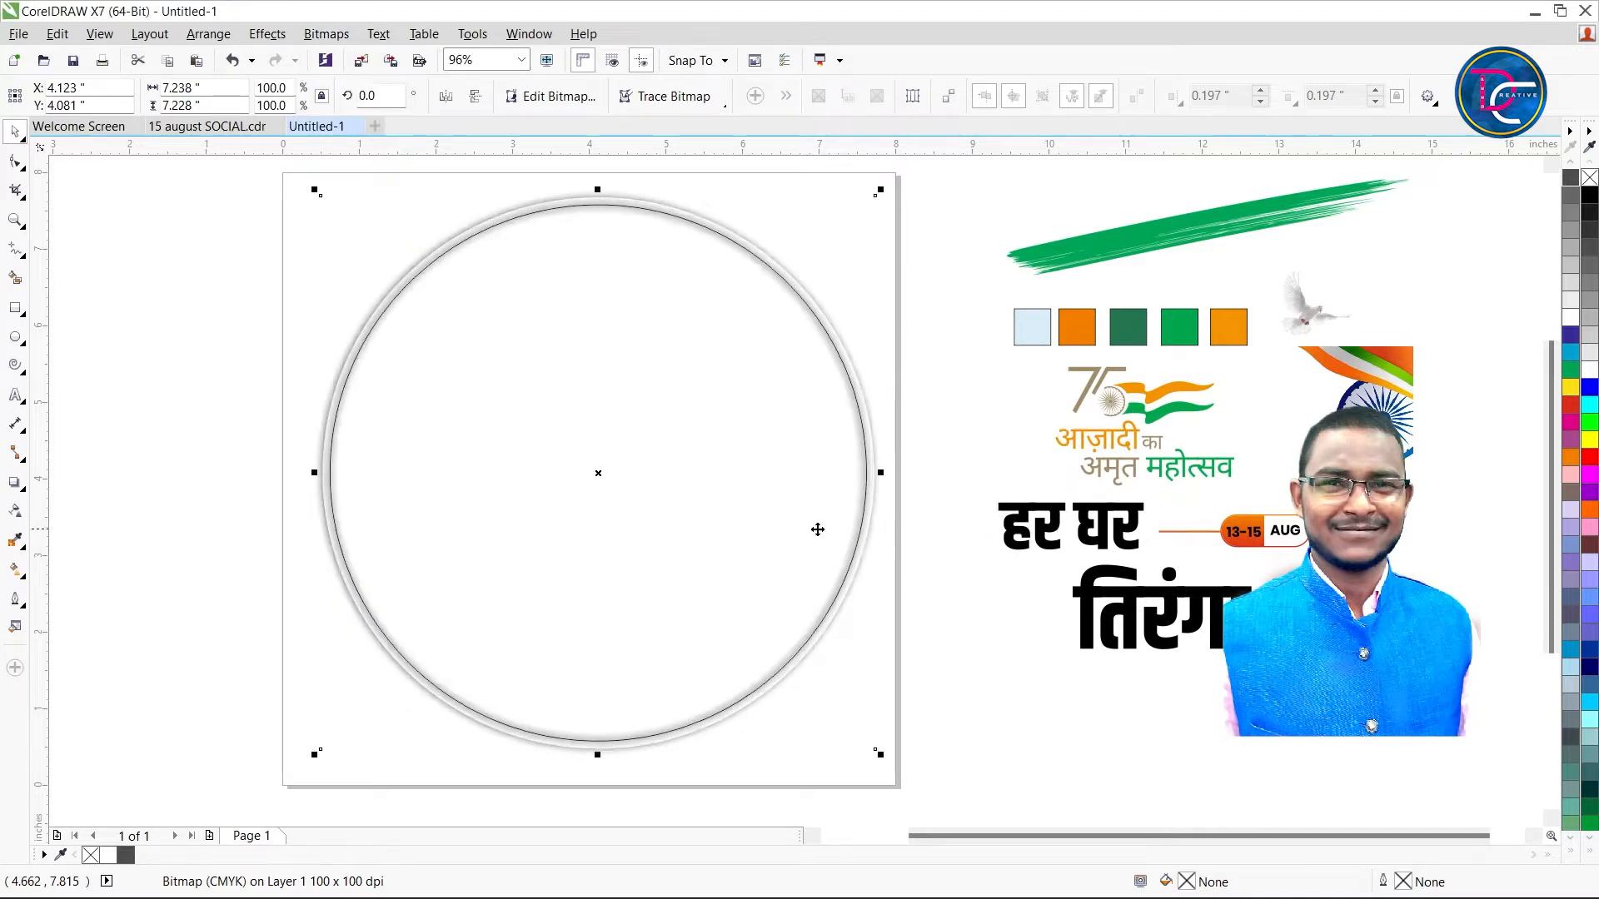
# Move the blurred ring off the page to the left and PowerClip it inside the 7-inch circle
pyautogui.scroll(-3, 637, 446)
pyautogui.moveTo(646, 436); pyautogui.dragTo(284, 437)
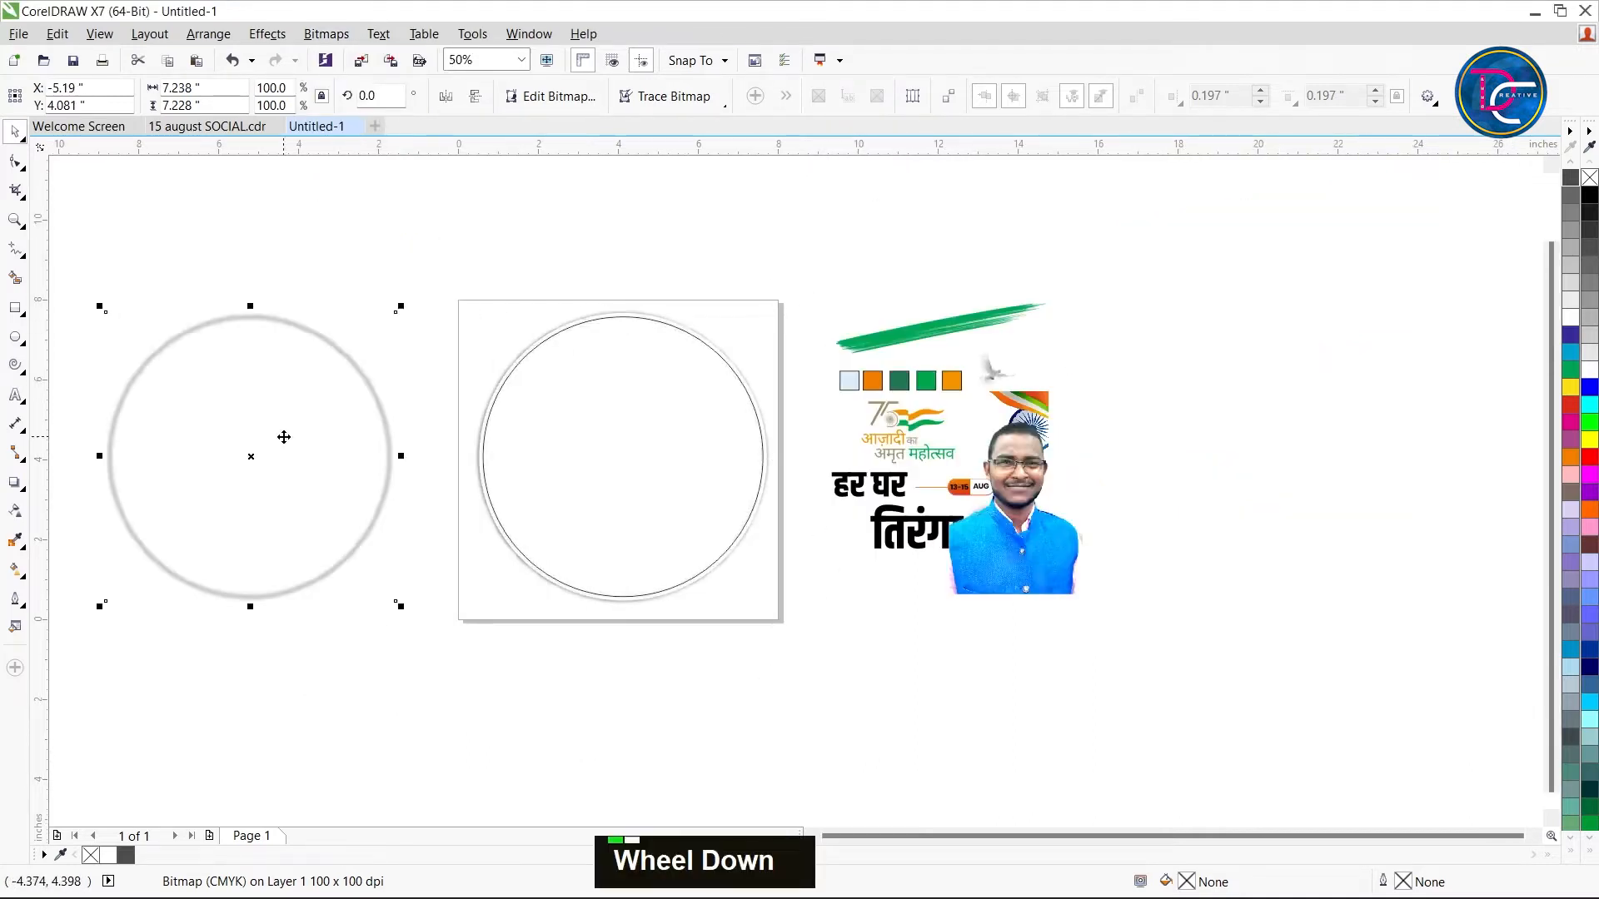
pyautogui.press('w')
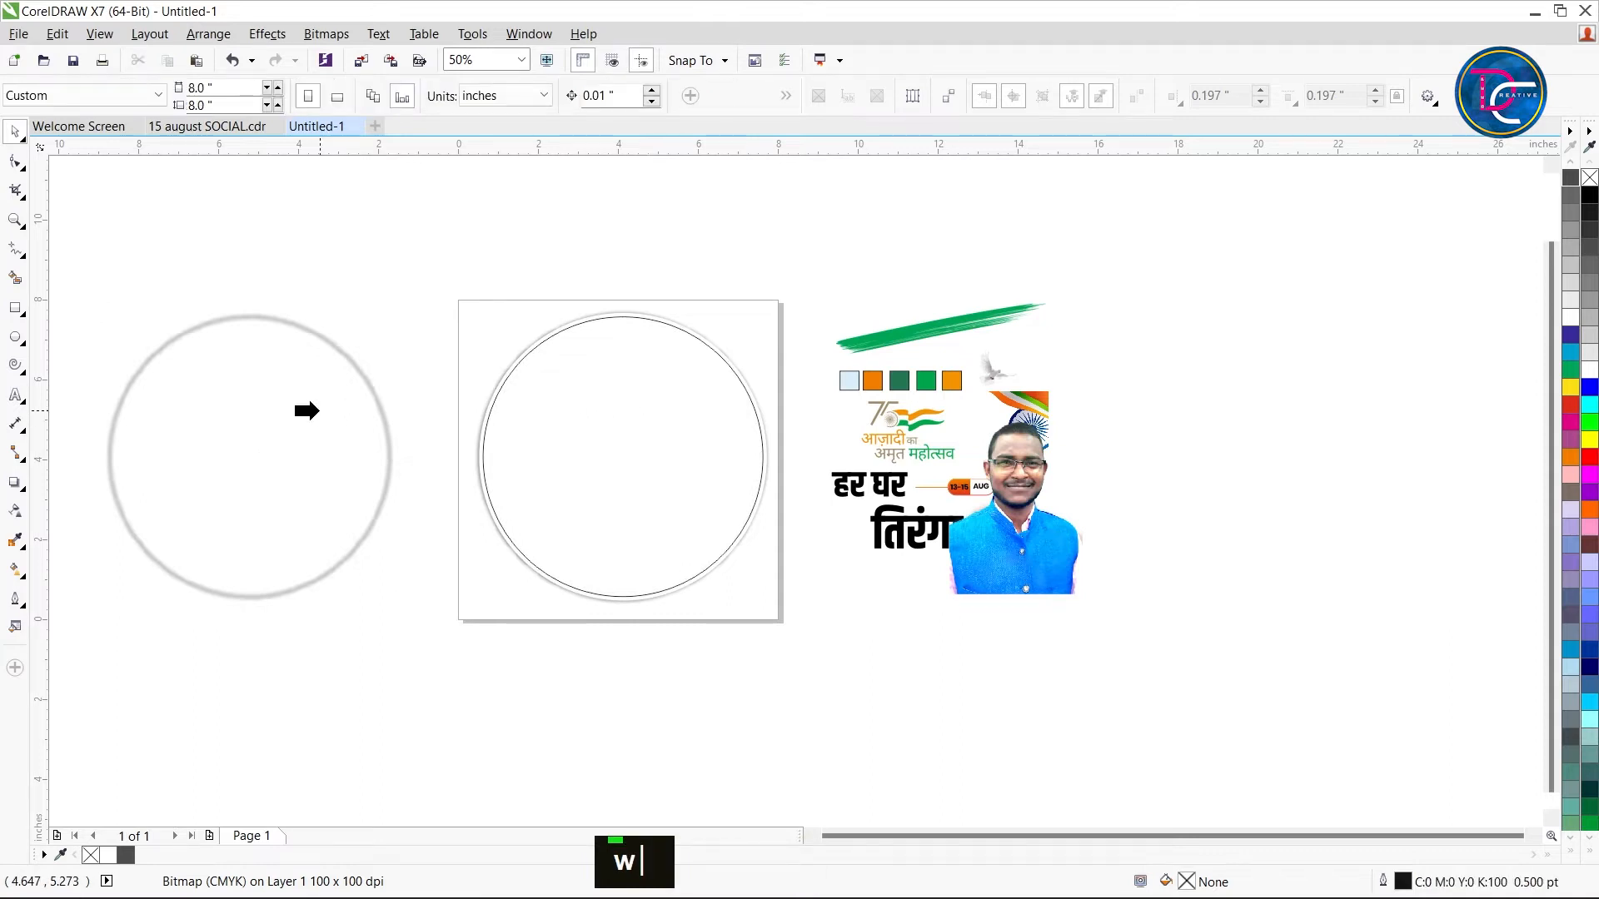
pyautogui.hotkey('ctrl', 'space')
pyautogui.keyDown('ctrl'); pyautogui.click(318, 408); pyautogui.keyUp('ctrl')
pyautogui.rightClick(318, 408)
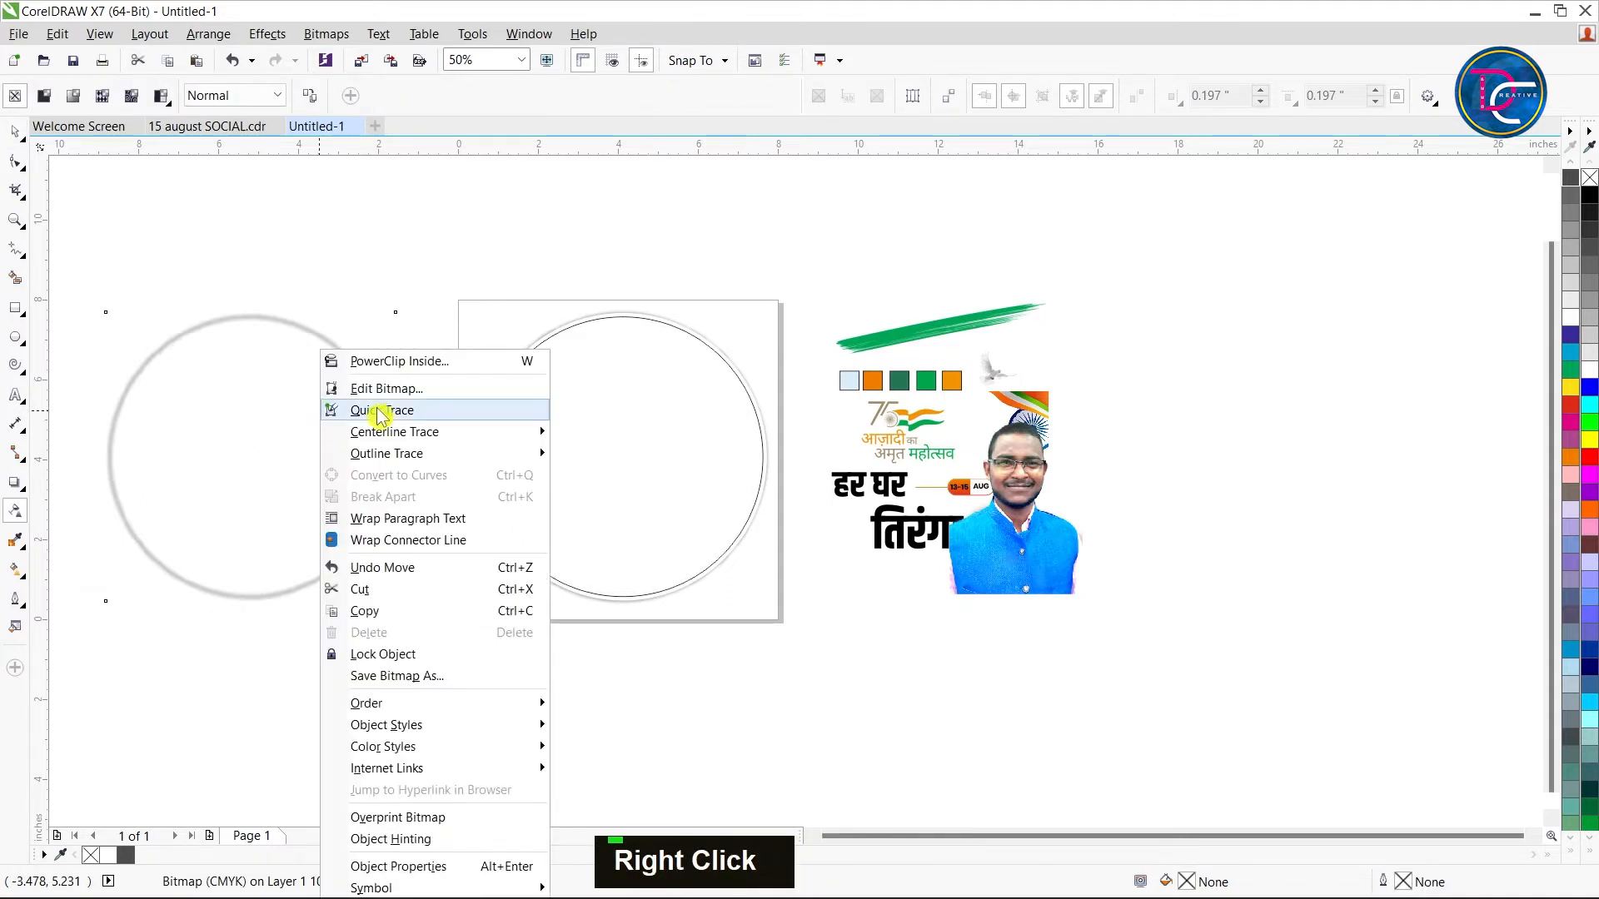
pyautogui.click(396, 361)
pyautogui.click(553, 500)
# Remove the outline of the 7-inch PowerClip circle
pyautogui.scroll(2, 671, 428)
pyautogui.click(861, 337)
pyautogui.doubleClick(735, 367)
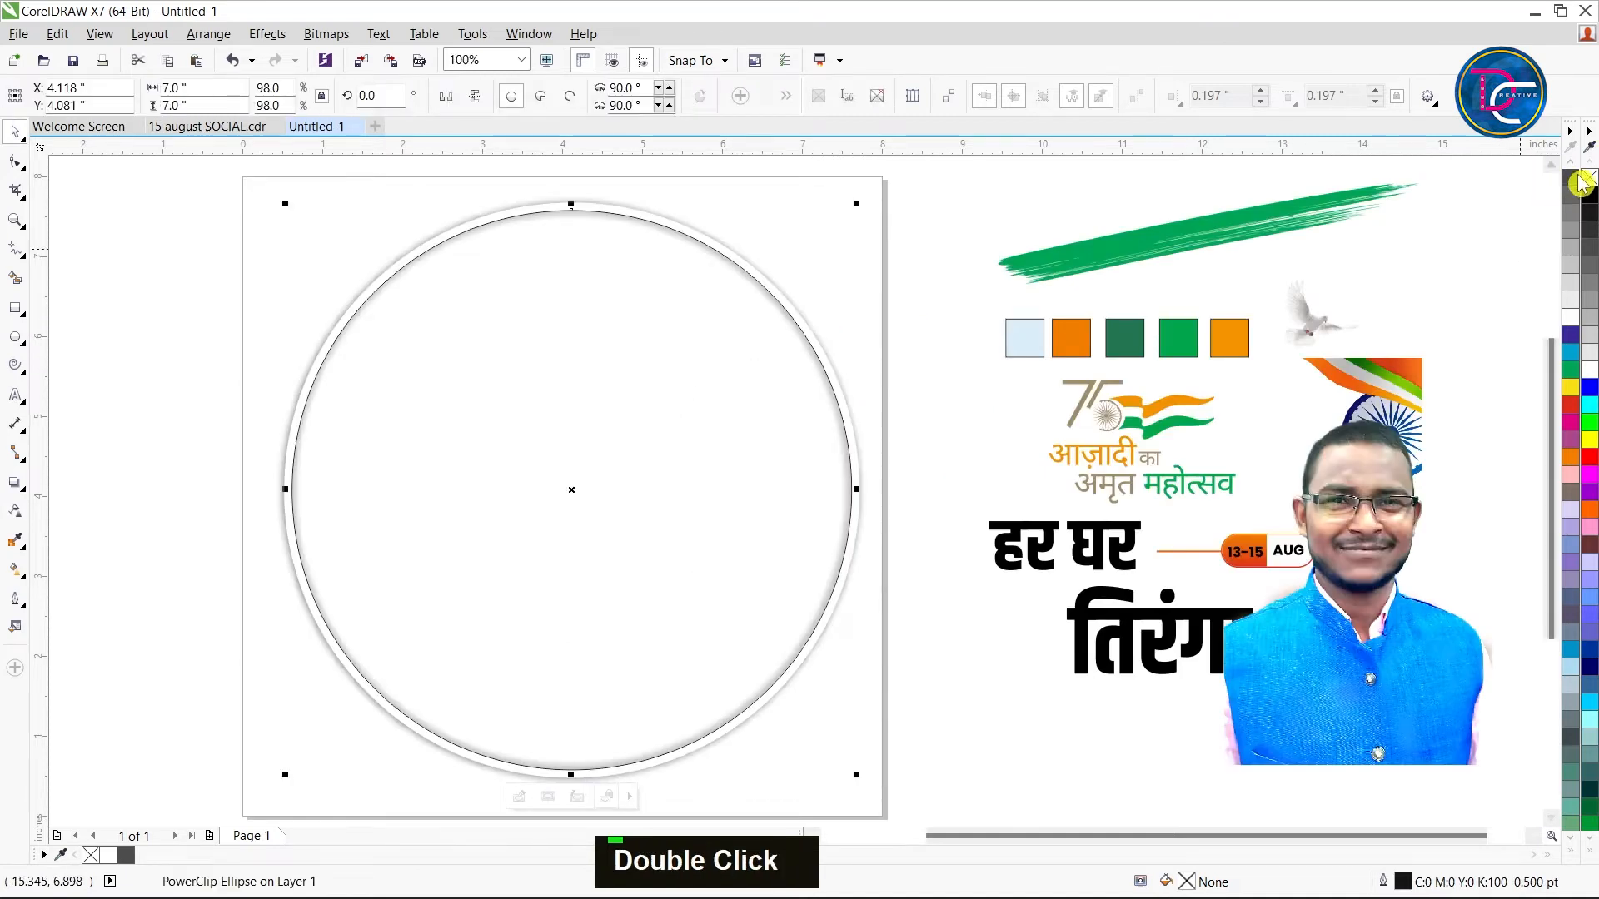
pyautogui.rightClick(1579, 178)
pyautogui.doubleClick(707, 368)
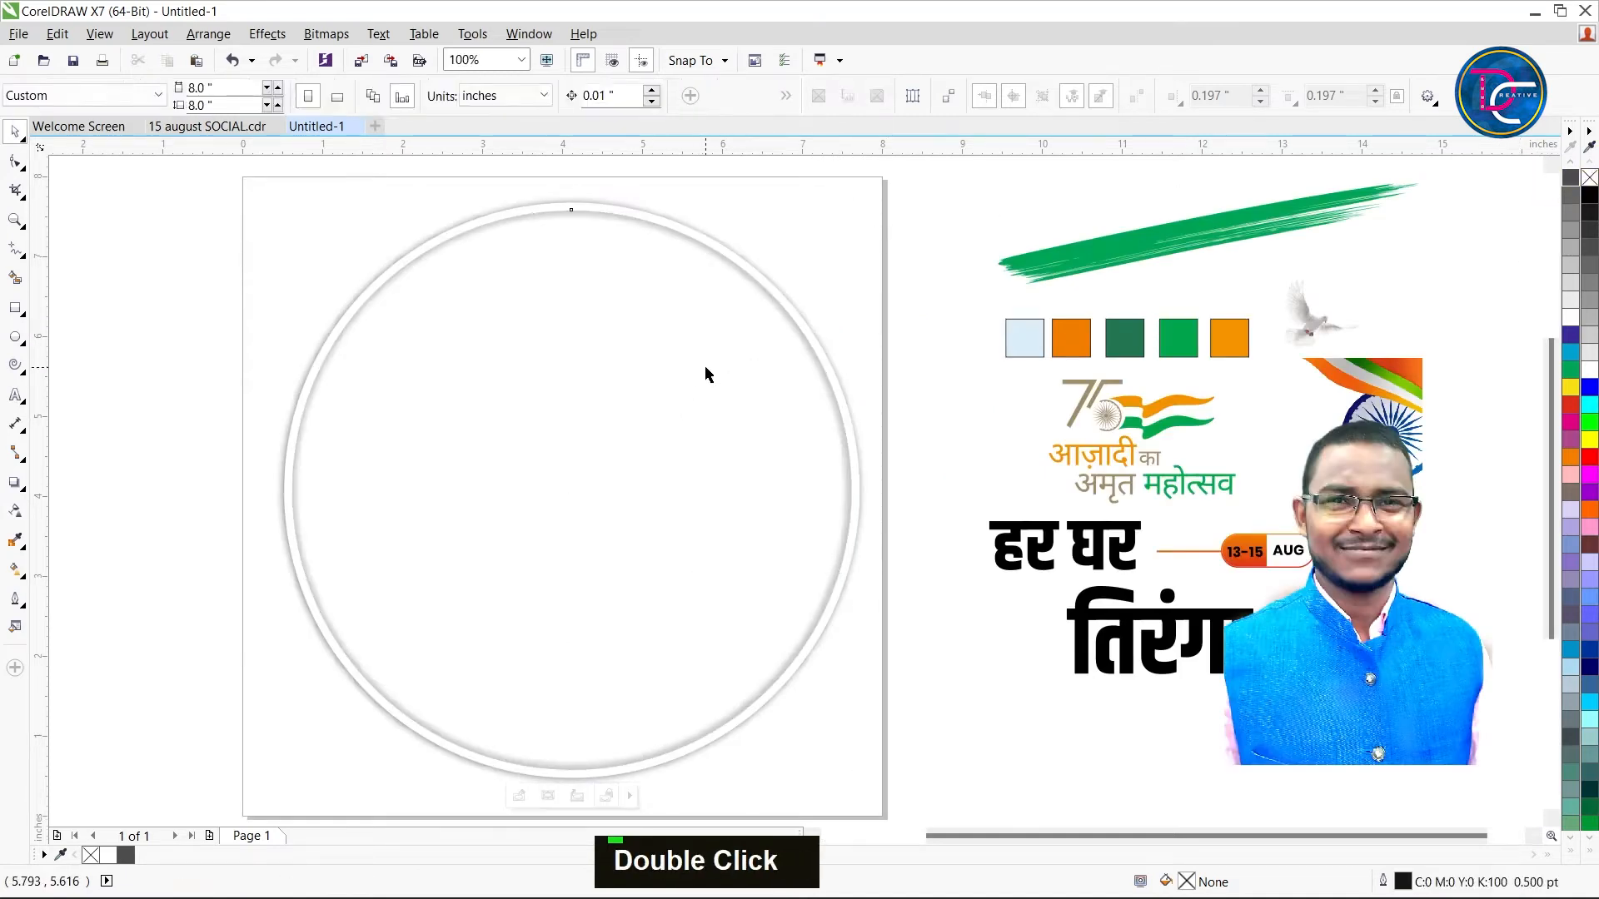
# Edit the circle's PowerClip contents to adjust the blurred ring's transparency, and finish editing with the circle in its original position
pyautogui.click(520, 798)
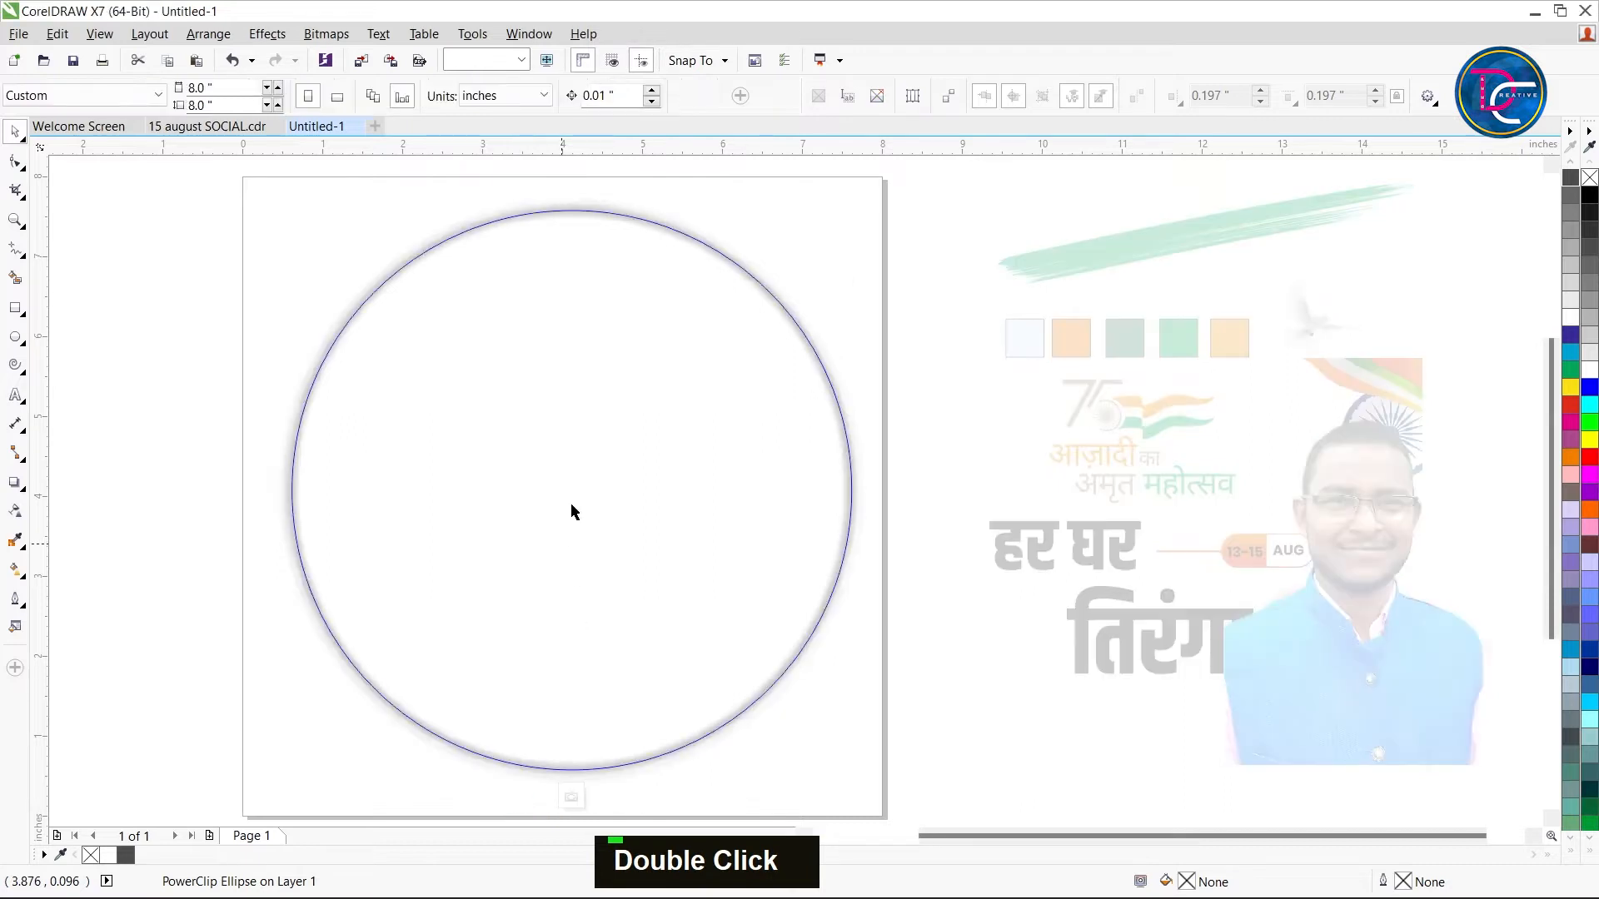
pyautogui.click(15, 510)
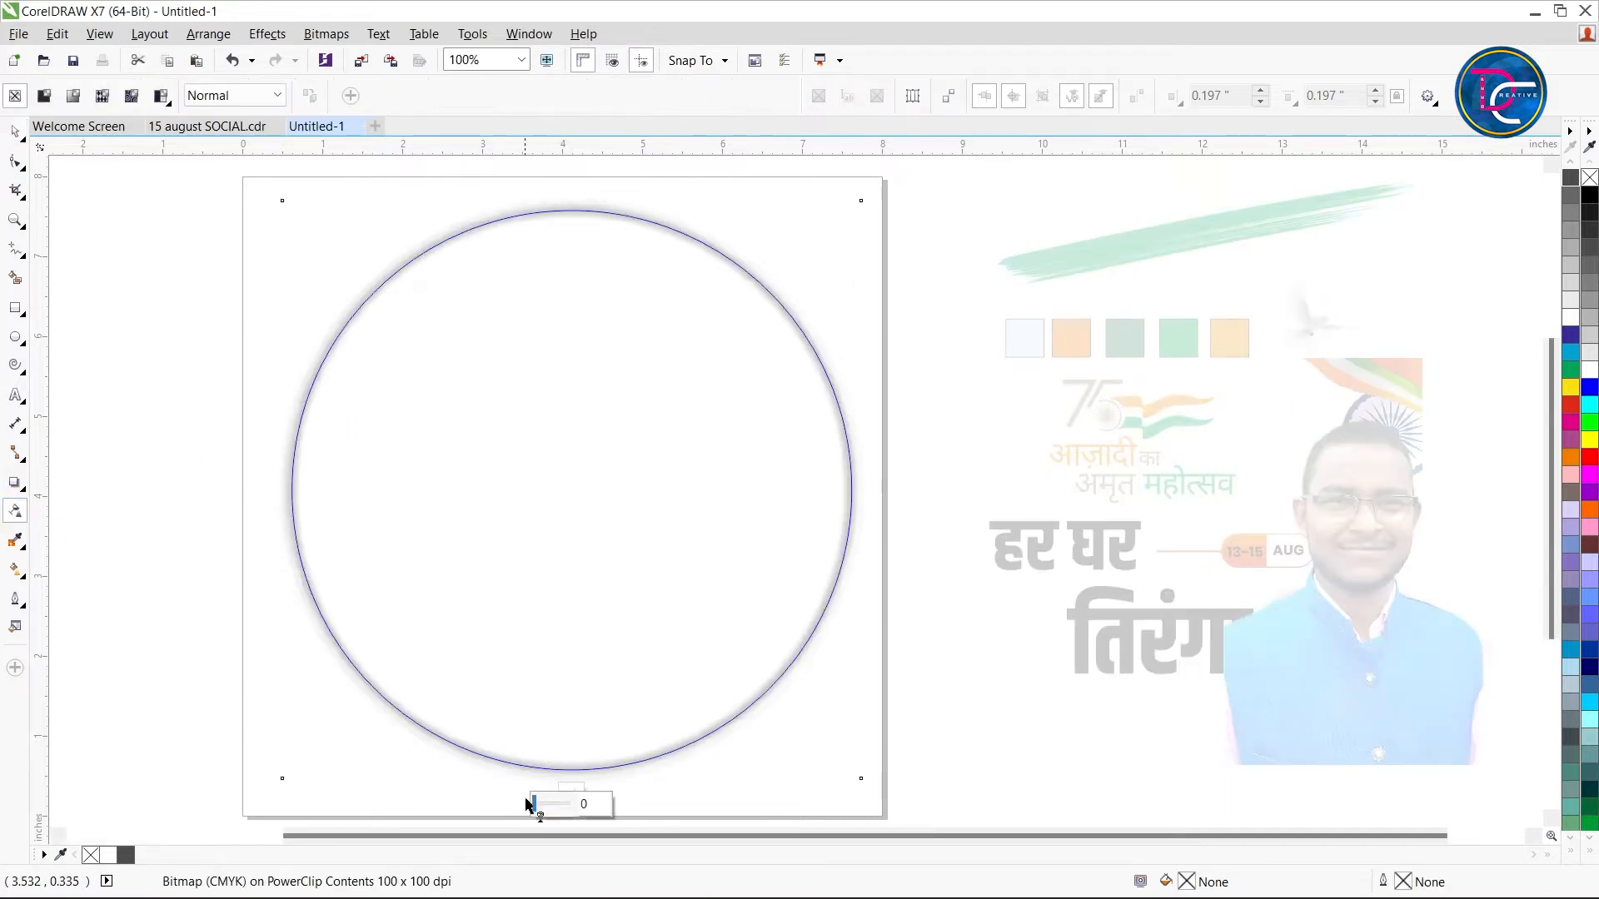
pyautogui.click(573, 795)
pyautogui.click(158, 371)
pyautogui.click(495, 497)
pyautogui.doubleClick(624, 417)
pyautogui.hotkey('ctrl', 'z')
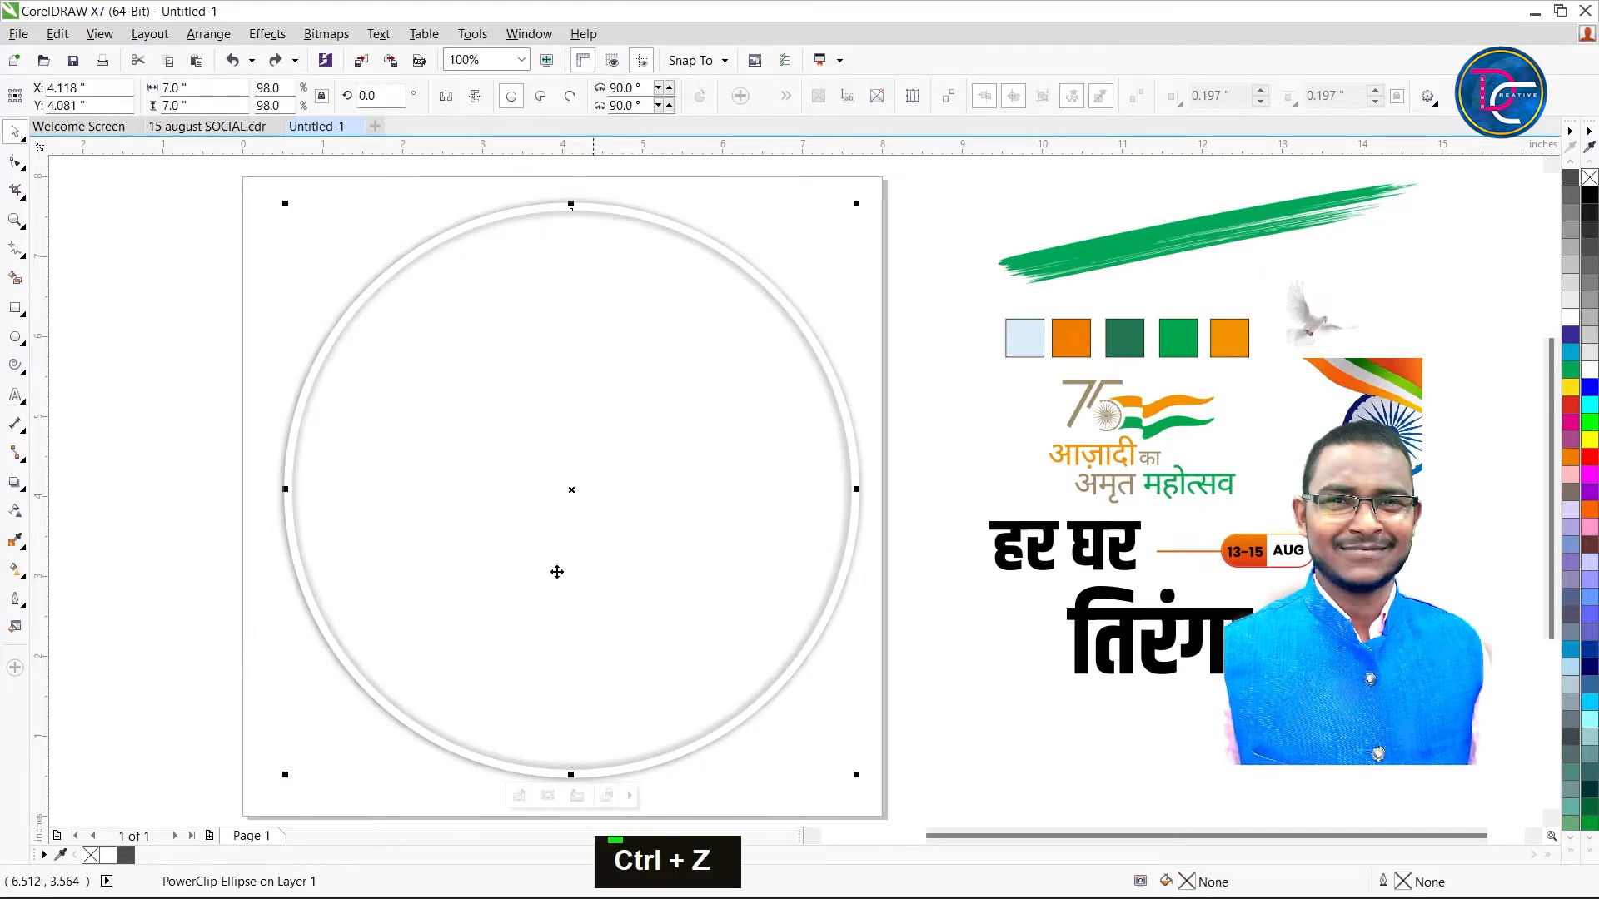
# Sample the light blue swatch (#DAEDF9) into the document colours and fill the 7-inch circle with it
pyautogui.click(63, 856)
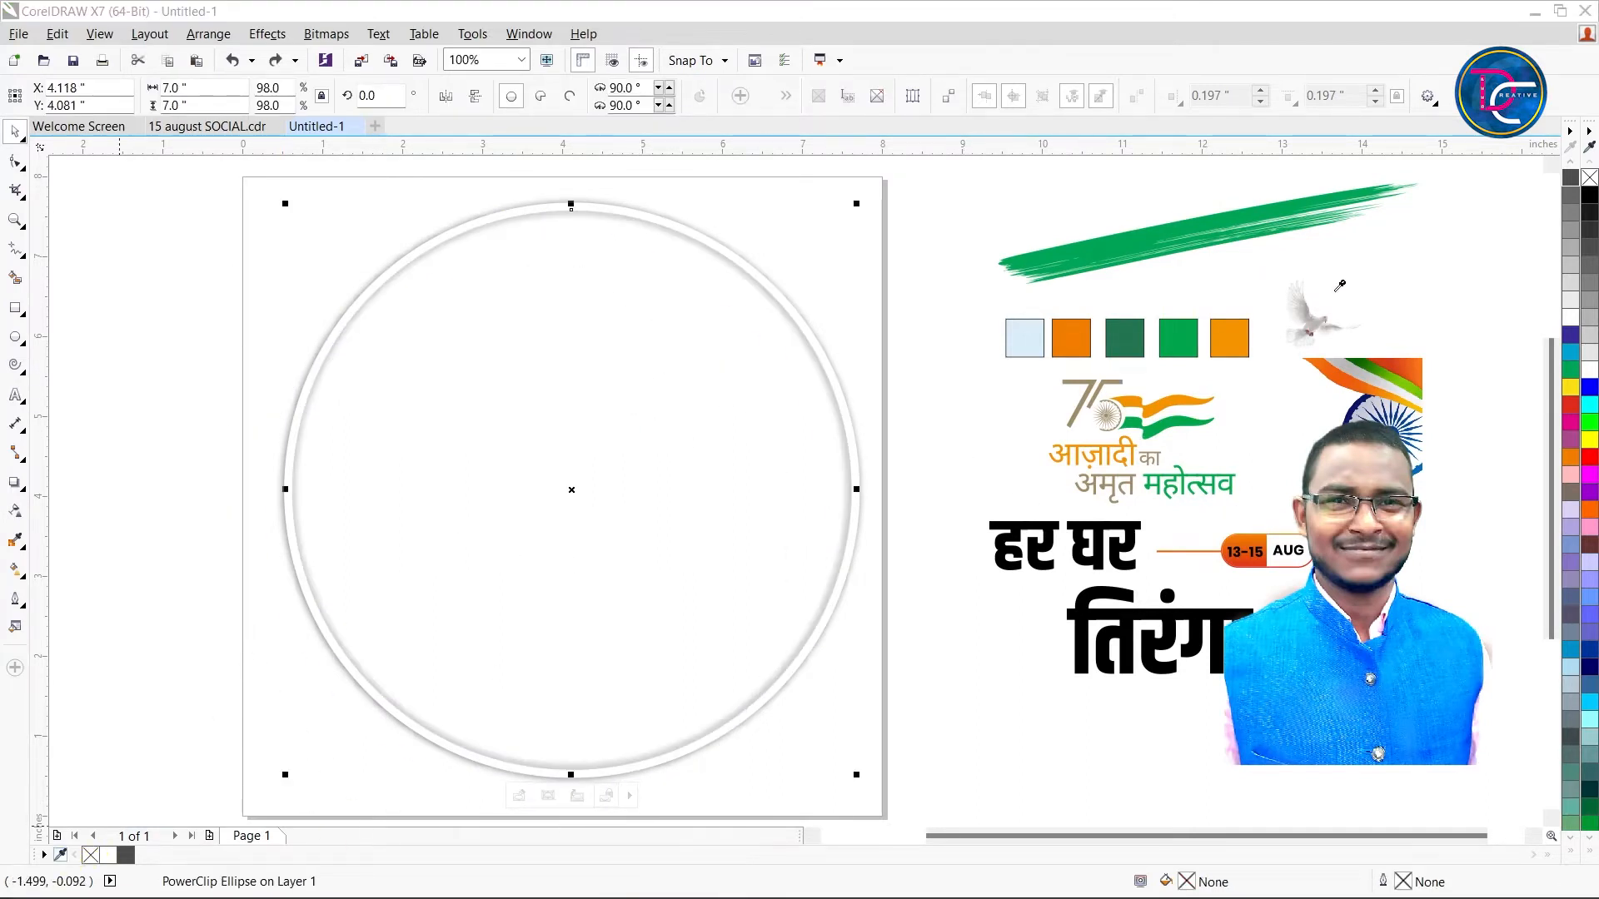
pyautogui.click(1028, 348)
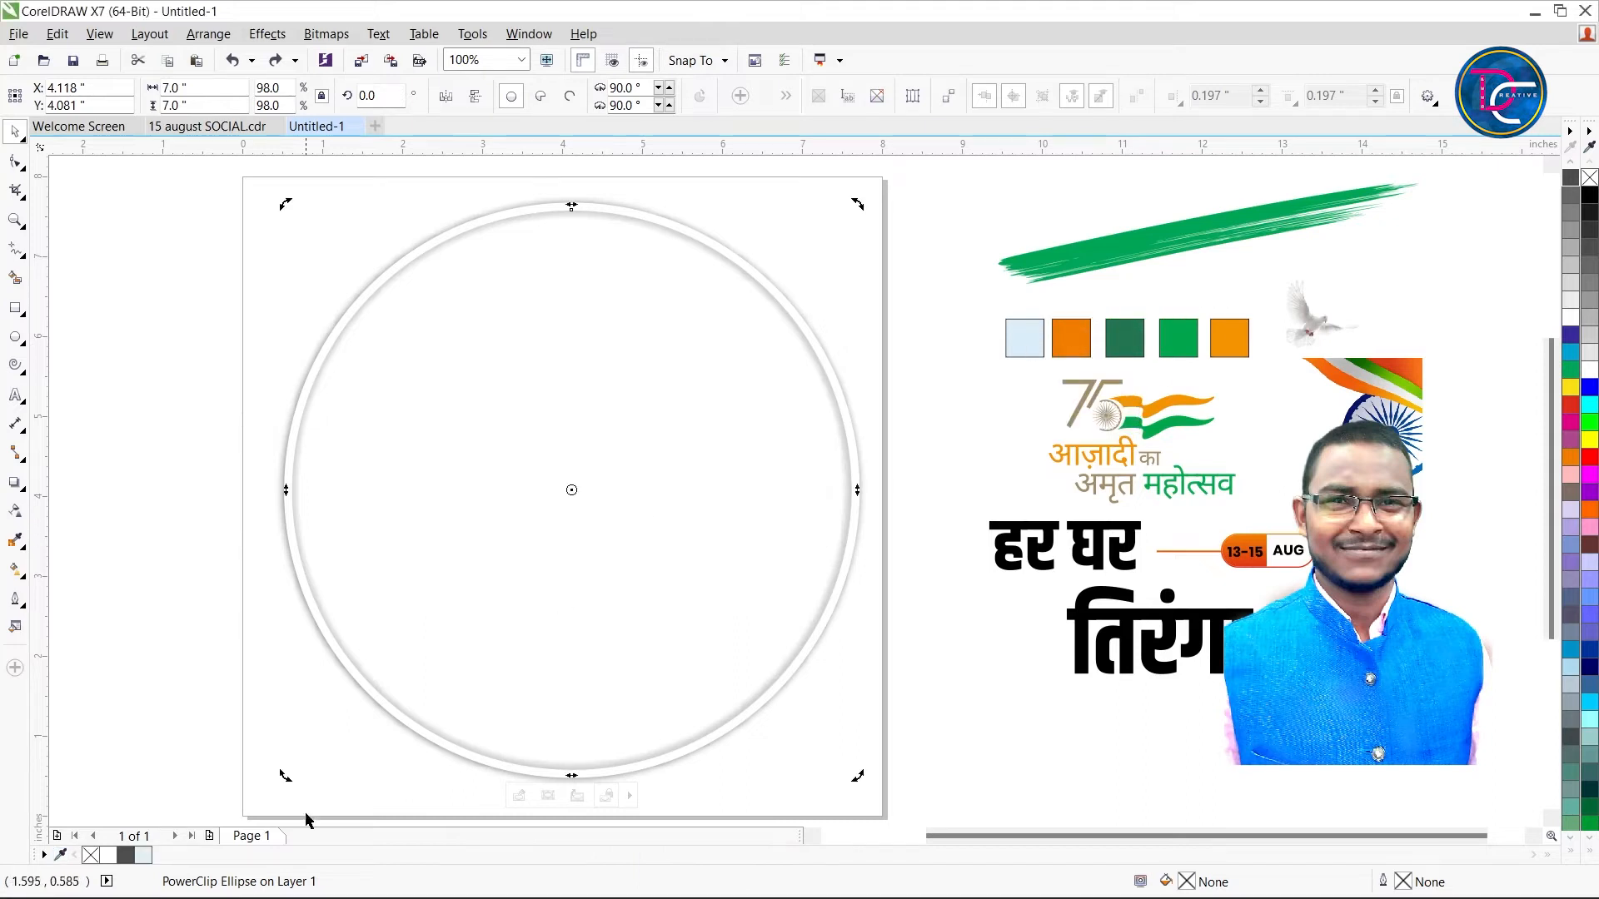
pyautogui.click(143, 855)
# Change the circle's fill to an elliptical fountain fill blending light blue at the edge to white at the centre
pyautogui.doubleClick(1235, 887)
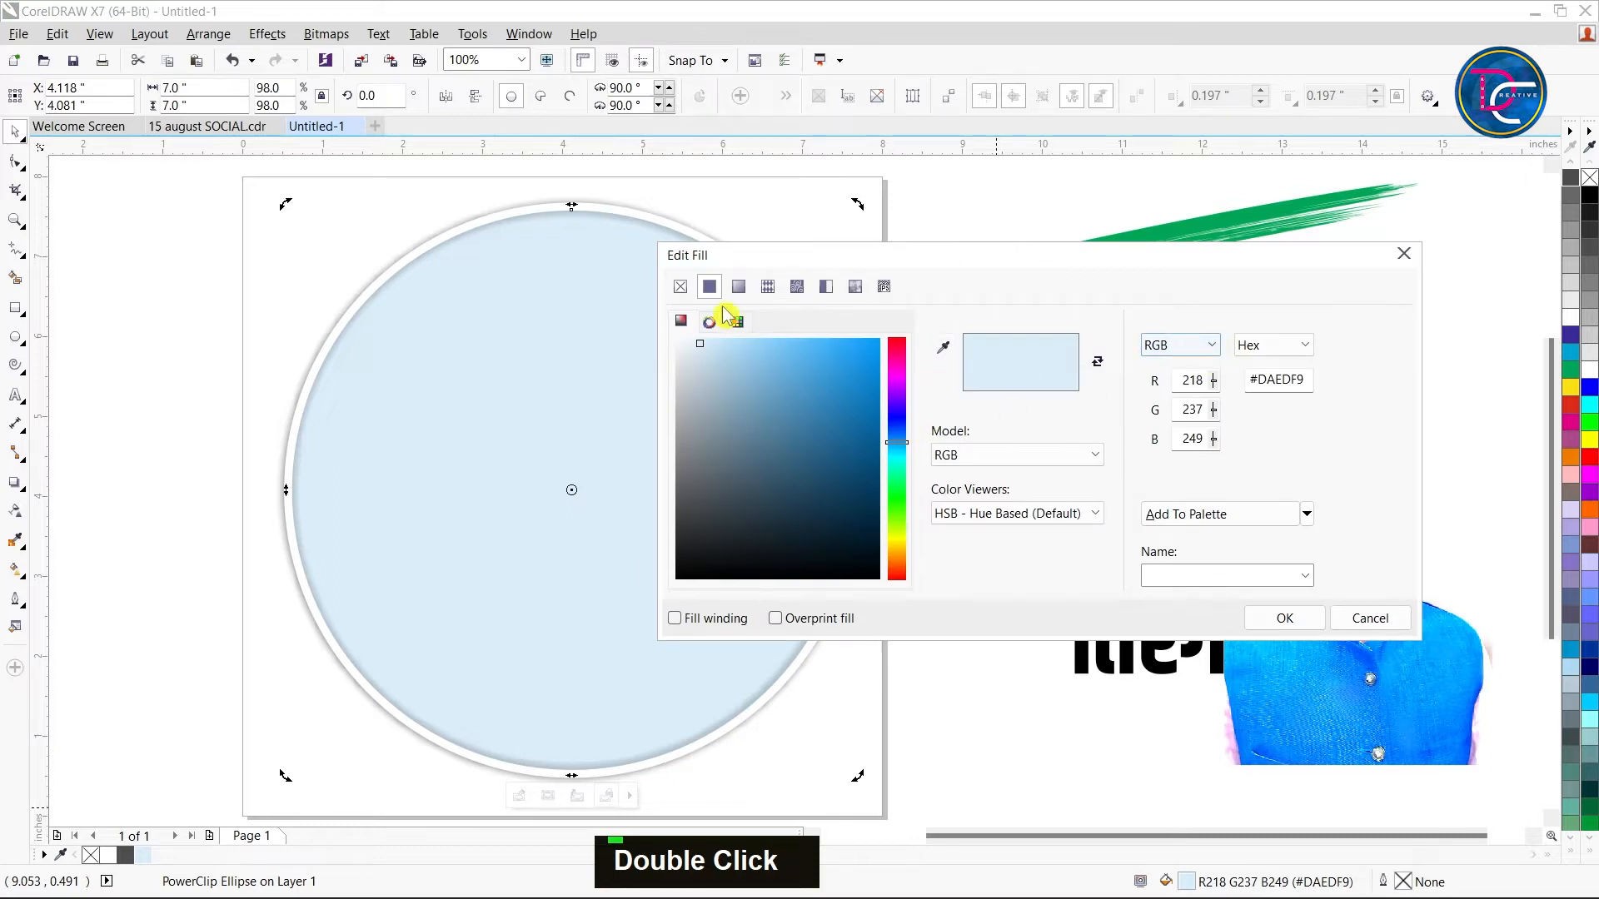
pyautogui.click(739, 297)
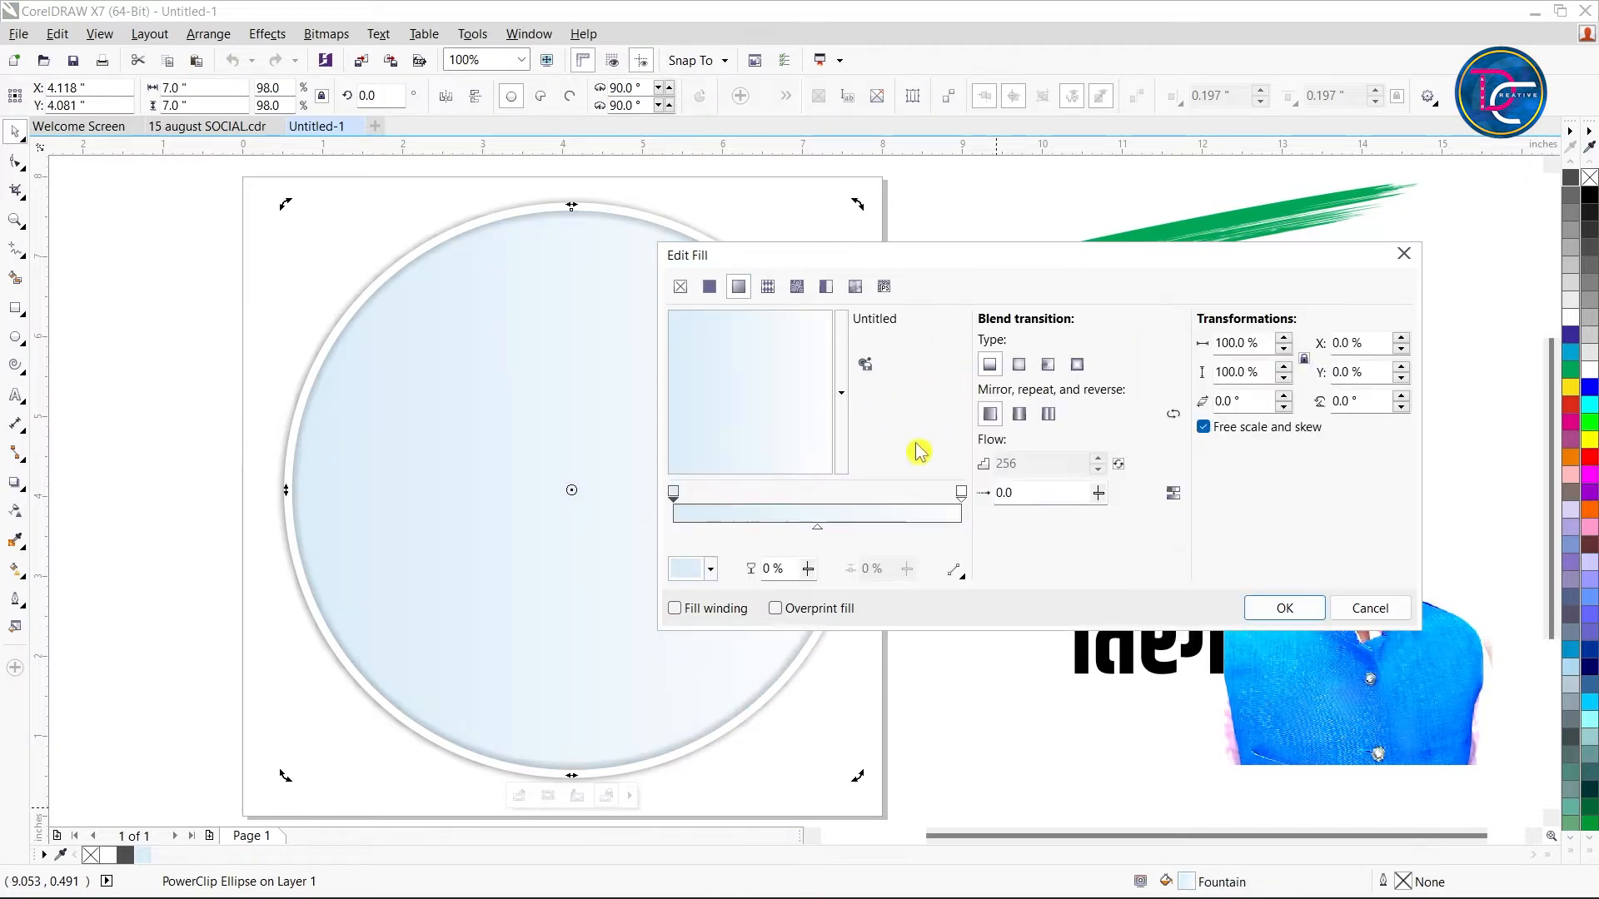
pyautogui.click(1019, 365)
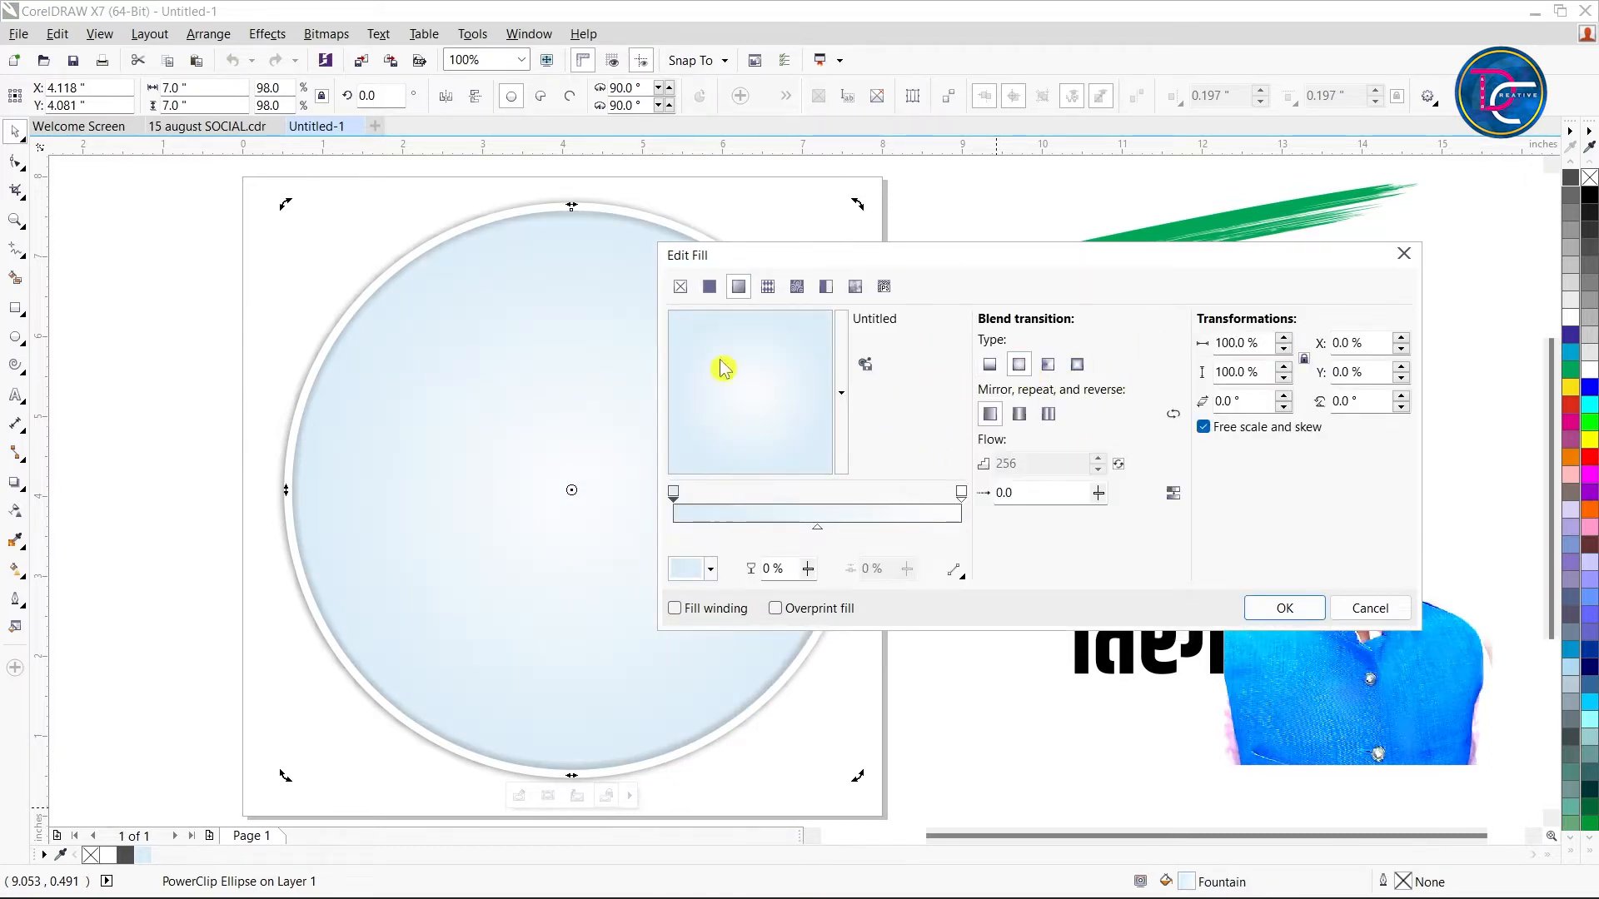
pyautogui.click(1283, 609)
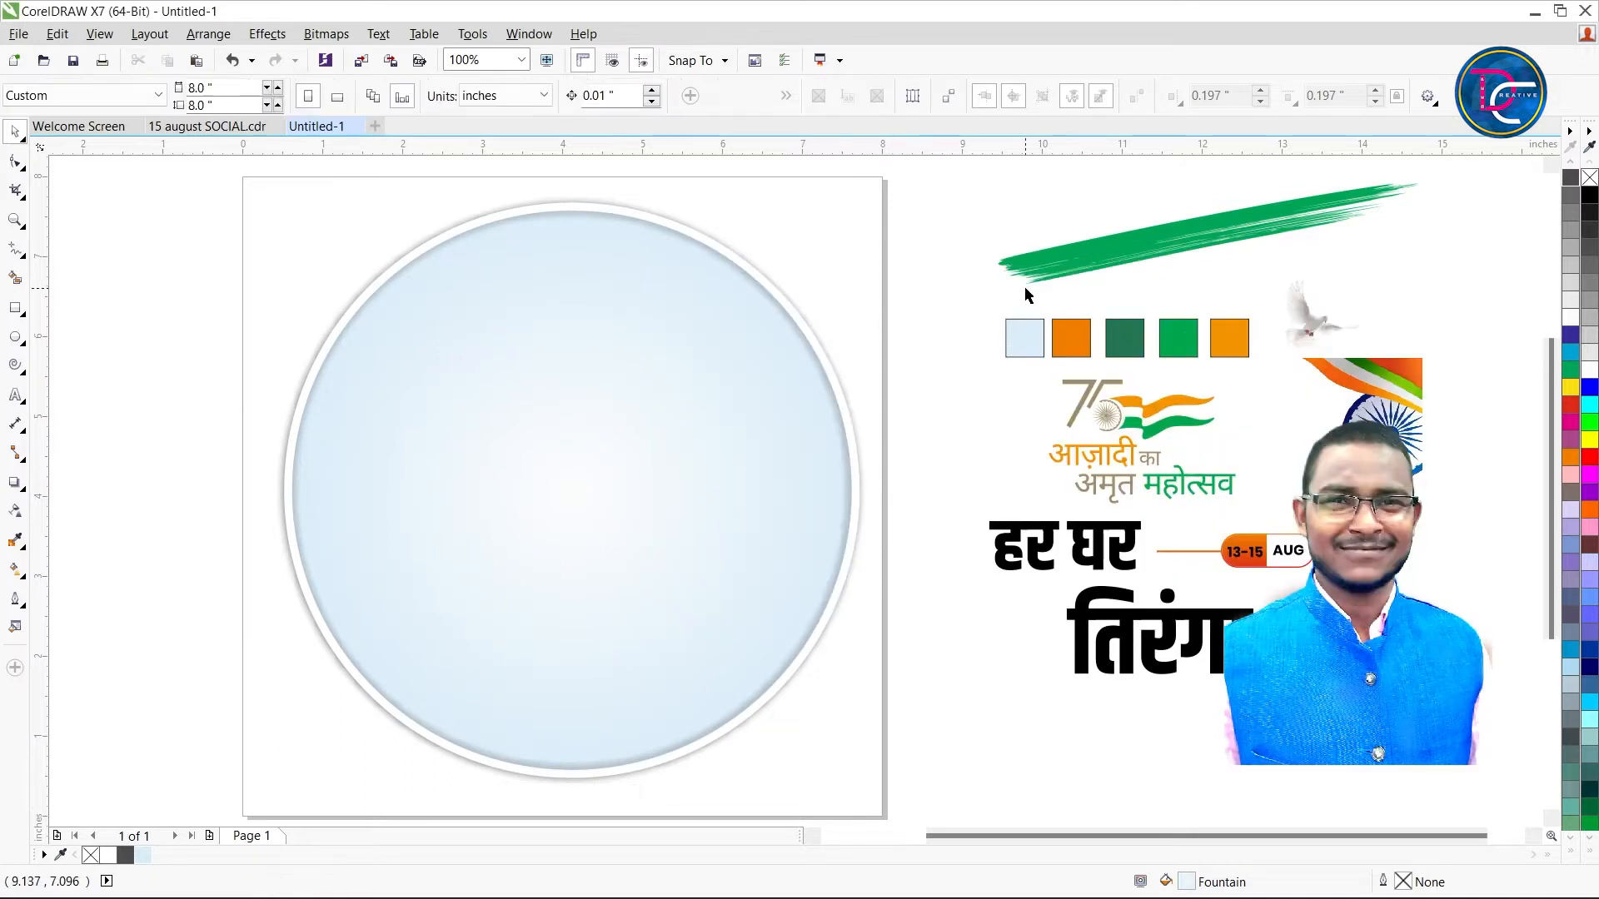
# Move the green brush stroke across the upper-left edge of the circle, keeping the circle itself in place
pyautogui.doubleClick(1276, 214)
pyautogui.moveTo(1276, 215)
pyautogui.mouseDown()
pyautogui.moveTo(443, 303)
pyautogui.moveTo(470, 288)
pyautogui.mouseUp()
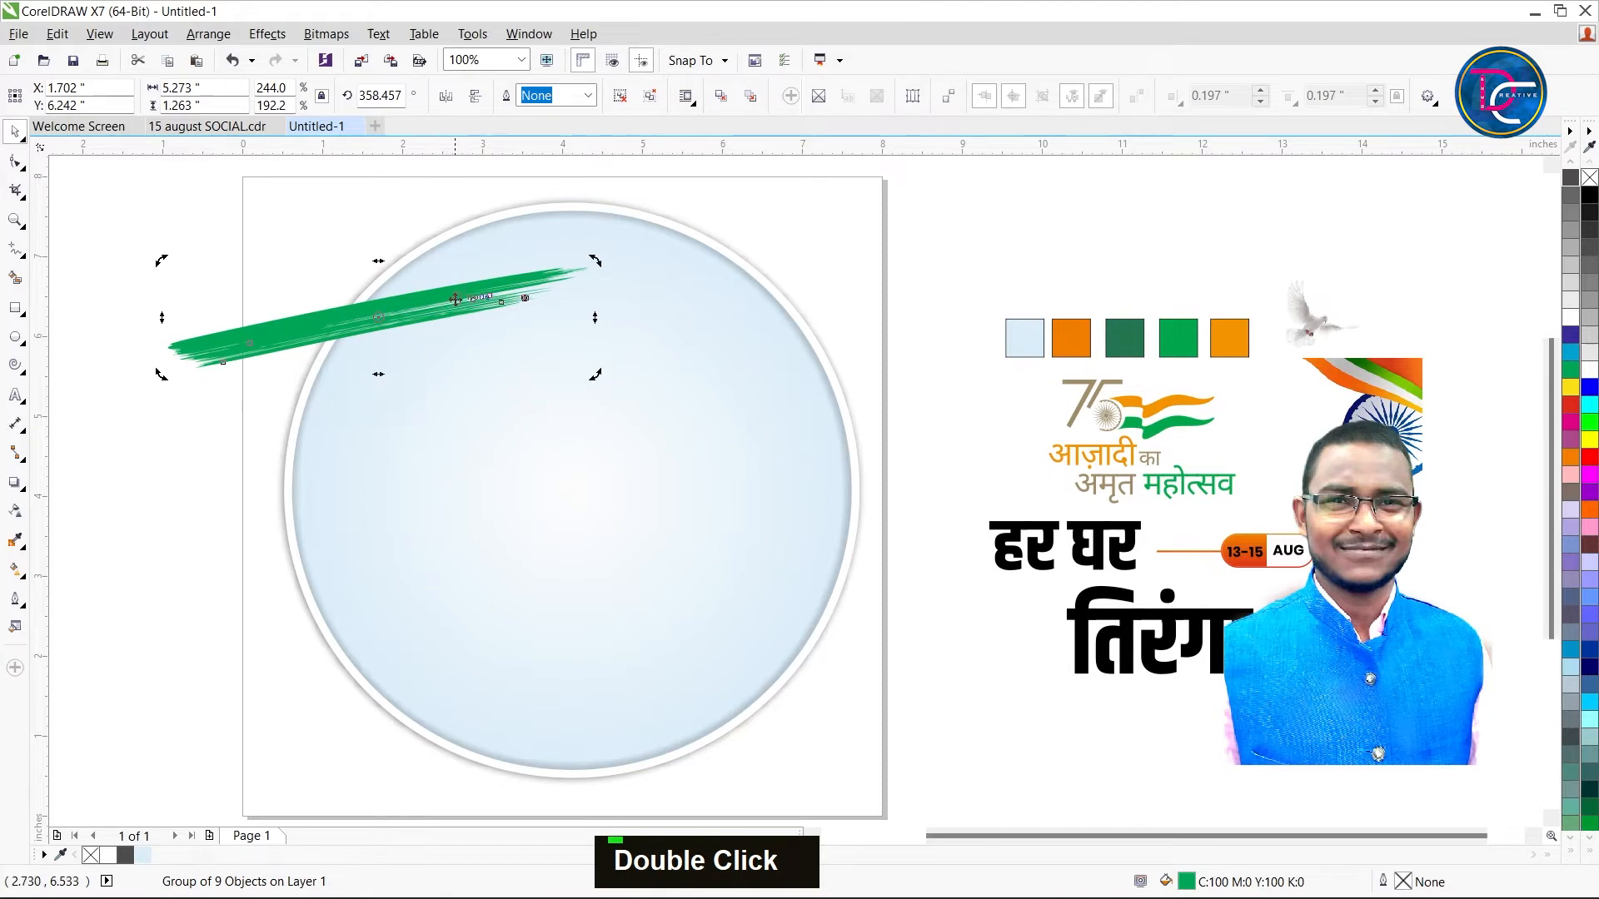
pyautogui.click(1000, 200)
pyautogui.click(376, 271)
pyautogui.click(363, 305)
pyautogui.moveTo(431, 287)
pyautogui.mouseDown()
pyautogui.moveTo(778, 314)
pyautogui.moveTo(724, 324)
pyautogui.mouseUp()
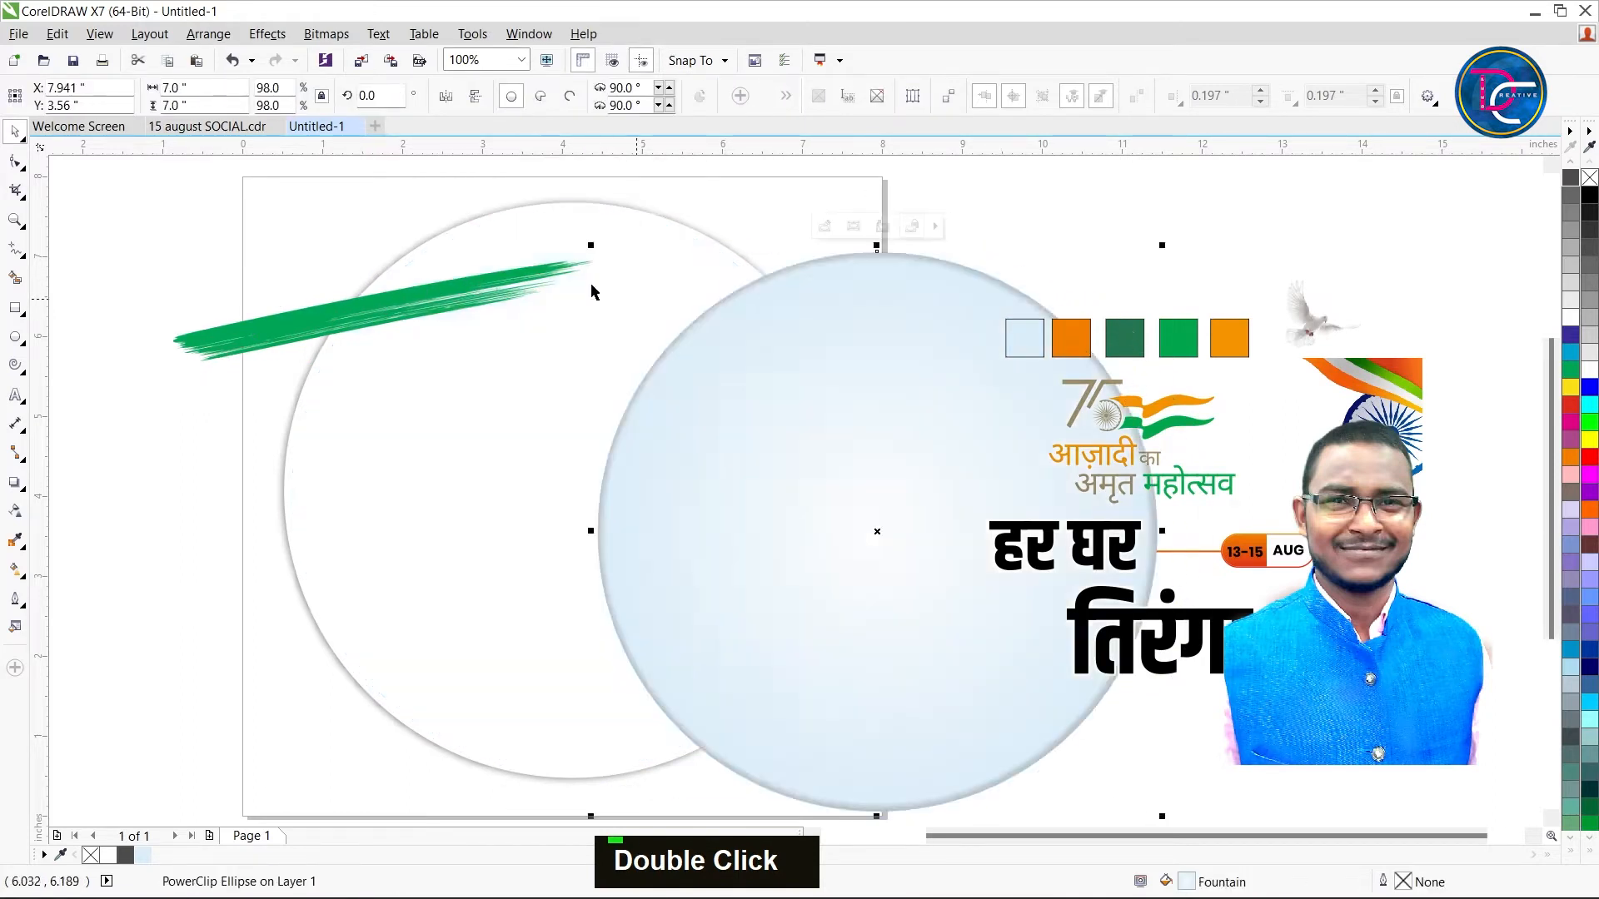
pyautogui.hotkey('ctrl', 'z')
# Place a copy of the green brush stroke lower down, across the circle's upper-right edge
pyautogui.click(492, 282)
pyautogui.moveTo(492, 282)
pyautogui.mouseDown()
pyautogui.moveTo(781, 309)
pyautogui.moveTo(867, 348)
pyautogui.mouseUp()
pyautogui.rightClick(867, 347)
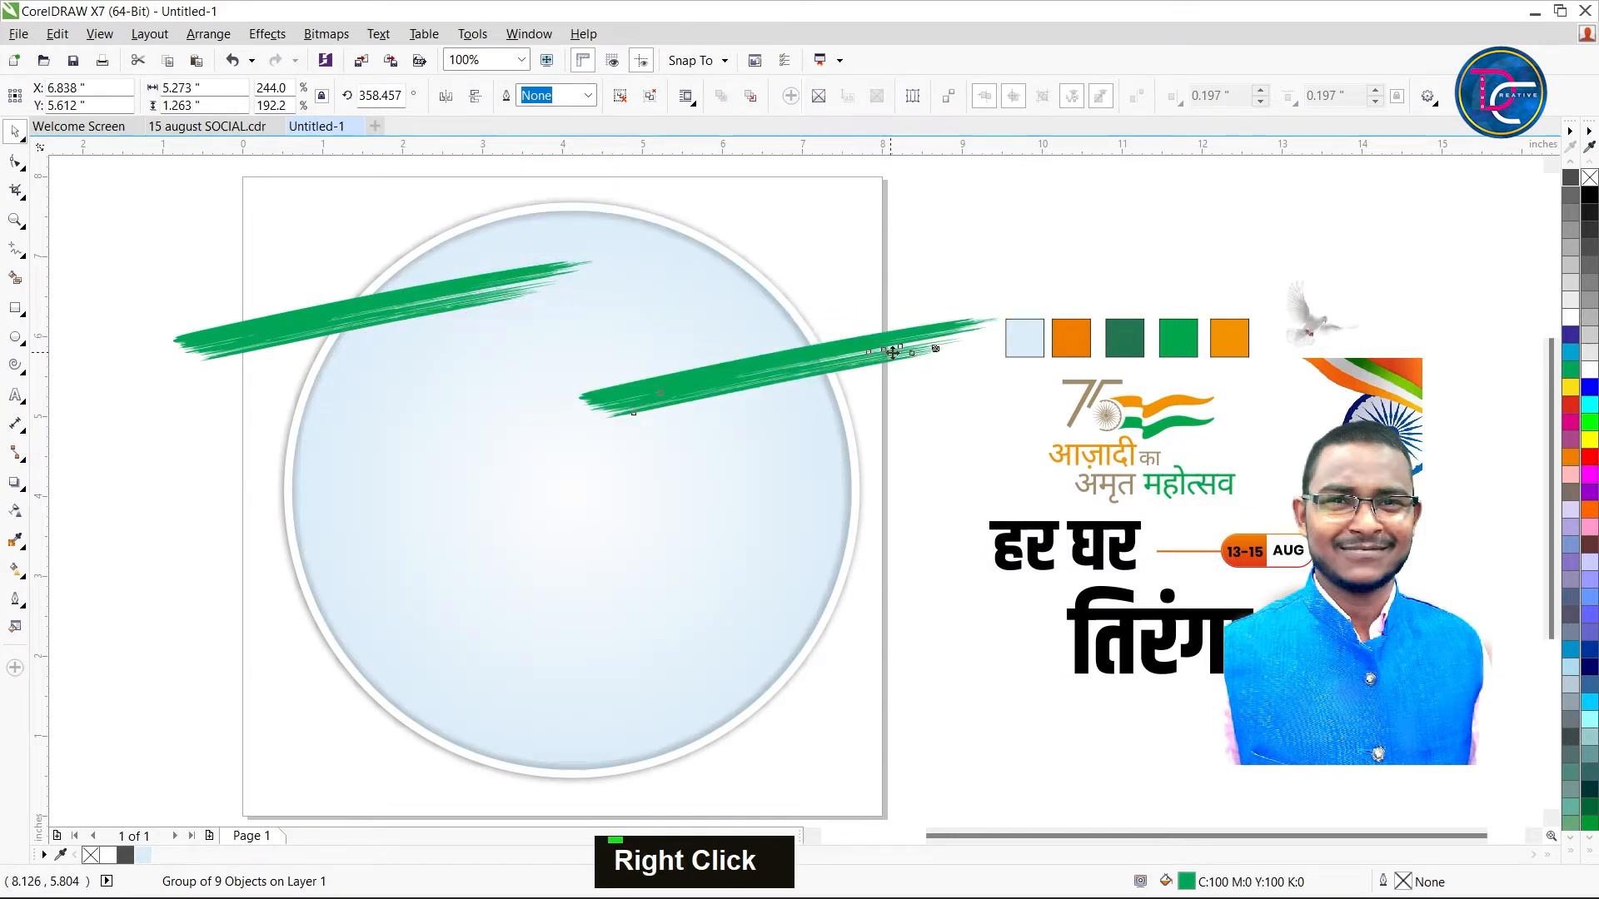
# Sample the amber swatch (C0 M50 Y100 K0) and recolour the upper-left brush stroke with it
pyautogui.click(836, 369)
pyautogui.click(1246, 234)
pyautogui.click(819, 355)
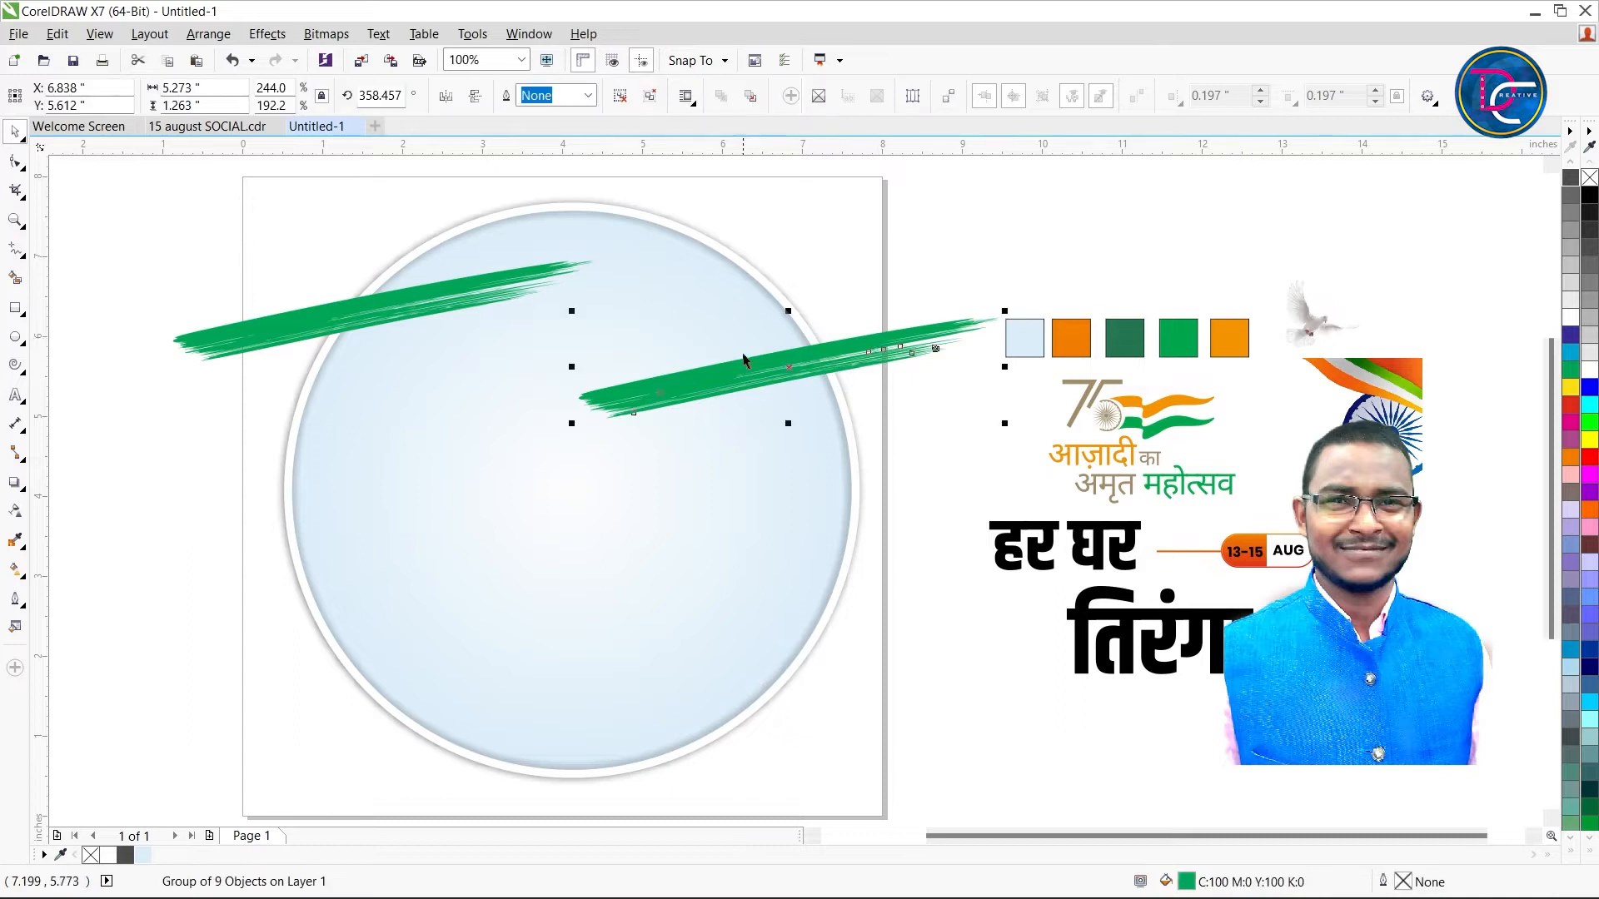
pyautogui.keyDown('shift'); pyautogui.click(414, 300); pyautogui.keyUp('shift')
pyautogui.click(985, 284)
pyautogui.click(488, 290)
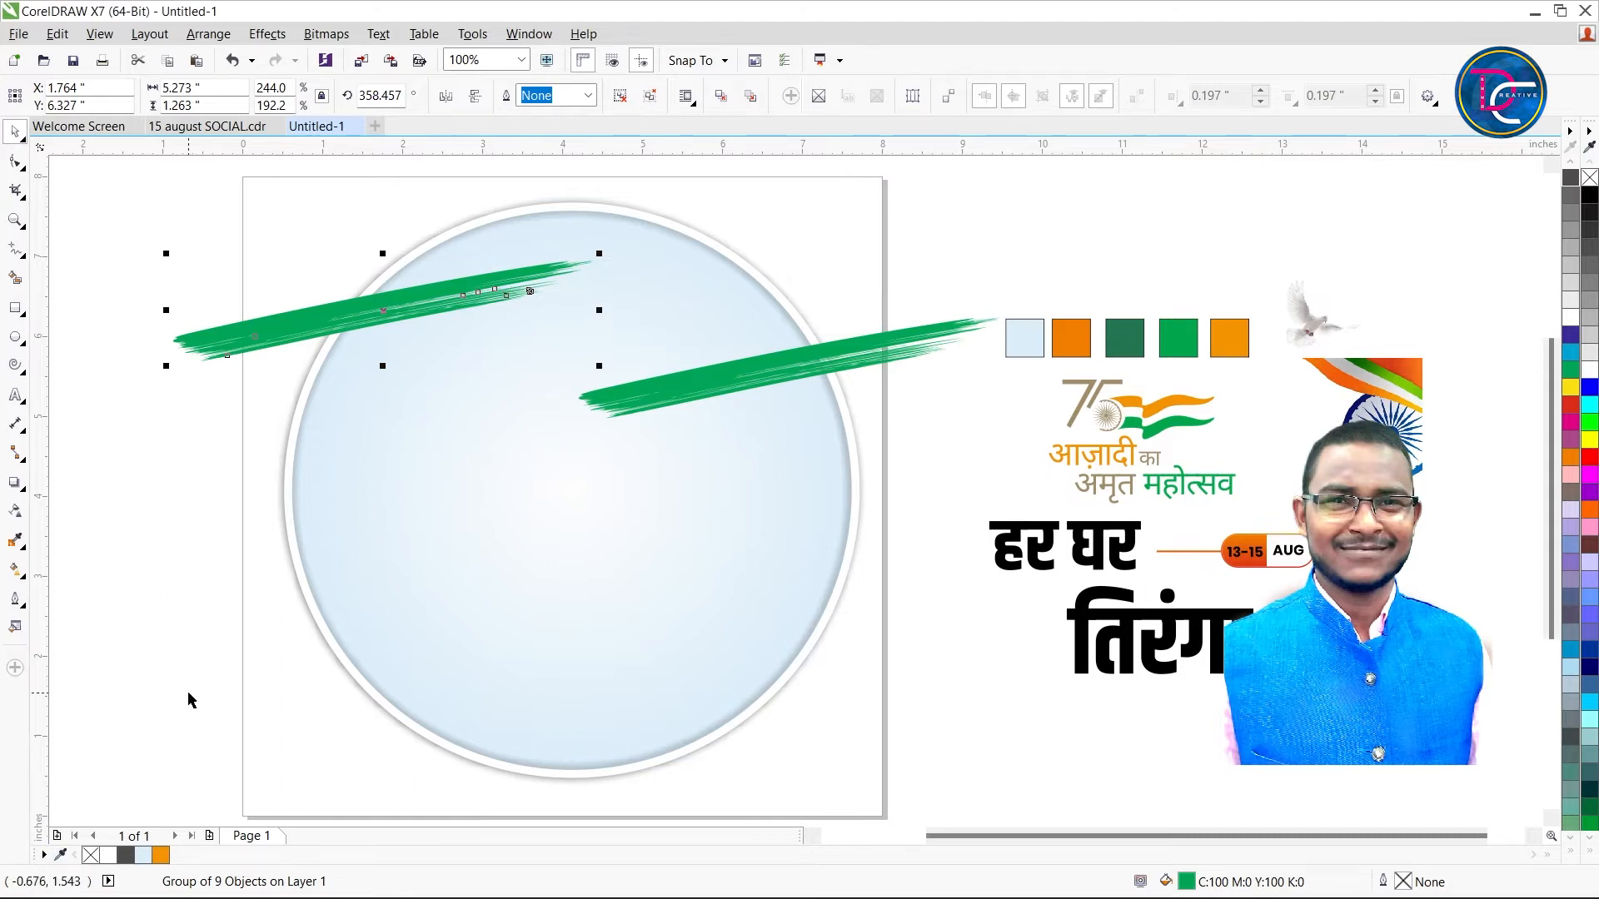
pyautogui.click(160, 855)
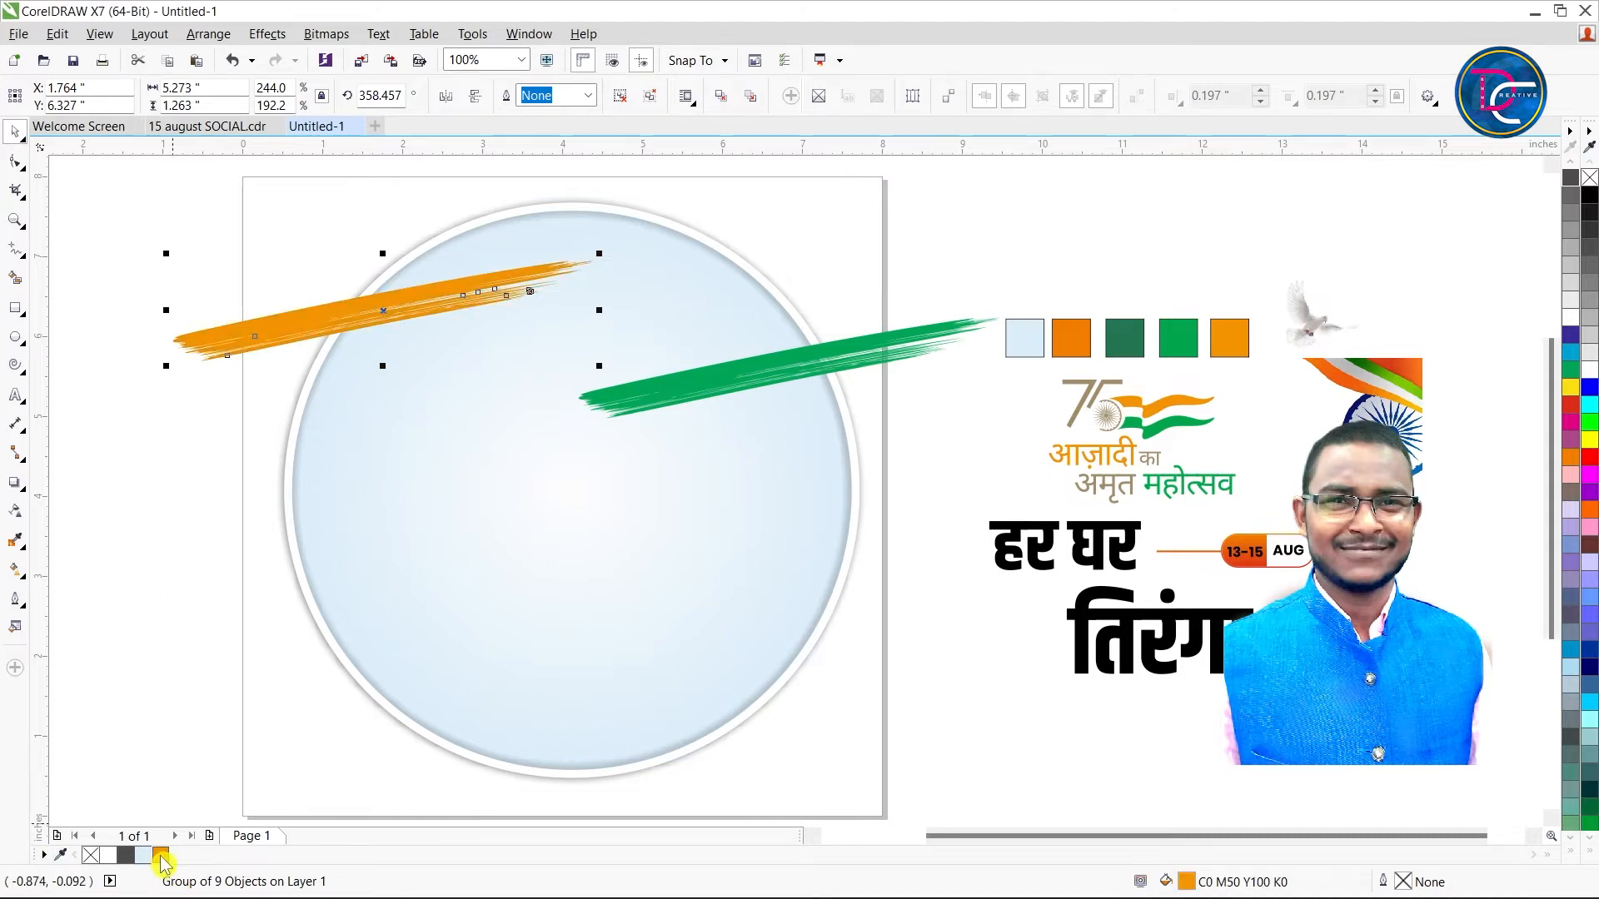
# Select the amber and green brush strokes together and PowerClip them inside the light blue circle
pyautogui.doubleClick(637, 390)
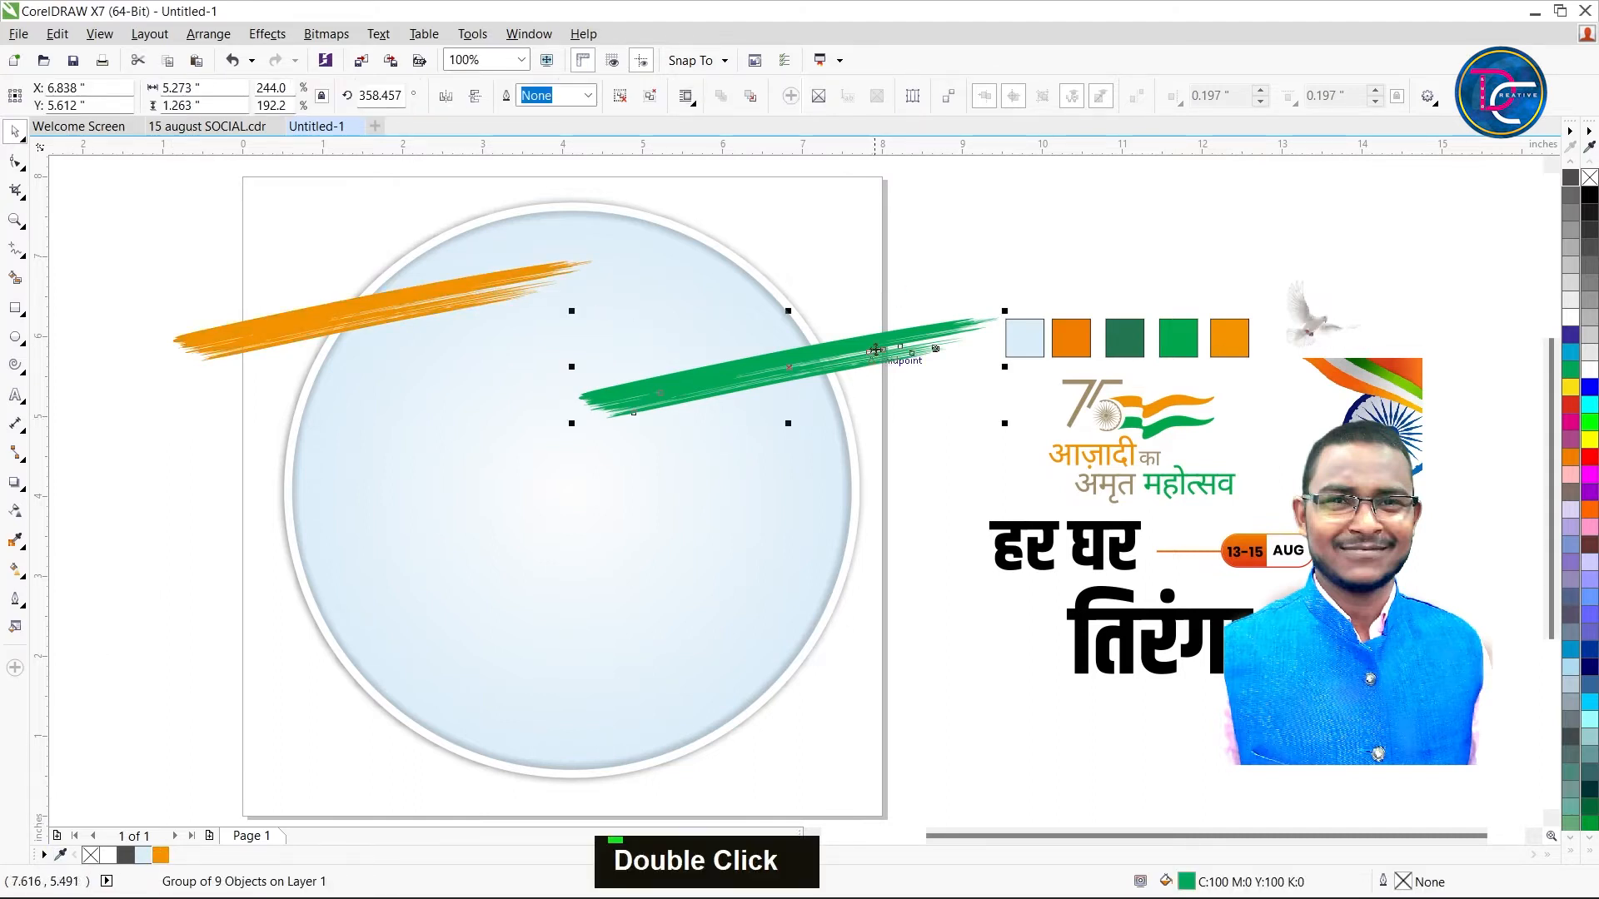
pyautogui.click(1199, 307)
pyautogui.click(1293, 308)
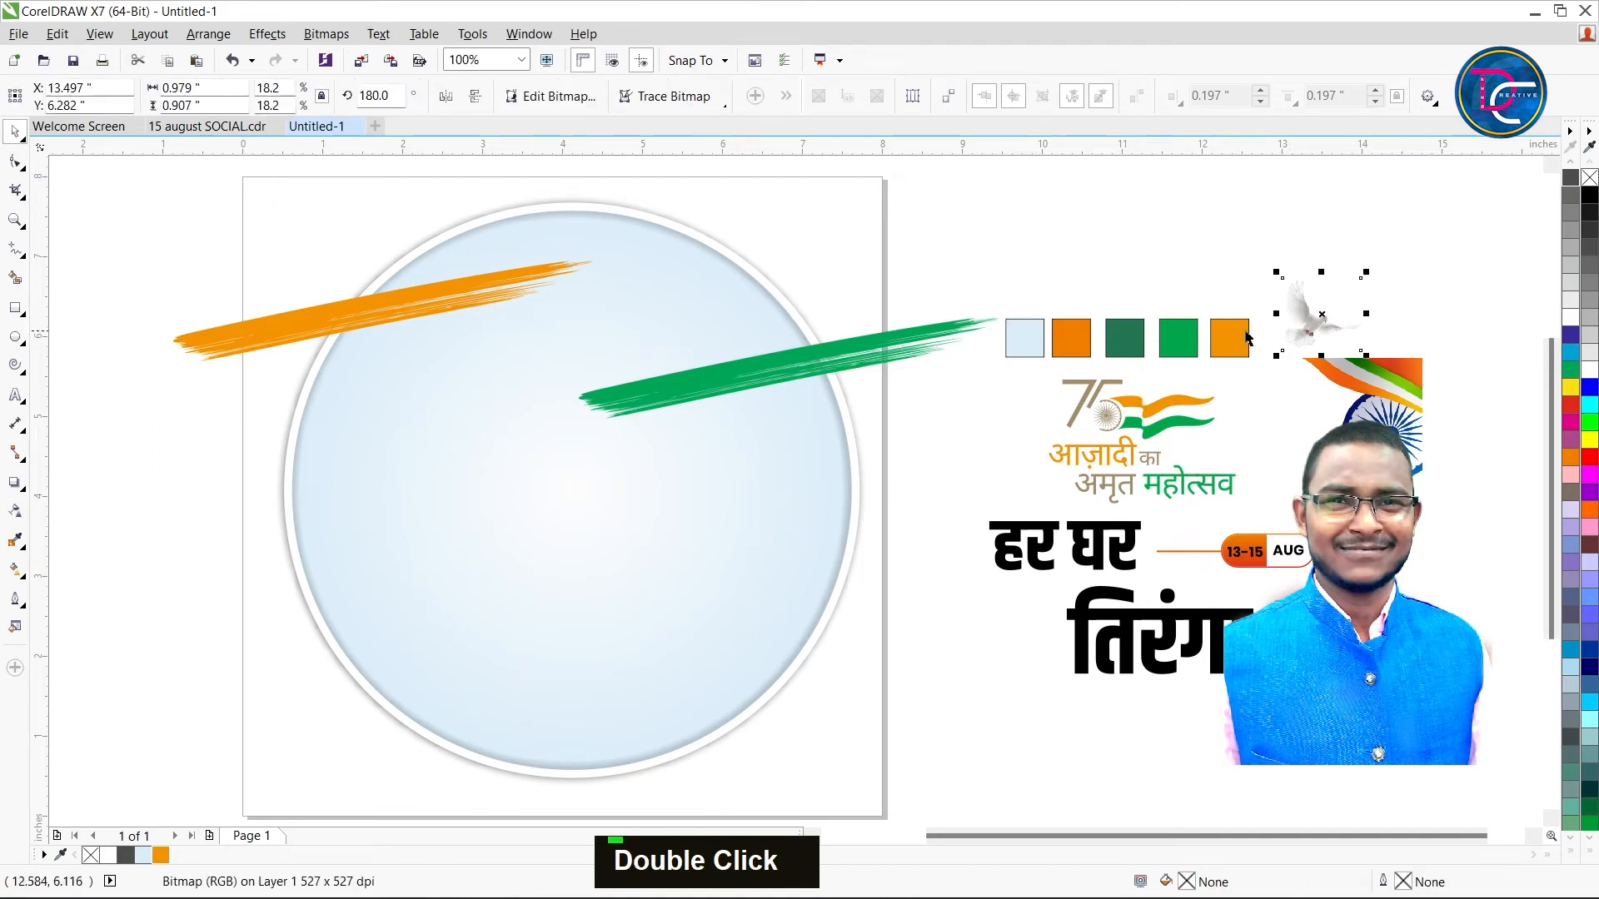
pyautogui.click(1134, 398)
pyautogui.click(870, 342)
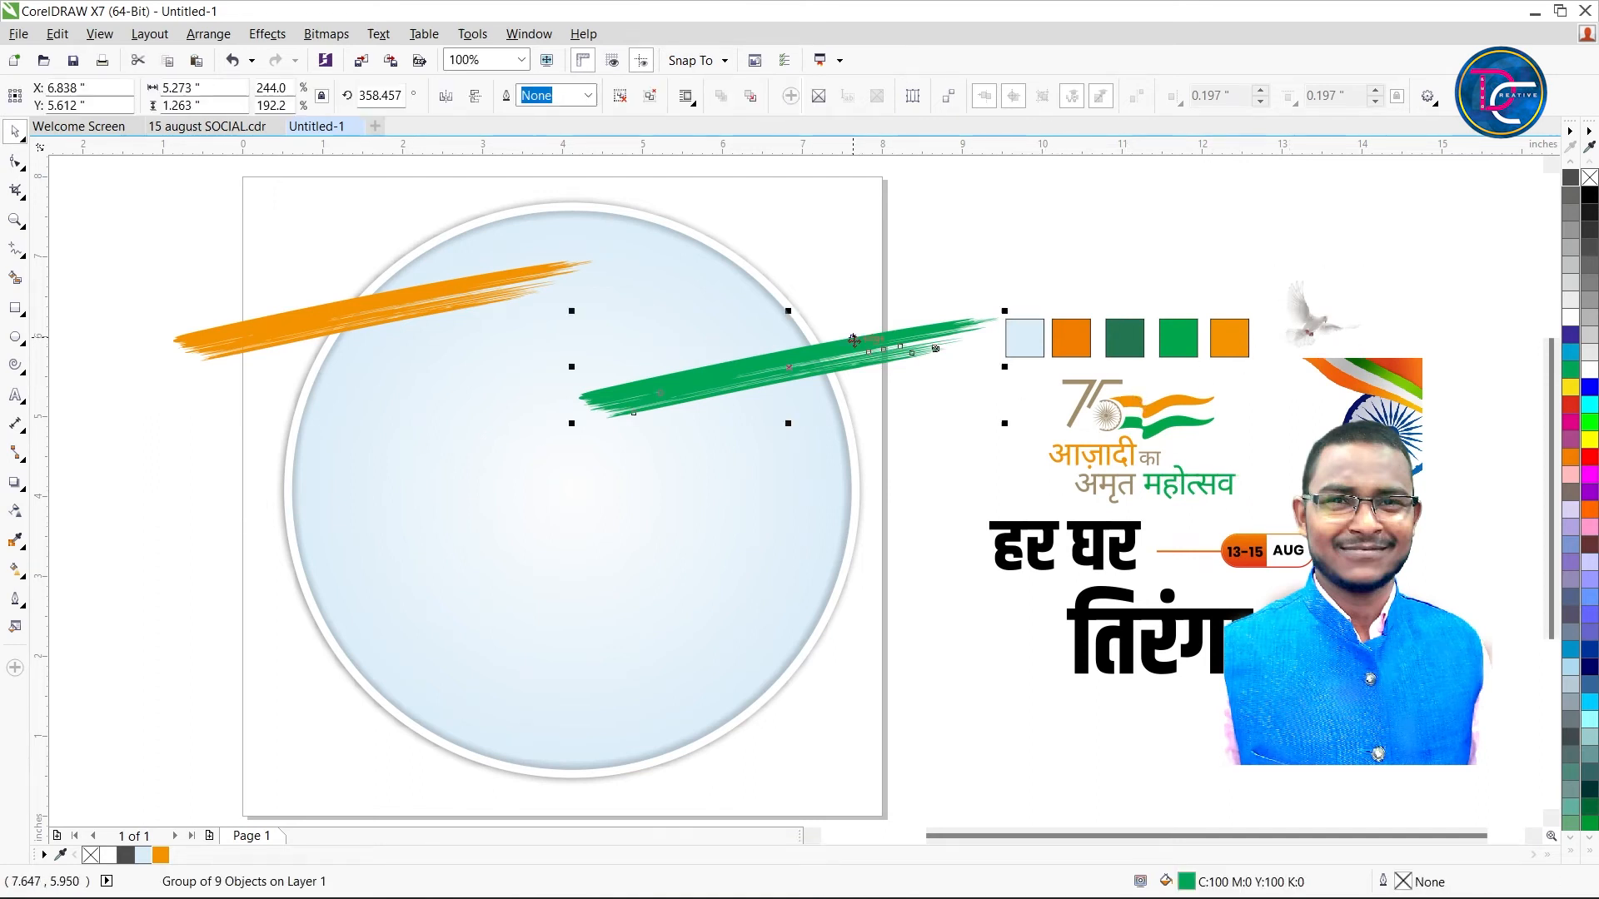
pyautogui.keyDown('shift'); pyautogui.click(220, 332); pyautogui.keyUp('shift')
pyautogui.keyDown('shift'); pyautogui.click(221, 333); pyautogui.keyUp('shift')
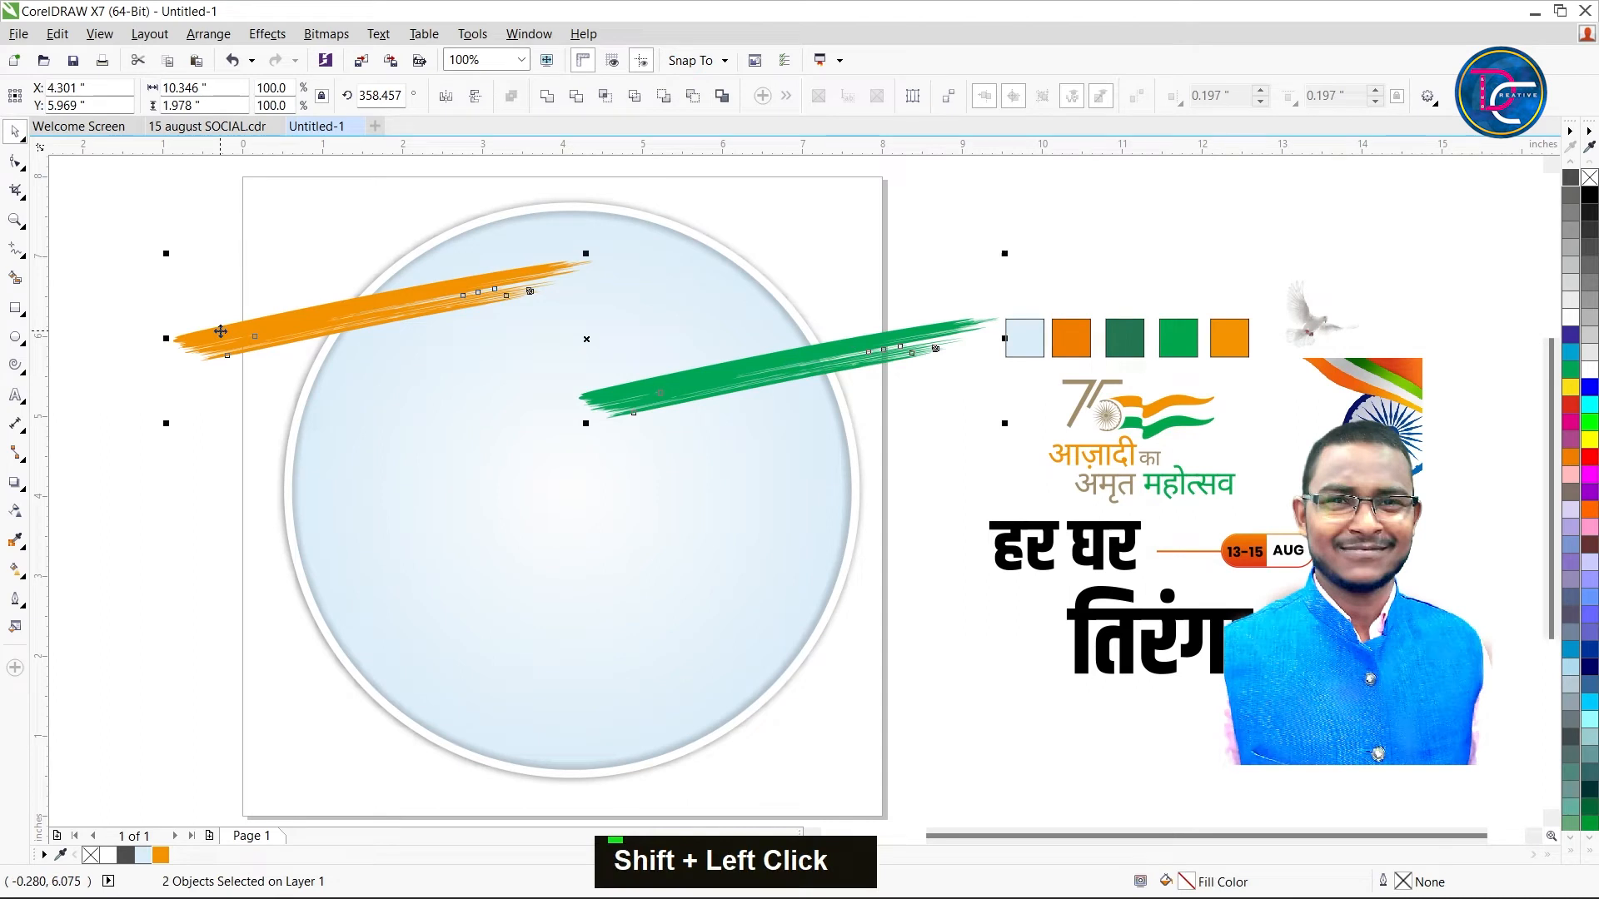
pyautogui.rightClick(221, 331)
pyautogui.click(302, 350)
pyautogui.click(563, 692)
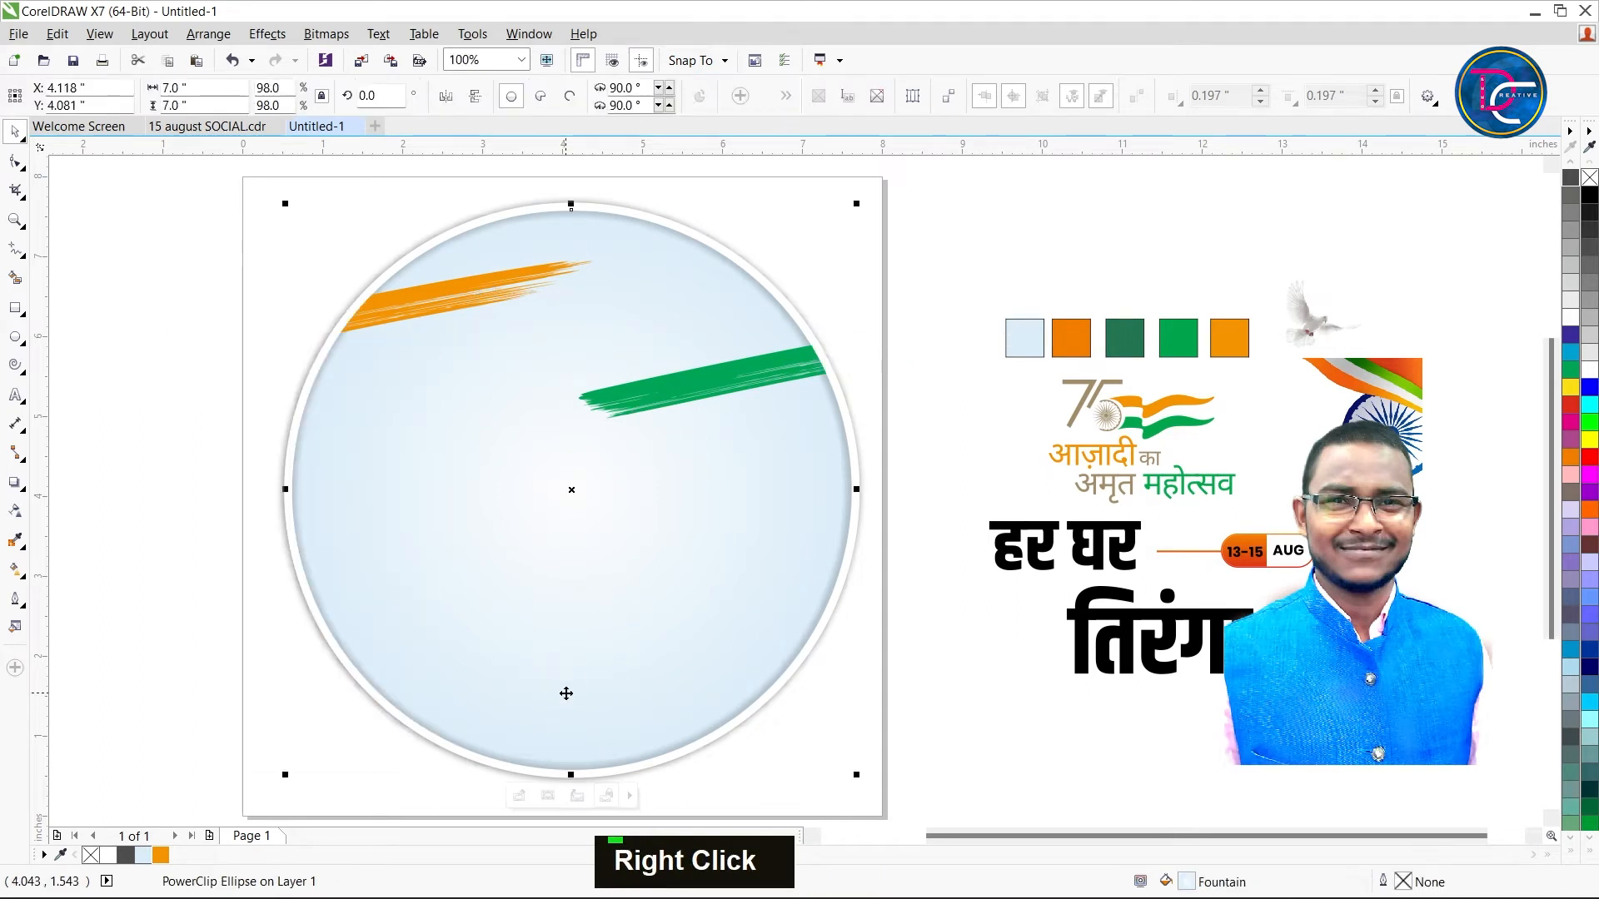
# Move the 75 आज़ादी का अमृत महोत्सव logo into the circle's upper half and centre it horizontally on the circle
pyautogui.moveTo(1133, 405); pyautogui.dragTo(537, 362)
pyautogui.keyDown('shift'); pyautogui.click(824, 451); pyautogui.keyUp('shift')
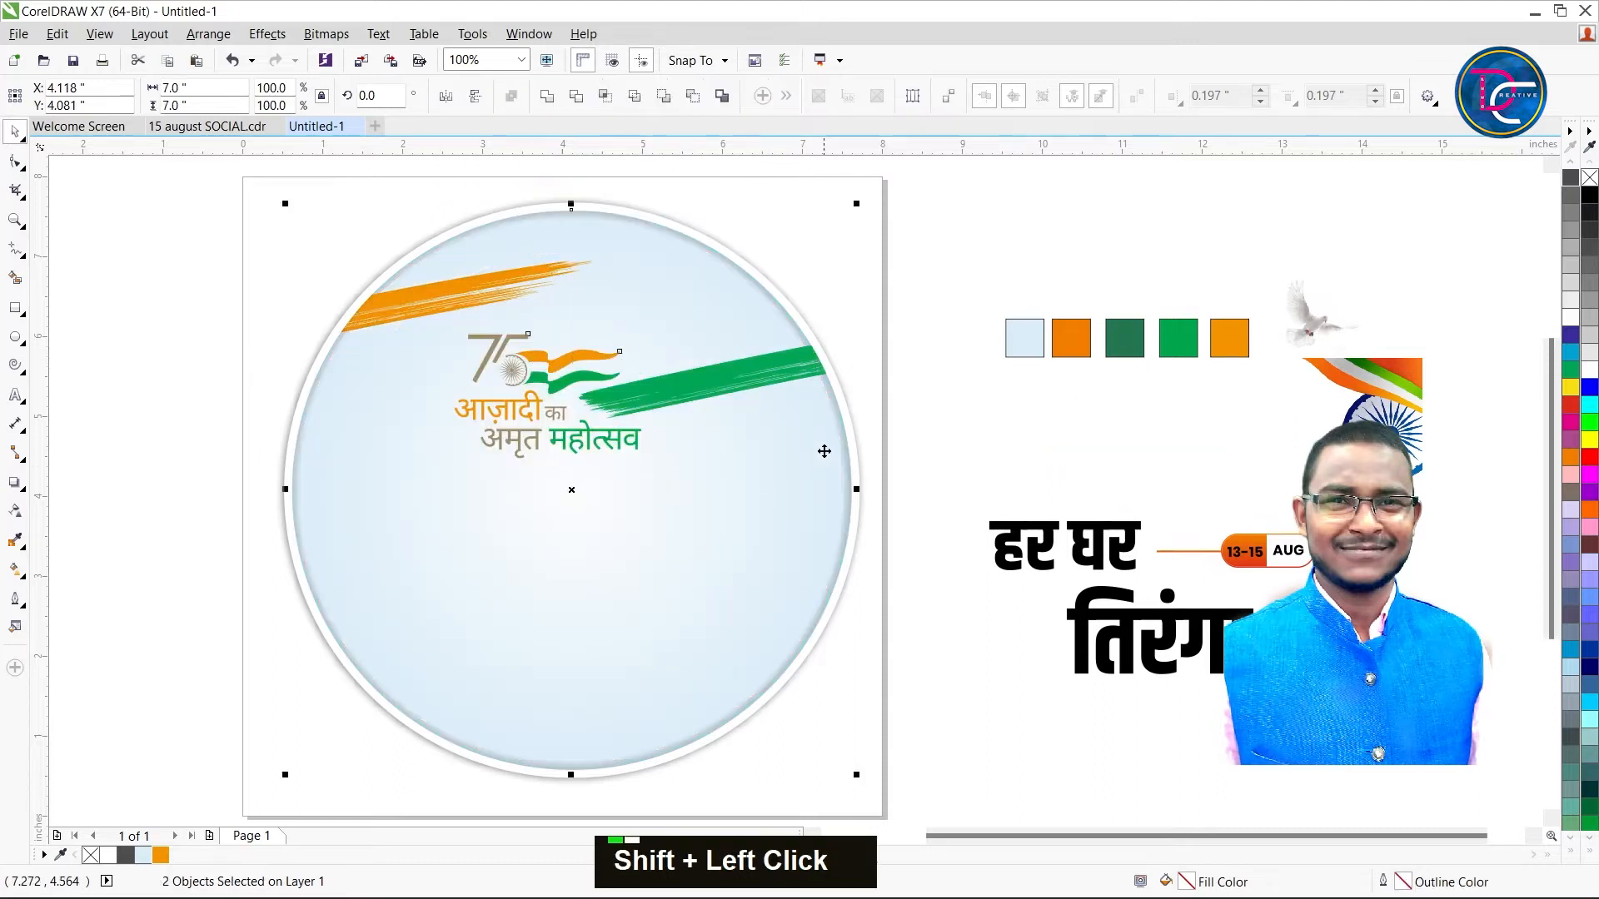
pyautogui.press('c')
pyautogui.doubleClick(739, 367)
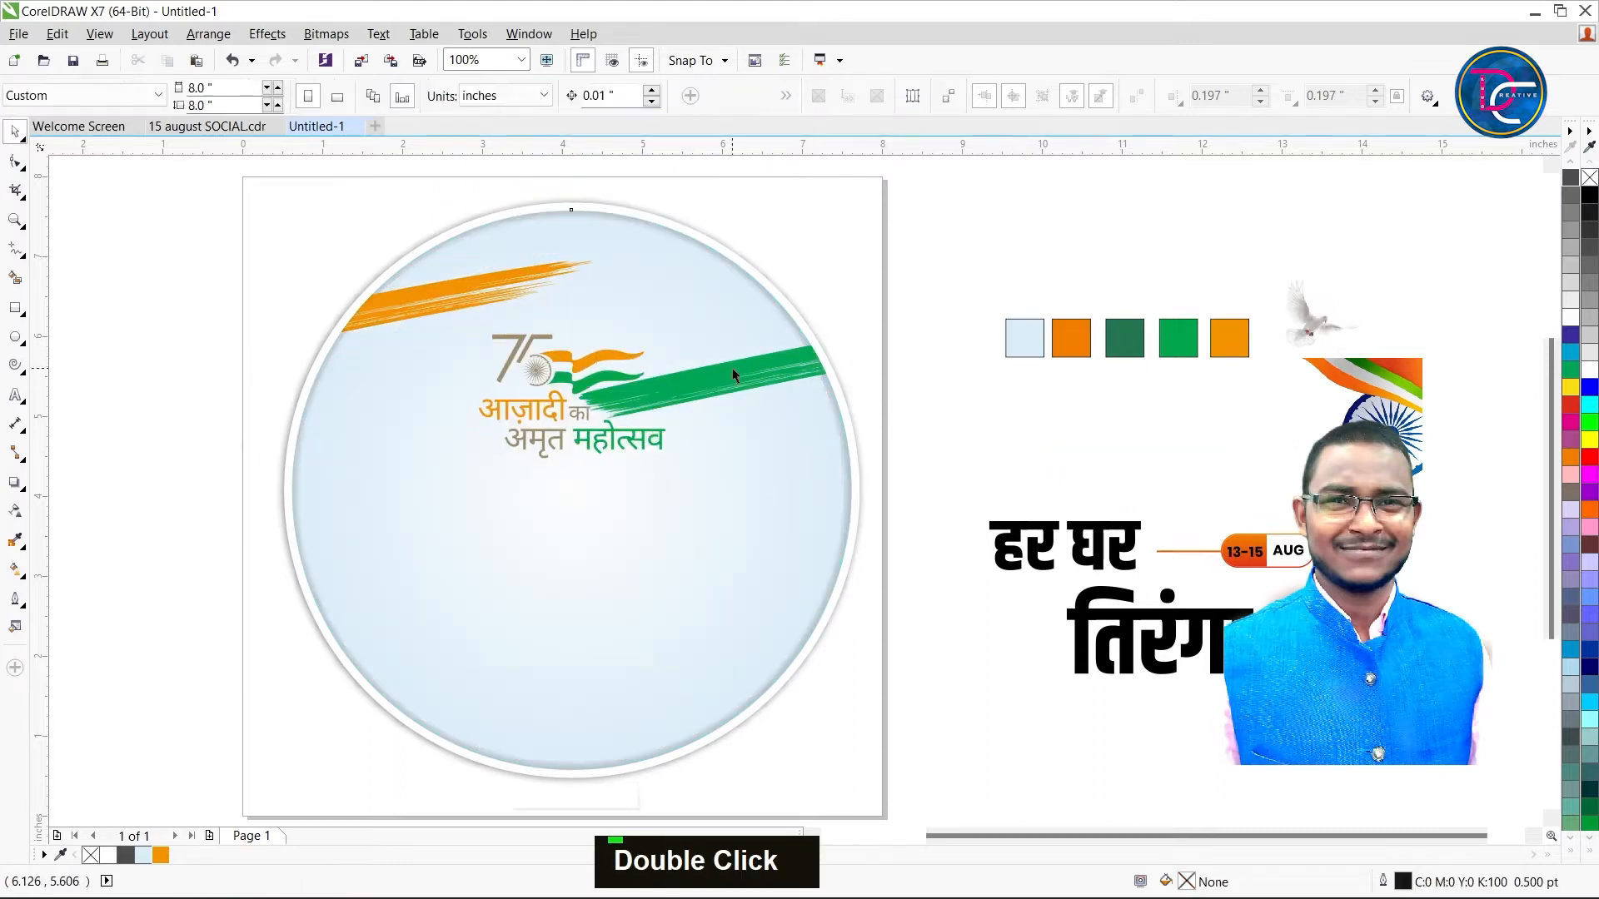
# Shift the clipped green brush stroke slightly right and down inside the circle, away from the logo
pyautogui.keyDown('ctrl'); pyautogui.keyDown('alt'); pyautogui.click(799, 366); pyautogui.keyUp('alt'); pyautogui.keyUp('ctrl')
pyautogui.moveTo(797, 366)
pyautogui.mouseDown()
pyautogui.moveTo(971, 337)
pyautogui.moveTo(779, 376)
pyautogui.mouseUp()
pyautogui.keyDown('ctrl'); pyautogui.keyDown('alt'); pyautogui.click(529, 368); pyautogui.keyUp('alt'); pyautogui.keyUp('ctrl')
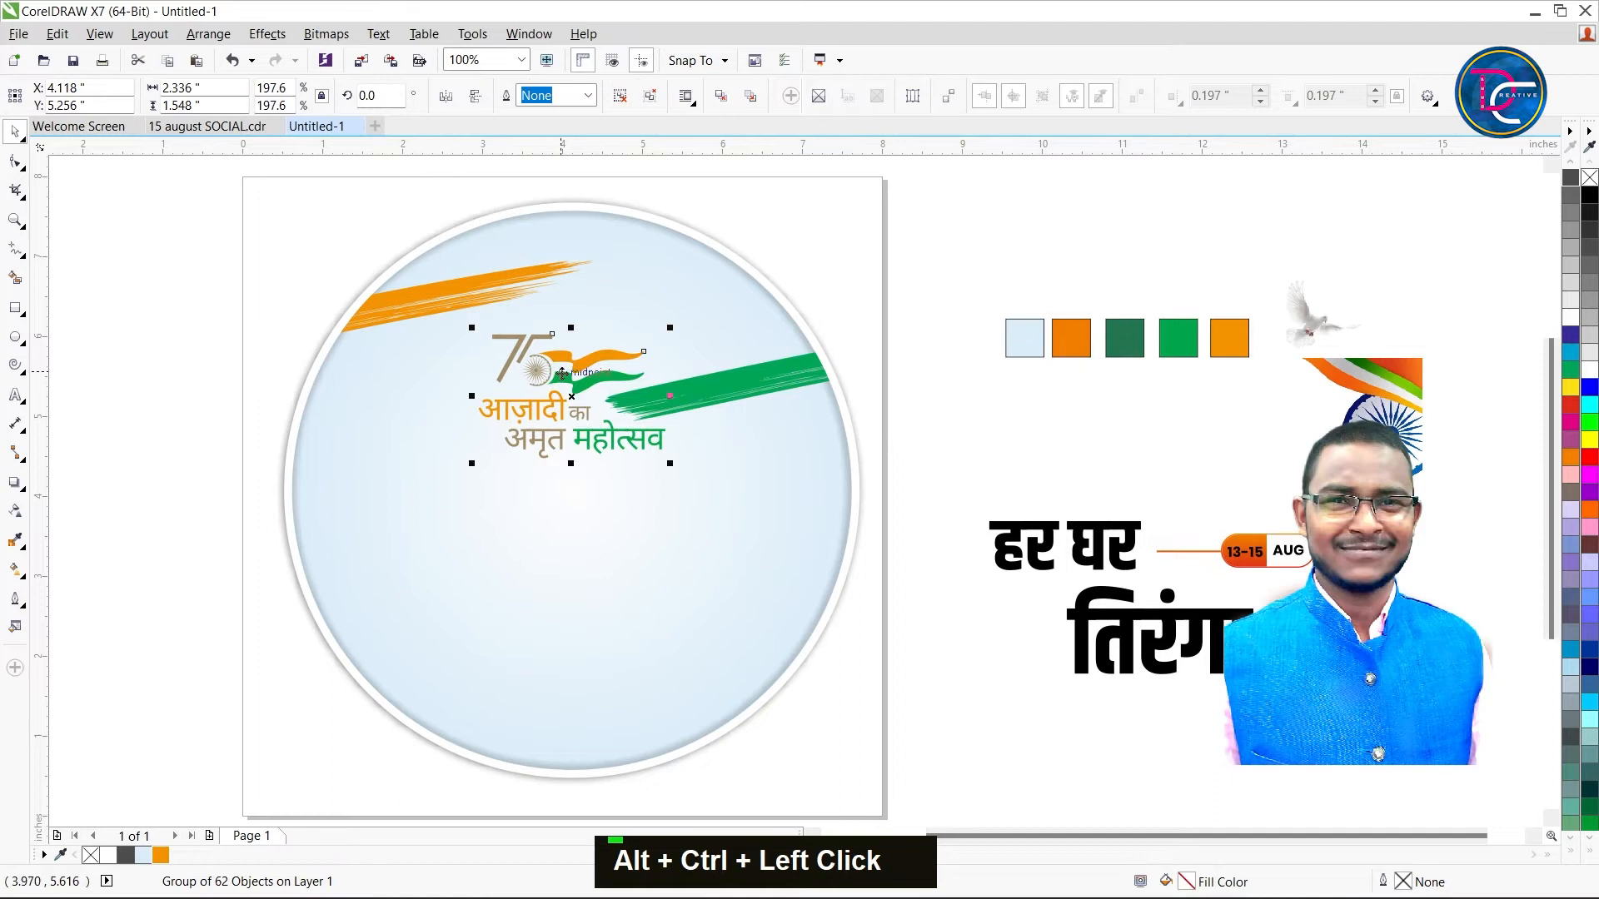
pyautogui.click(1064, 383)
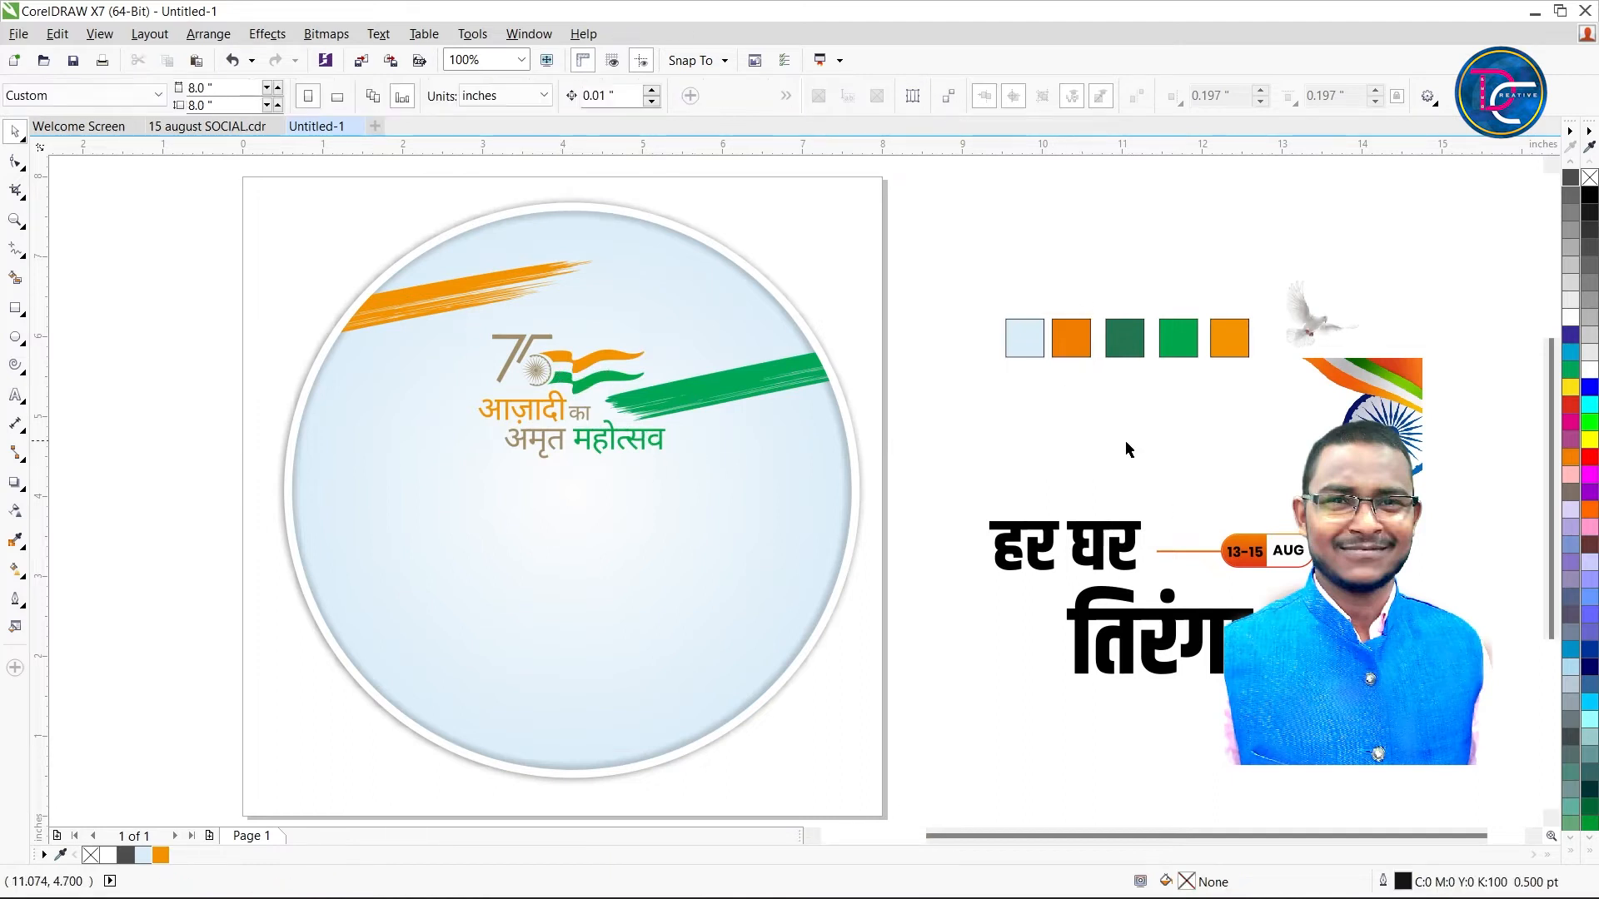
# Move the portrait photo to the circle's lower left, PowerClip it inside the circle and fine-tune its position
pyautogui.doubleClick(1381, 686)
pyautogui.moveTo(1381, 686); pyautogui.dragTo(392, 675)
pyautogui.press('w')
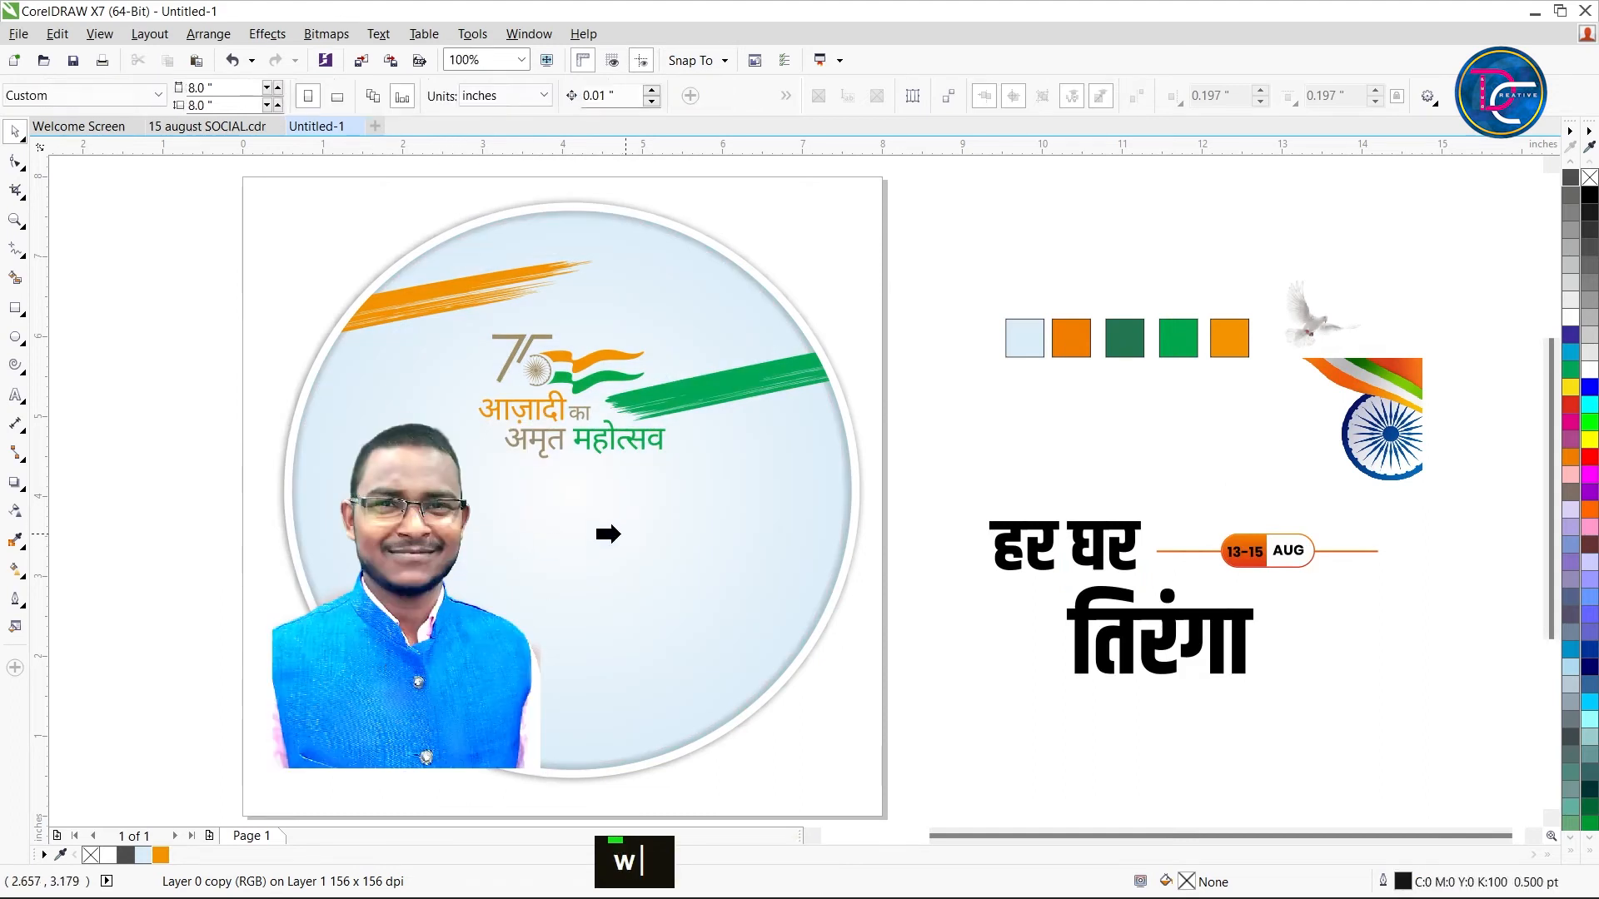
pyautogui.click(609, 535)
pyautogui.keyDown('ctrl'); pyautogui.keyDown('alt'); pyautogui.click(508, 682); pyautogui.keyUp('alt'); pyautogui.keyUp('ctrl')
pyautogui.moveTo(505, 672); pyautogui.dragTo(505, 680)
# Place the white dove beside the logo's flag ribbon, just above the green brush stroke
pyautogui.moveTo(1340, 462); pyautogui.dragTo(1325, 489)
pyautogui.doubleClick(1319, 311)
pyautogui.moveTo(1319, 308); pyautogui.dragTo(674, 331)
pyautogui.scroll(2, 665, 354)
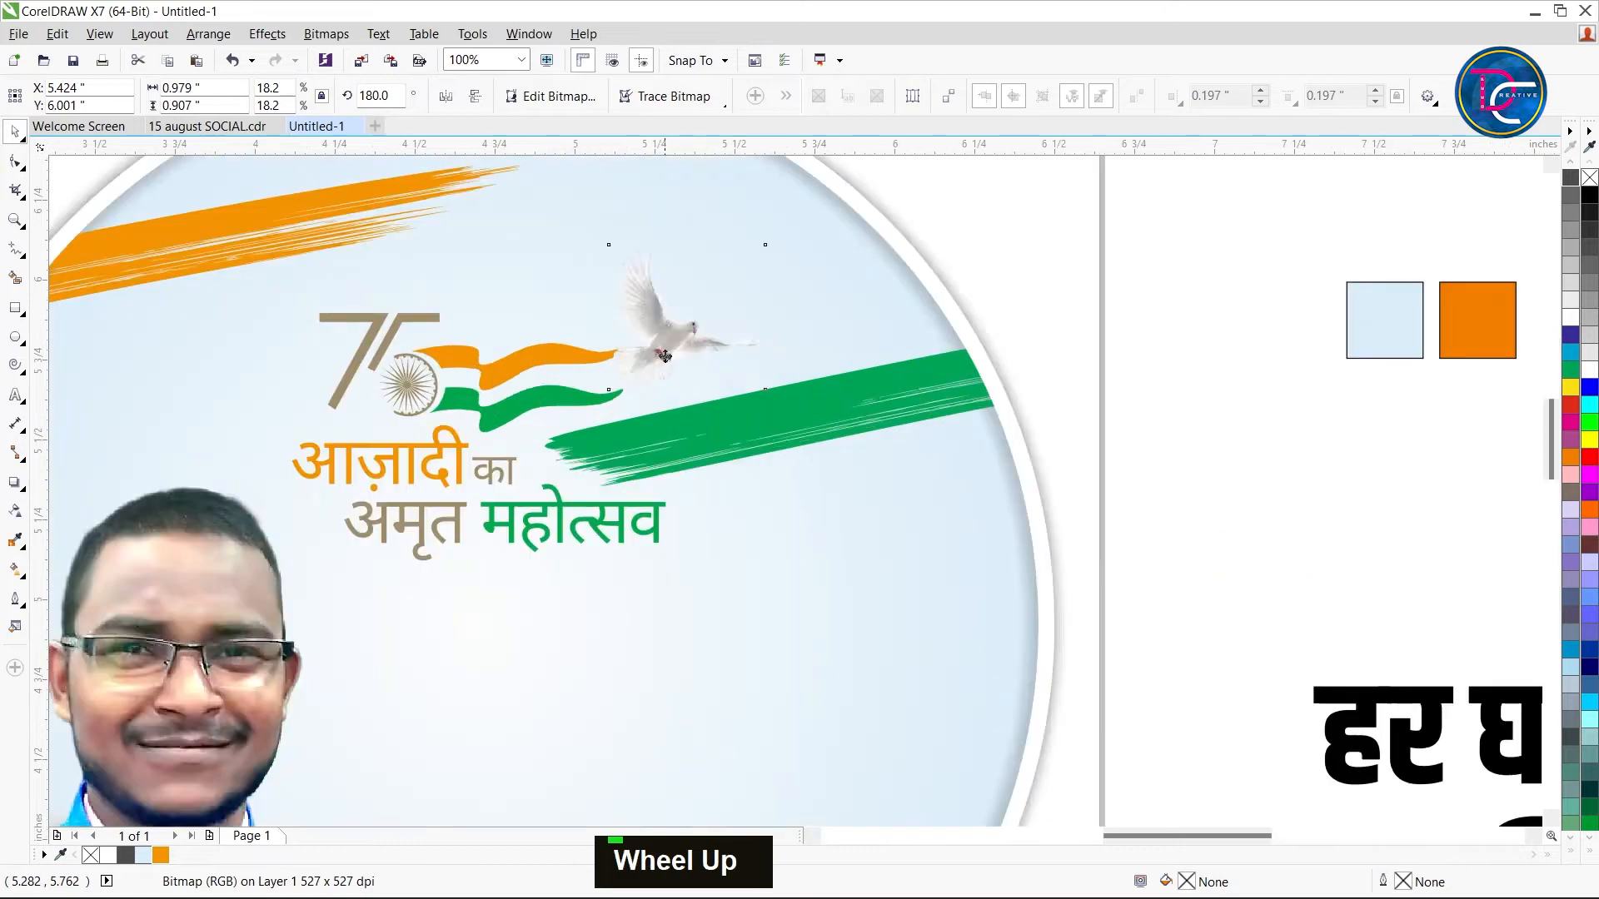
pyautogui.scroll(3, 664, 355)
pyautogui.moveTo(696, 349); pyautogui.dragTo(707, 361)
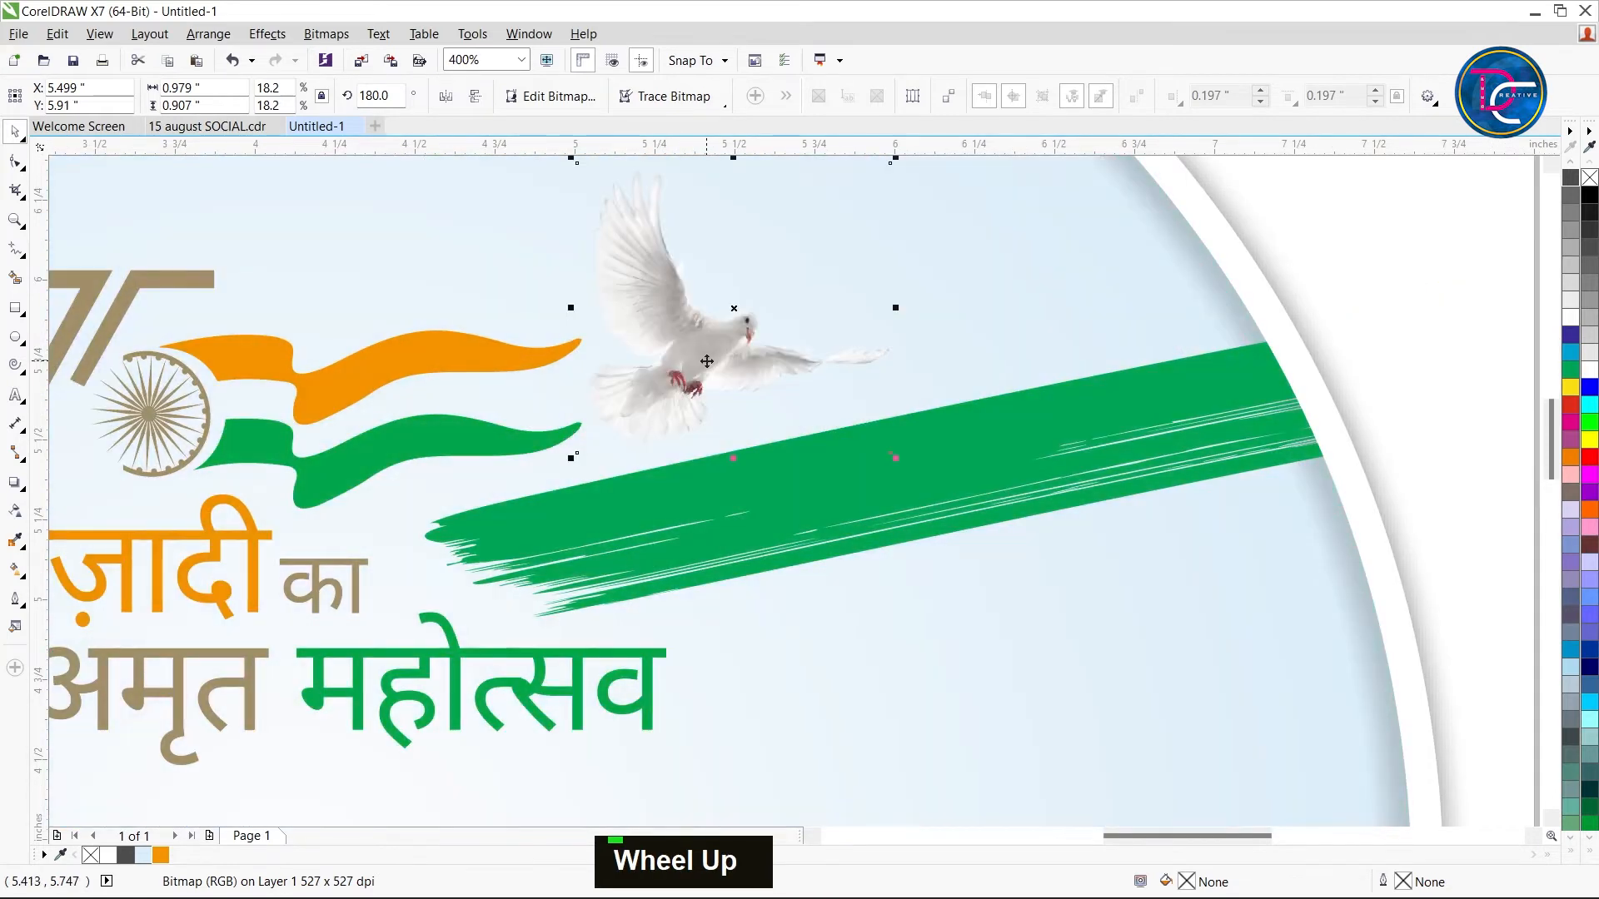
pyautogui.scroll(-5, 691, 343)
# Move the हर घर and तिरंगा headline texts together into the circle, below the logo and beside the portrait
pyautogui.click(1270, 421)
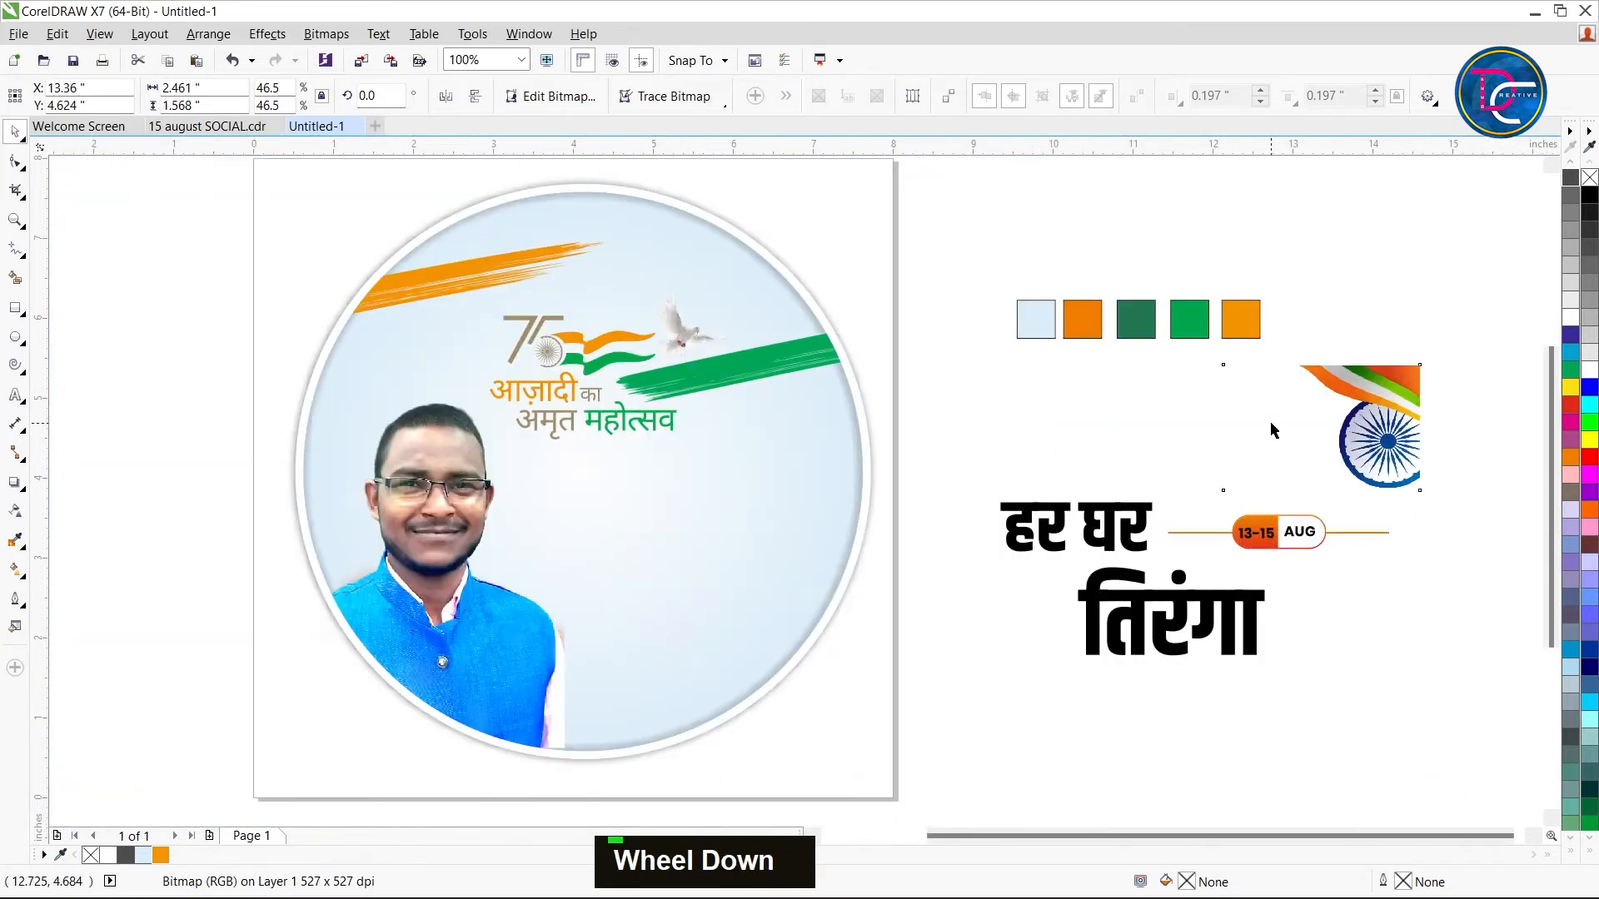
pyautogui.click(1107, 540)
pyautogui.keyDown('shift'); pyautogui.click(1188, 612); pyautogui.keyUp('shift')
pyautogui.moveTo(1168, 619); pyautogui.dragTo(1118, 592)
pyautogui.moveTo(1115, 593); pyautogui.dragTo(705, 566)
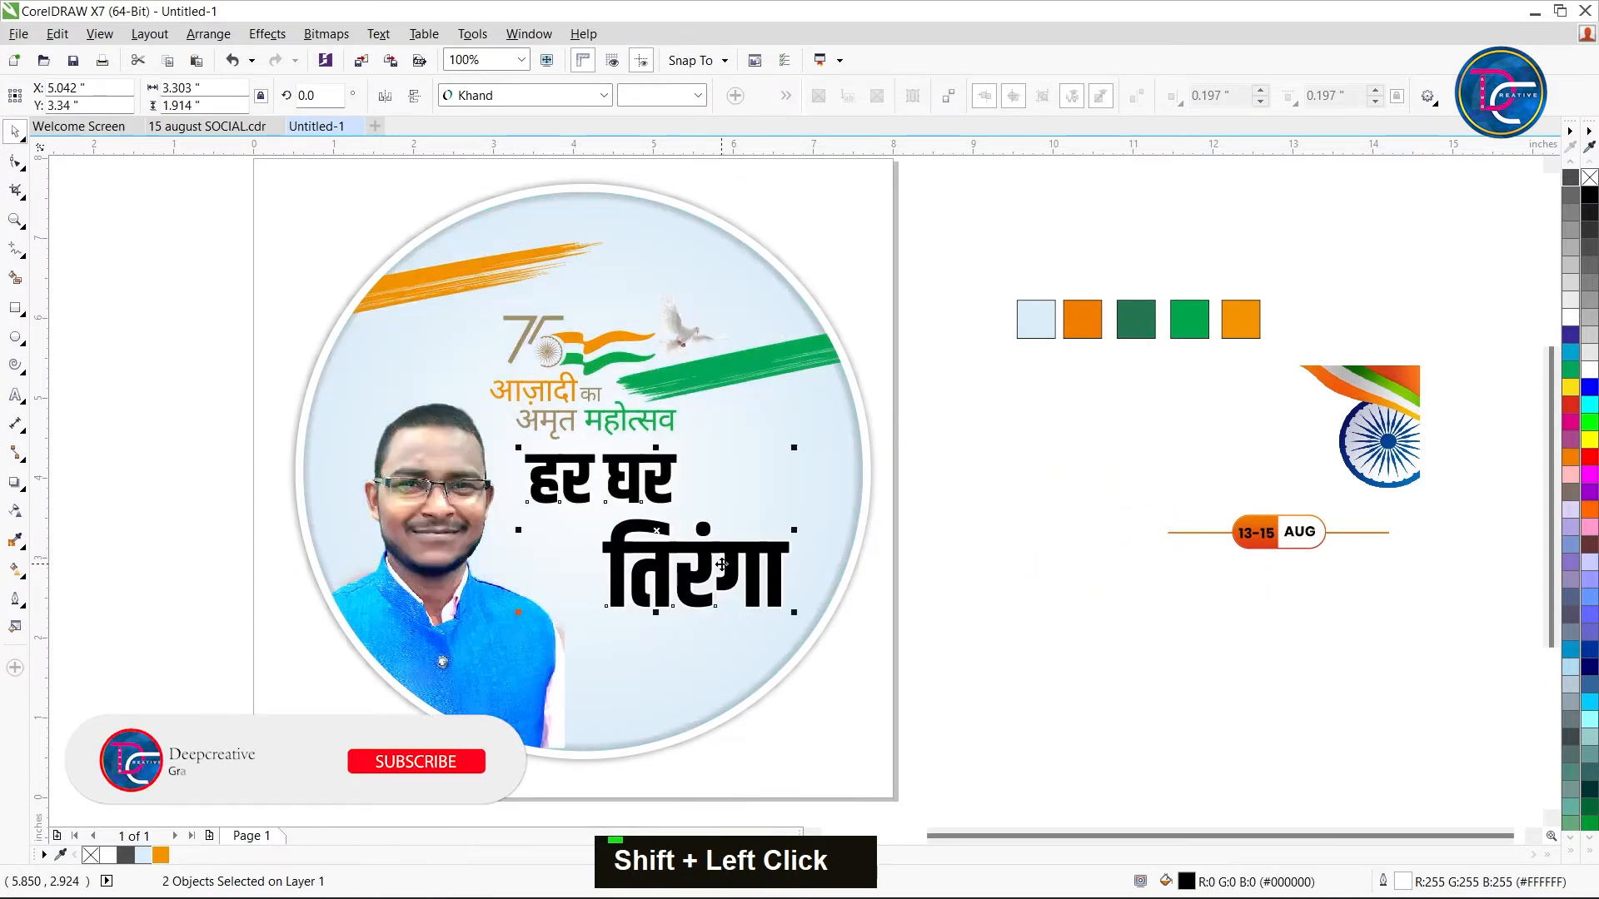
pyautogui.moveTo(722, 564); pyautogui.dragTo(716, 573)
pyautogui.click(1459, 624)
# Move the 13-15 AUG date badge with its side line into the circle, below the word तिरंगा
pyautogui.moveTo(1411, 379)
pyautogui.mouseDown()
pyautogui.moveTo(1388, 426)
pyautogui.moveTo(1392, 381)
pyautogui.mouseUp()
pyautogui.click(1304, 506)
pyautogui.moveTo(1453, 582); pyautogui.dragTo(1041, 472)
pyautogui.moveTo(1260, 535); pyautogui.dragTo(672, 617)
# Recolour the 13-15 text in the date badge white
pyautogui.scroll(2, 714, 655)
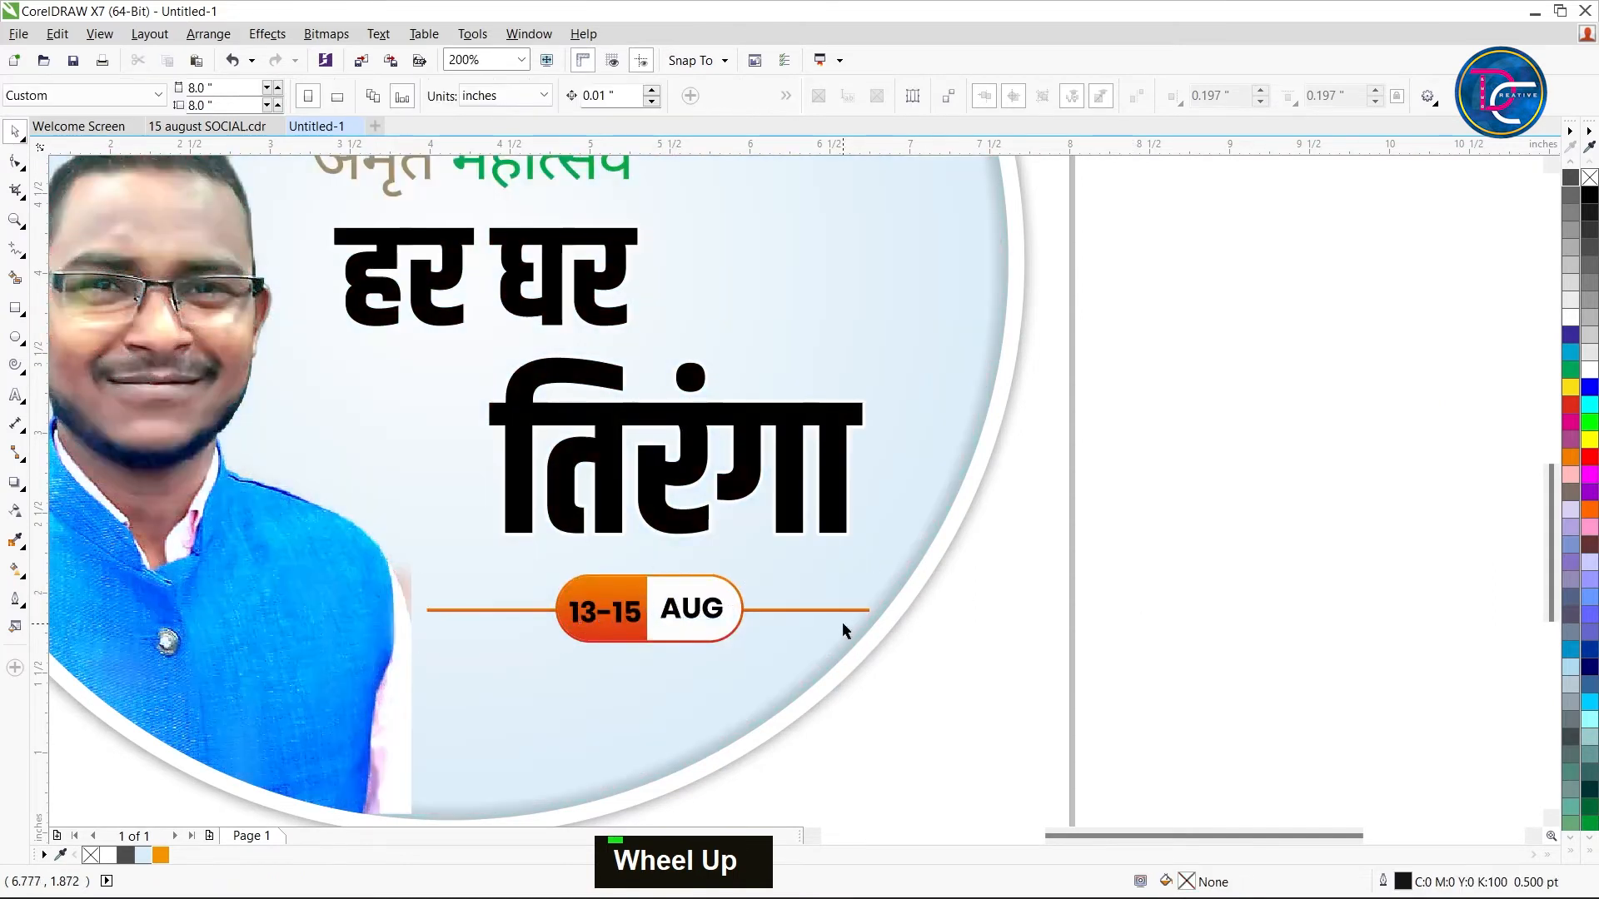
pyautogui.scroll(2, 842, 622)
pyautogui.keyDown('ctrl'); pyautogui.click(398, 598); pyautogui.keyUp('ctrl')
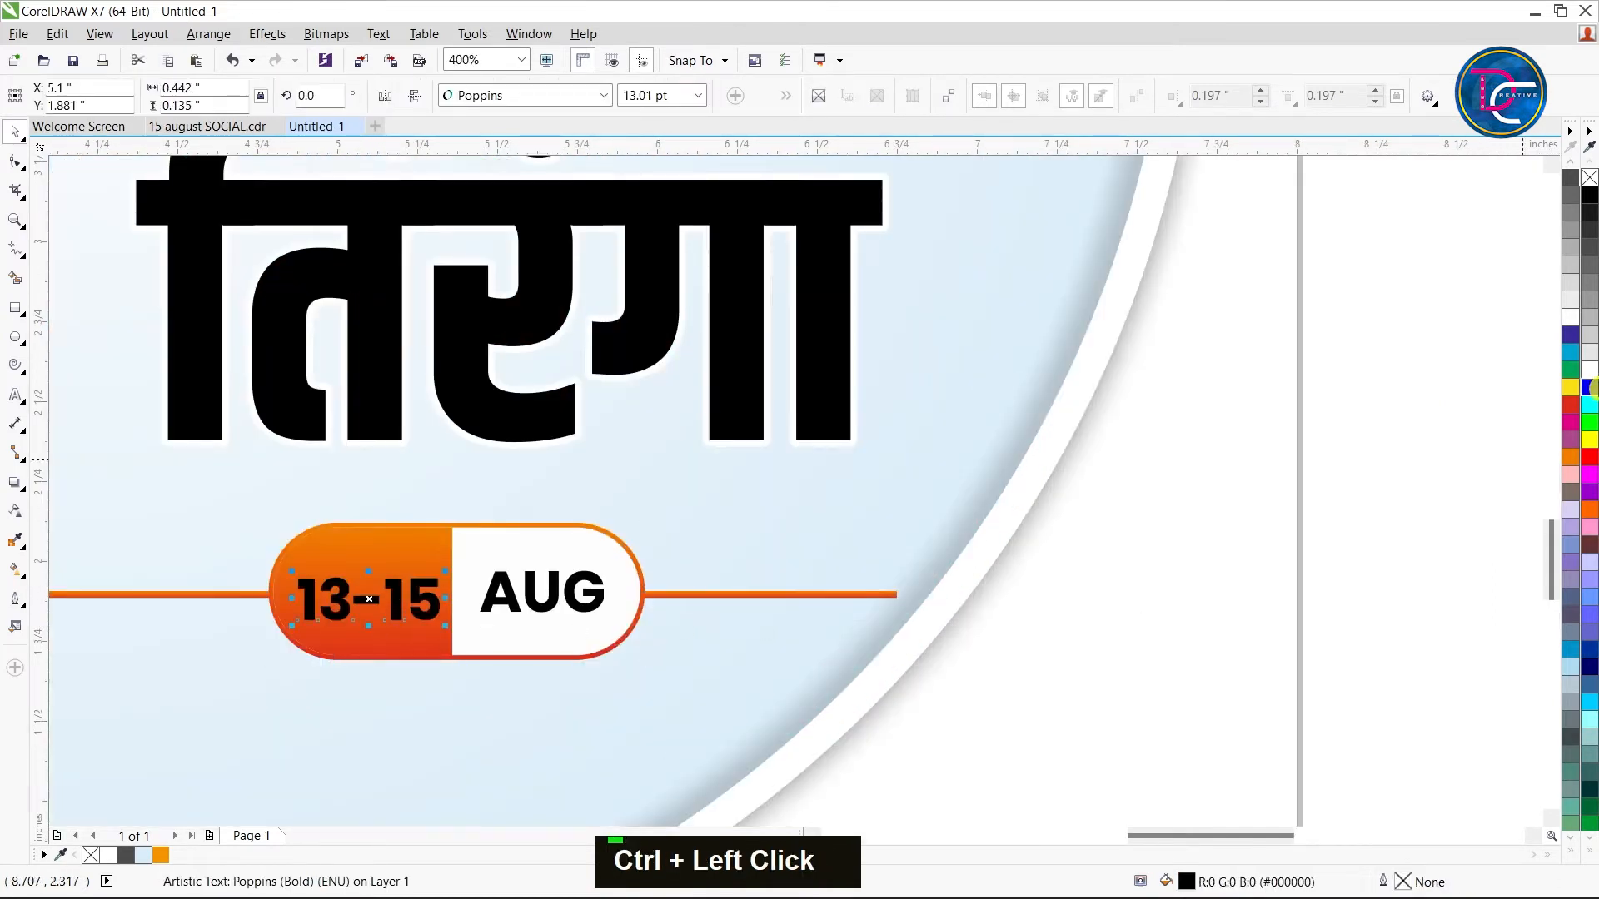
pyautogui.click(1570, 317)
pyautogui.doubleClick(771, 556)
# Sample the dark green swatch (#247652) and recolour the AUG text in the date badge with it
pyautogui.click(553, 607)
pyautogui.scroll(-4, 854, 402)
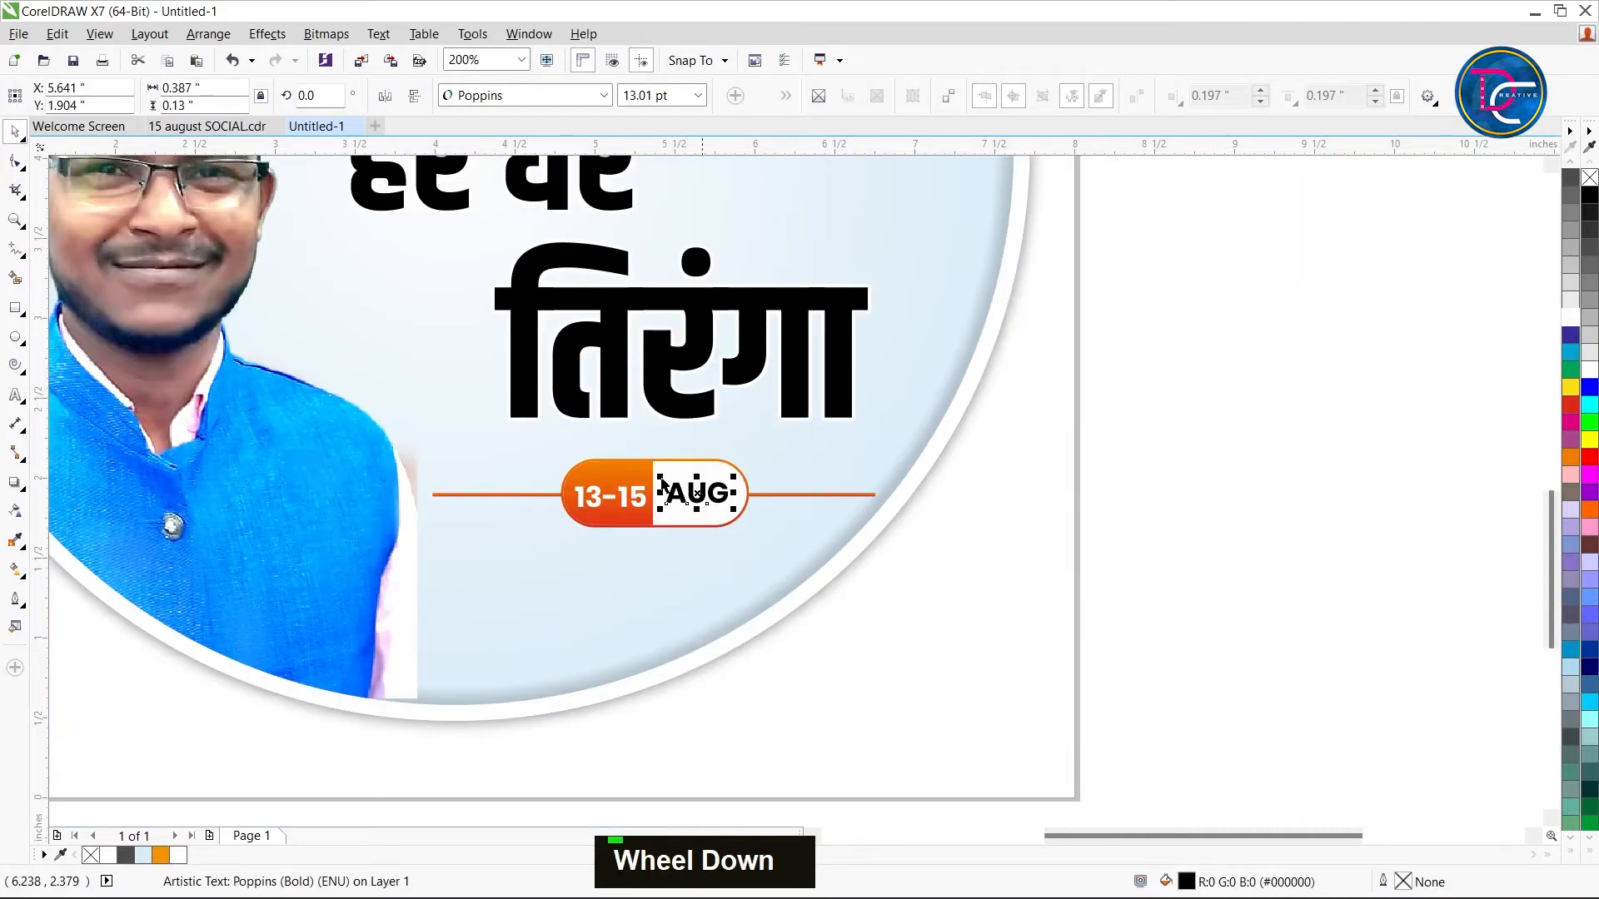
pyautogui.click(60, 855)
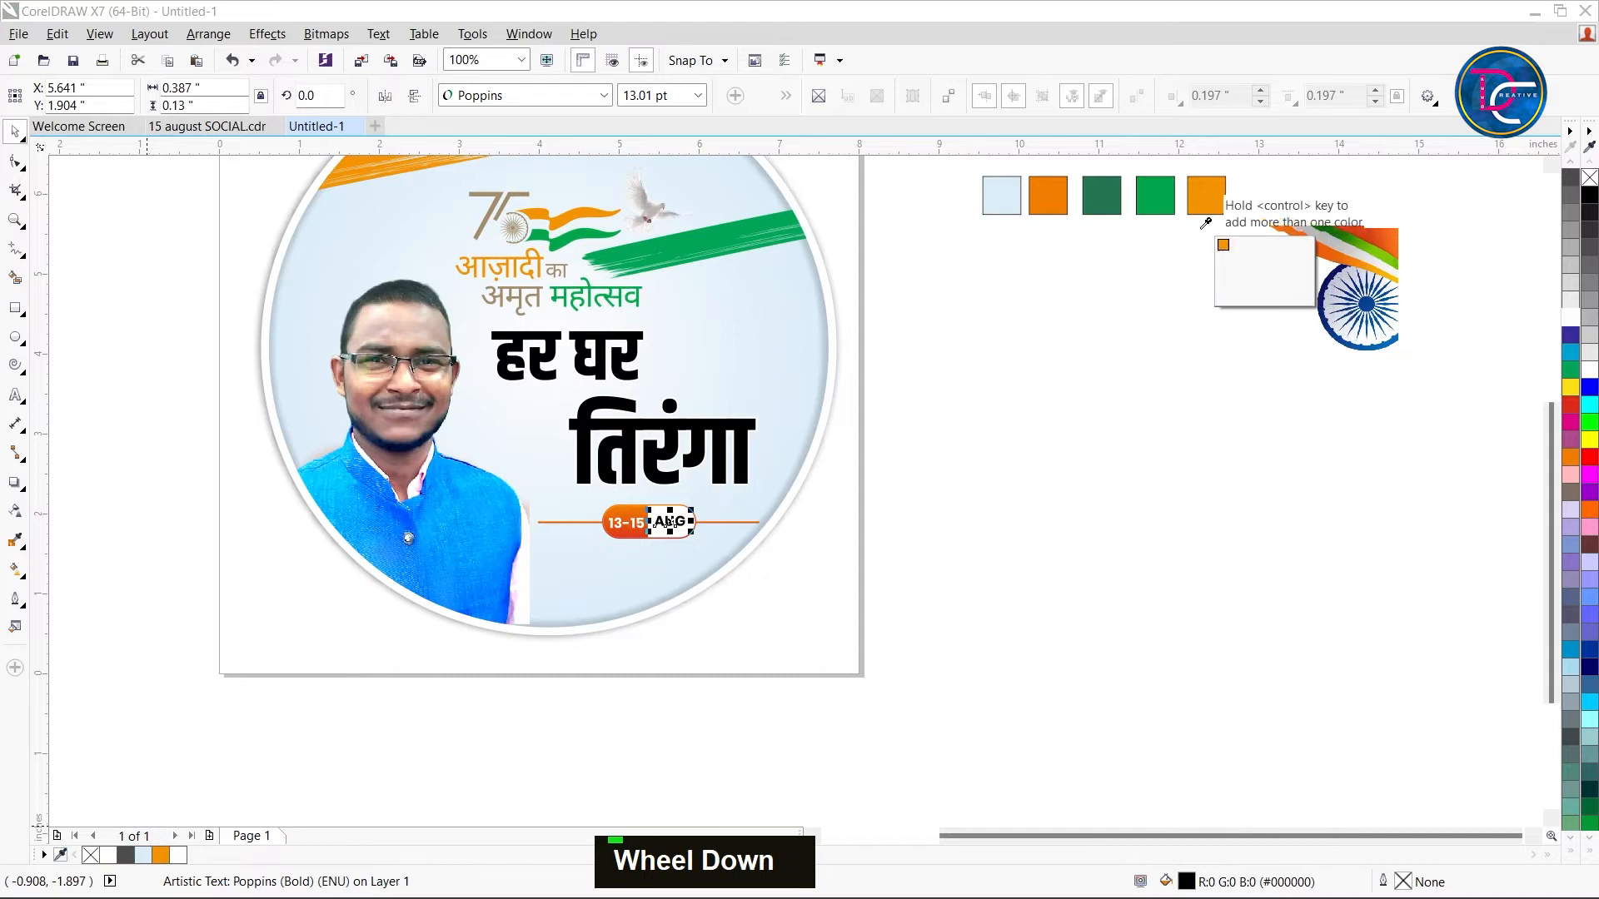
pyautogui.click(1101, 196)
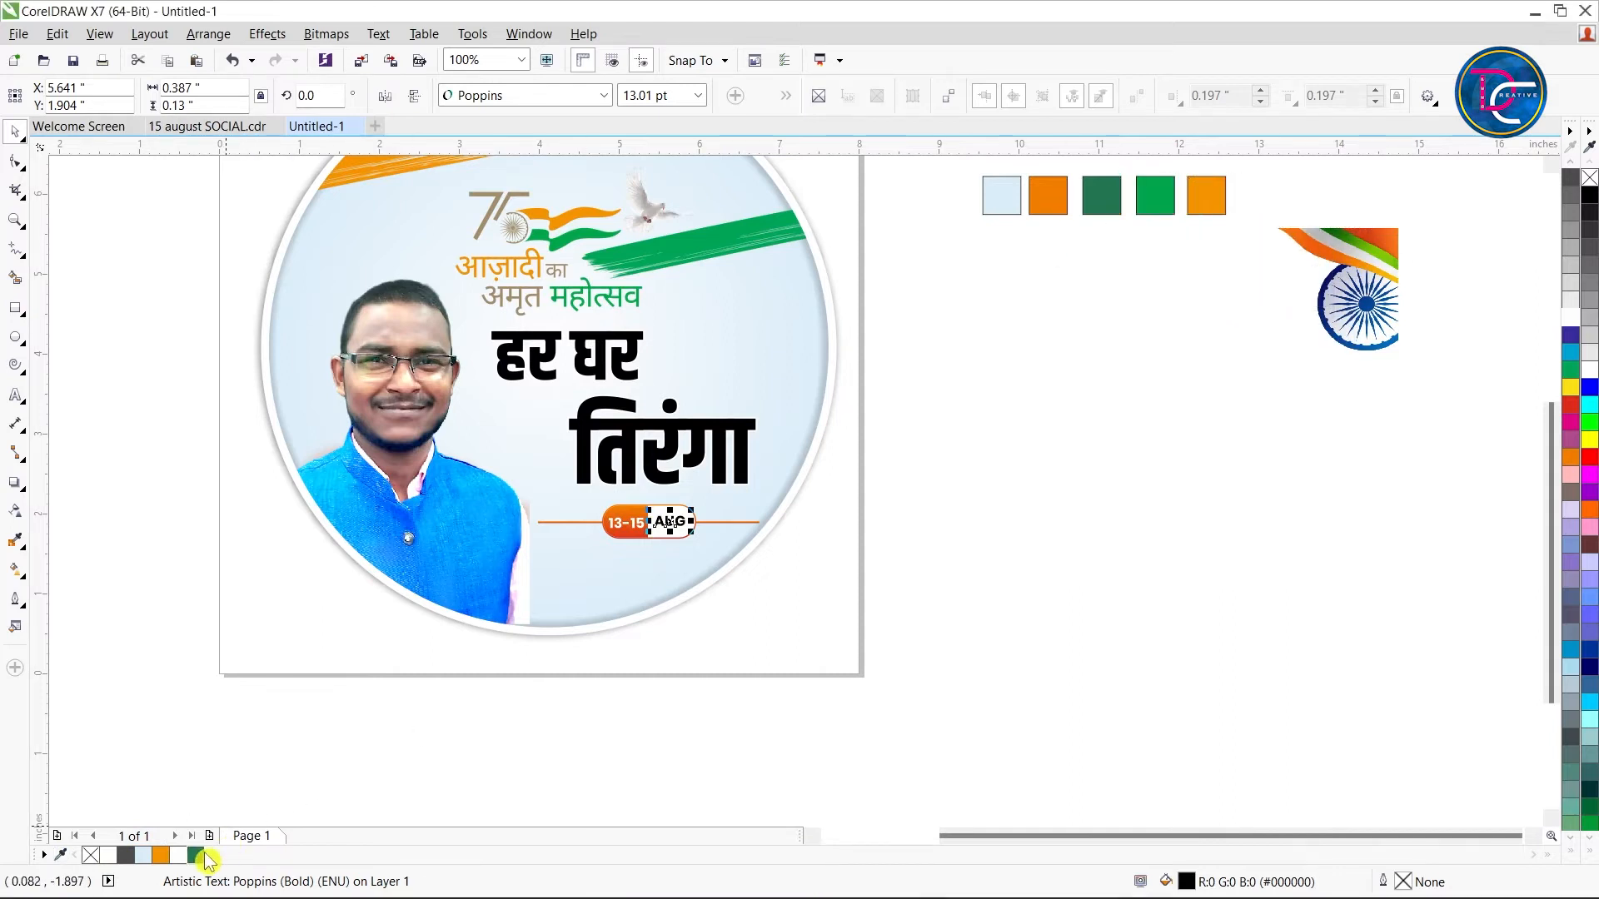
pyautogui.click(1010, 475)
pyautogui.scroll(4, 661, 539)
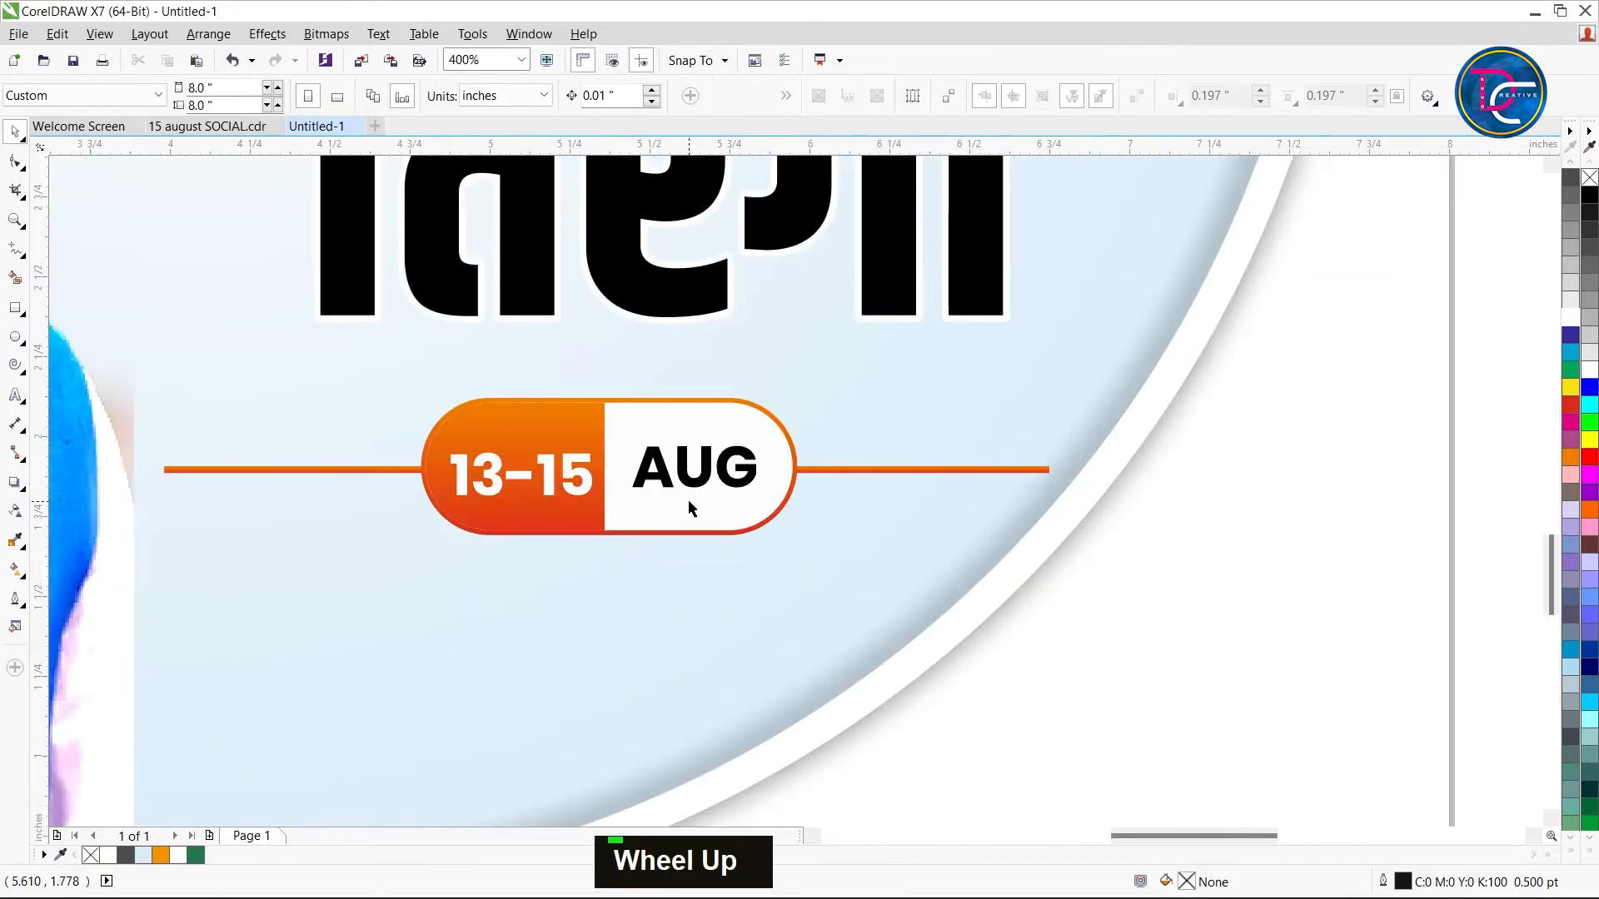
pyautogui.click(686, 491)
pyautogui.doubleClick(704, 495)
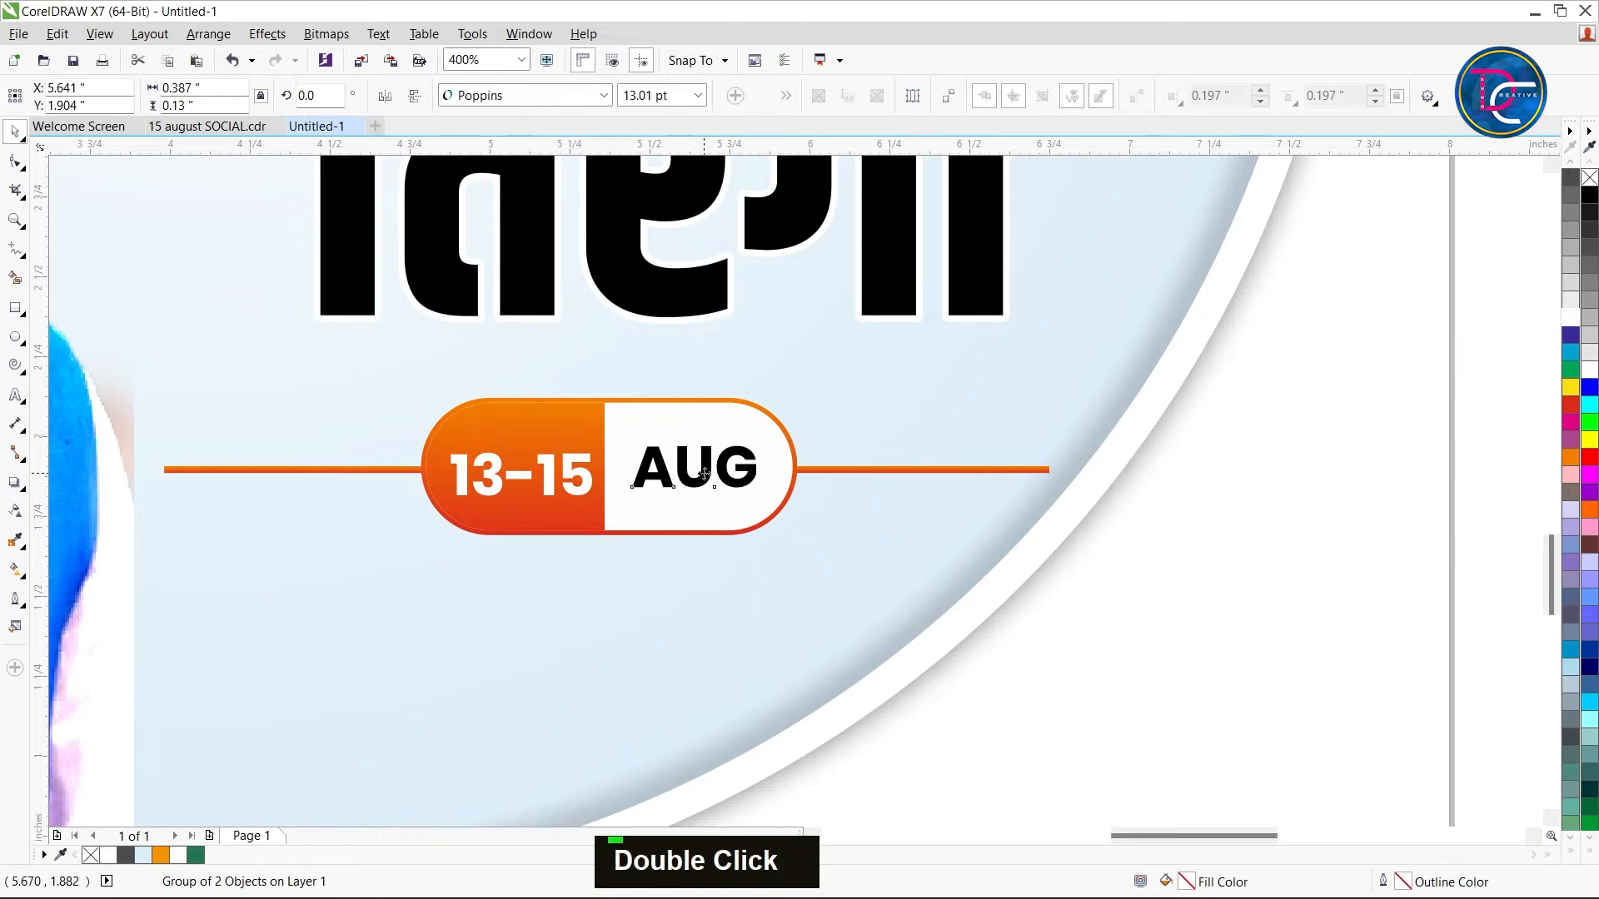
pyautogui.click(195, 855)
pyautogui.scroll(-6, 761, 546)
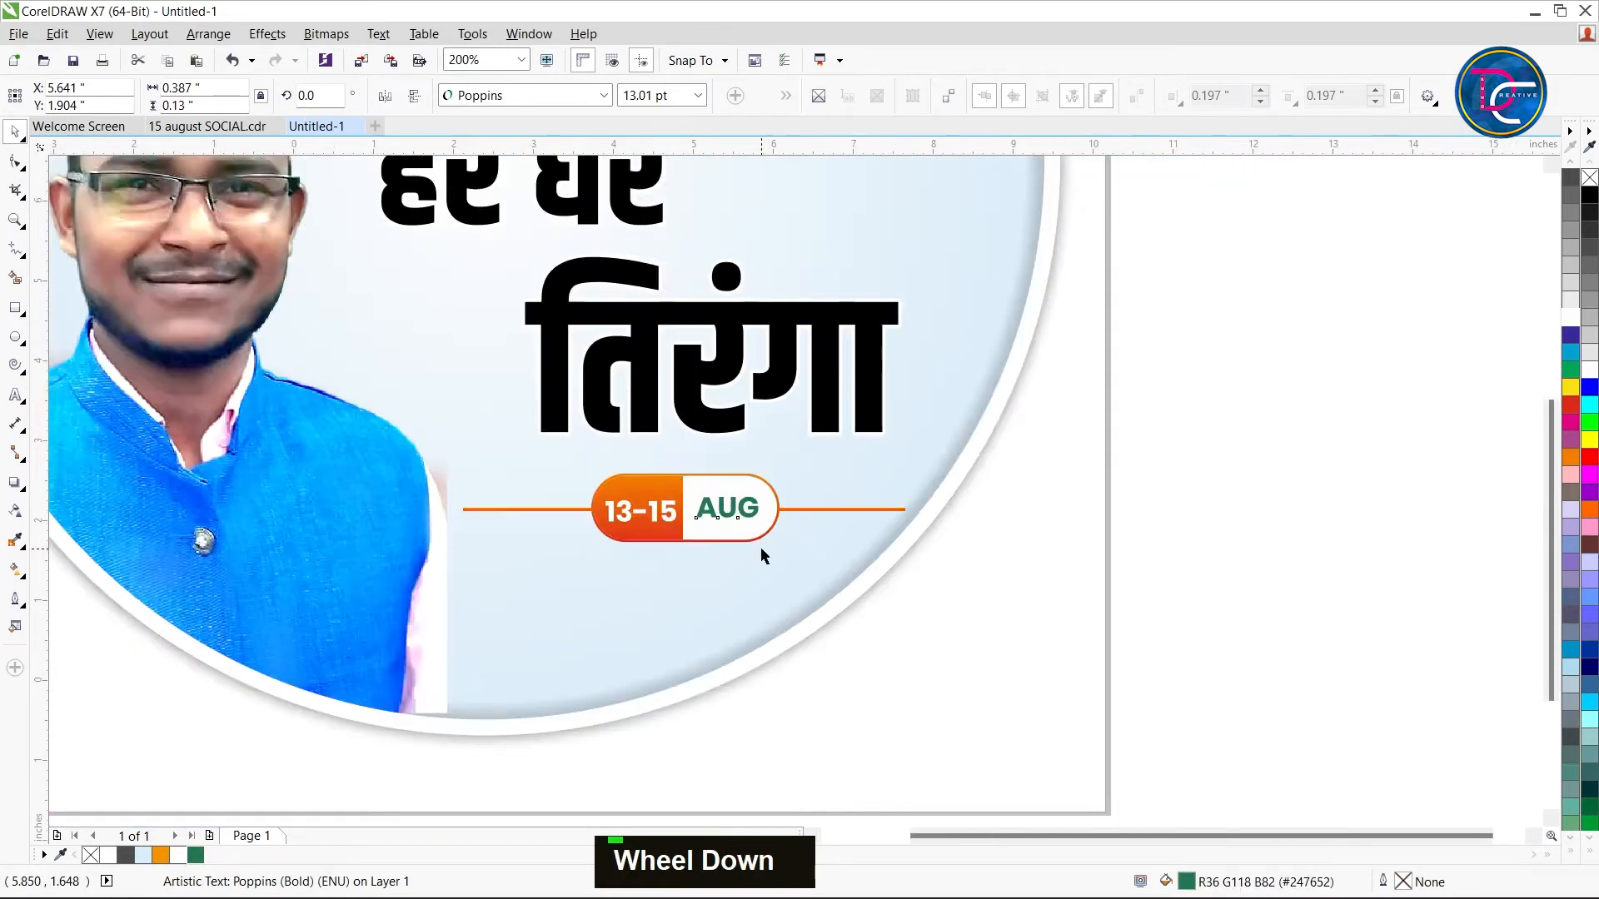
pyautogui.press('z')
pyautogui.moveTo(555, 257); pyautogui.dragTo(885, 581)
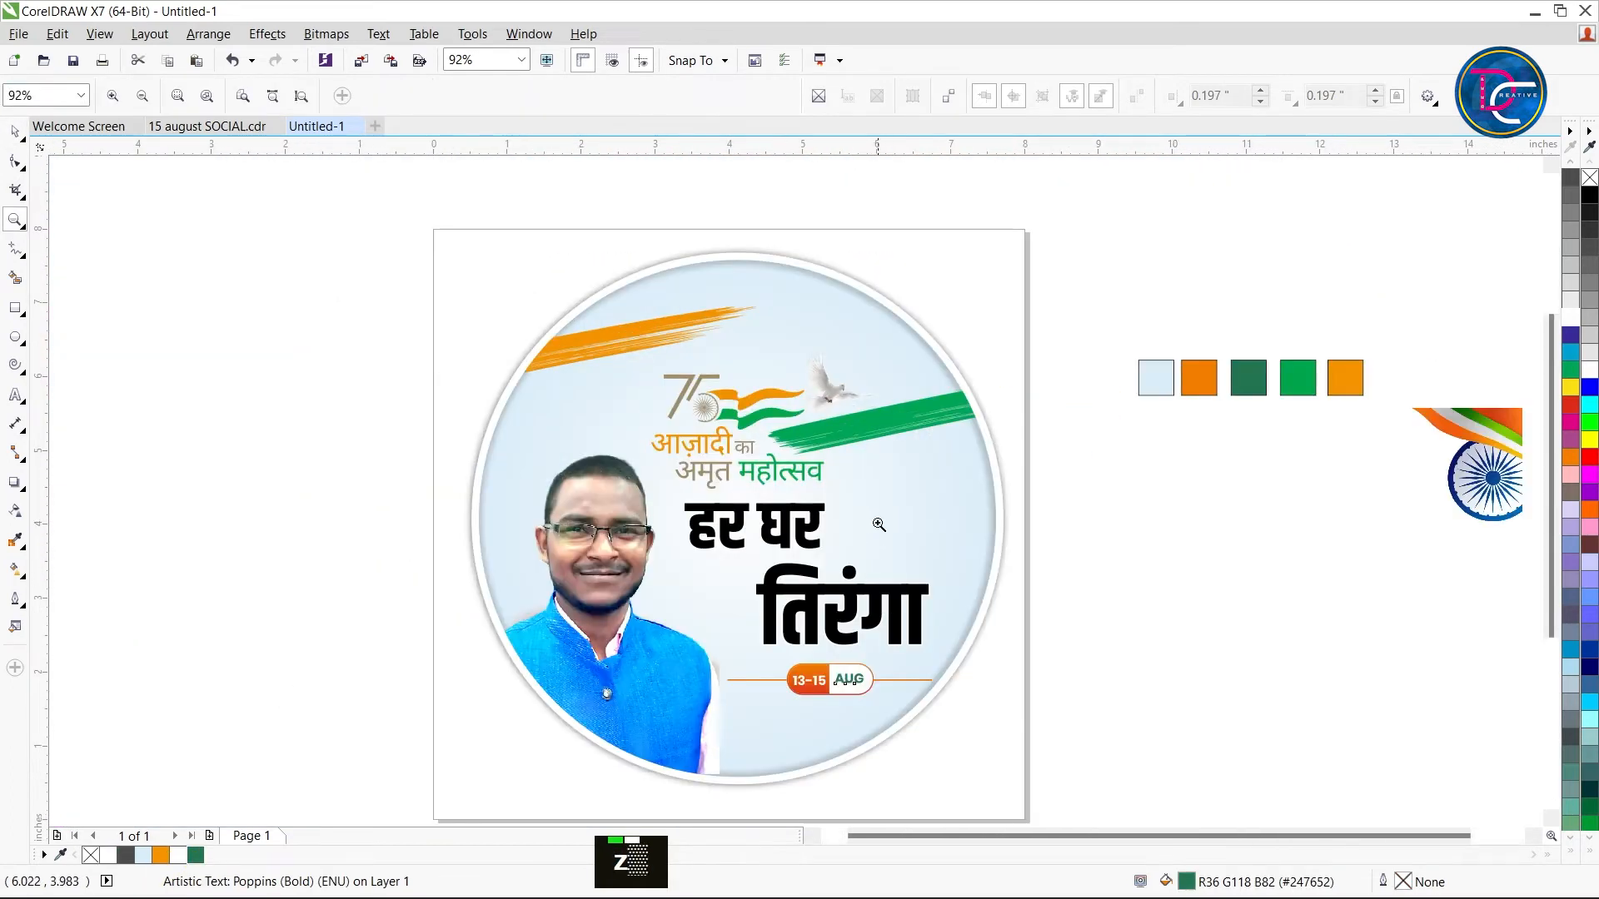
# Move the tricolour ribbon and chakra graphic to the empty area below the colour swatches
pyautogui.hotkey('ctrl', 'space')
pyautogui.doubleClick(1522, 446)
pyautogui.moveTo(1522, 445); pyautogui.dragTo(1266, 541)
# Check the outline pen settings of the हर घर and तिरंगा headline texts together
pyautogui.click(766, 545)
pyautogui.scroll(2, 766, 545)
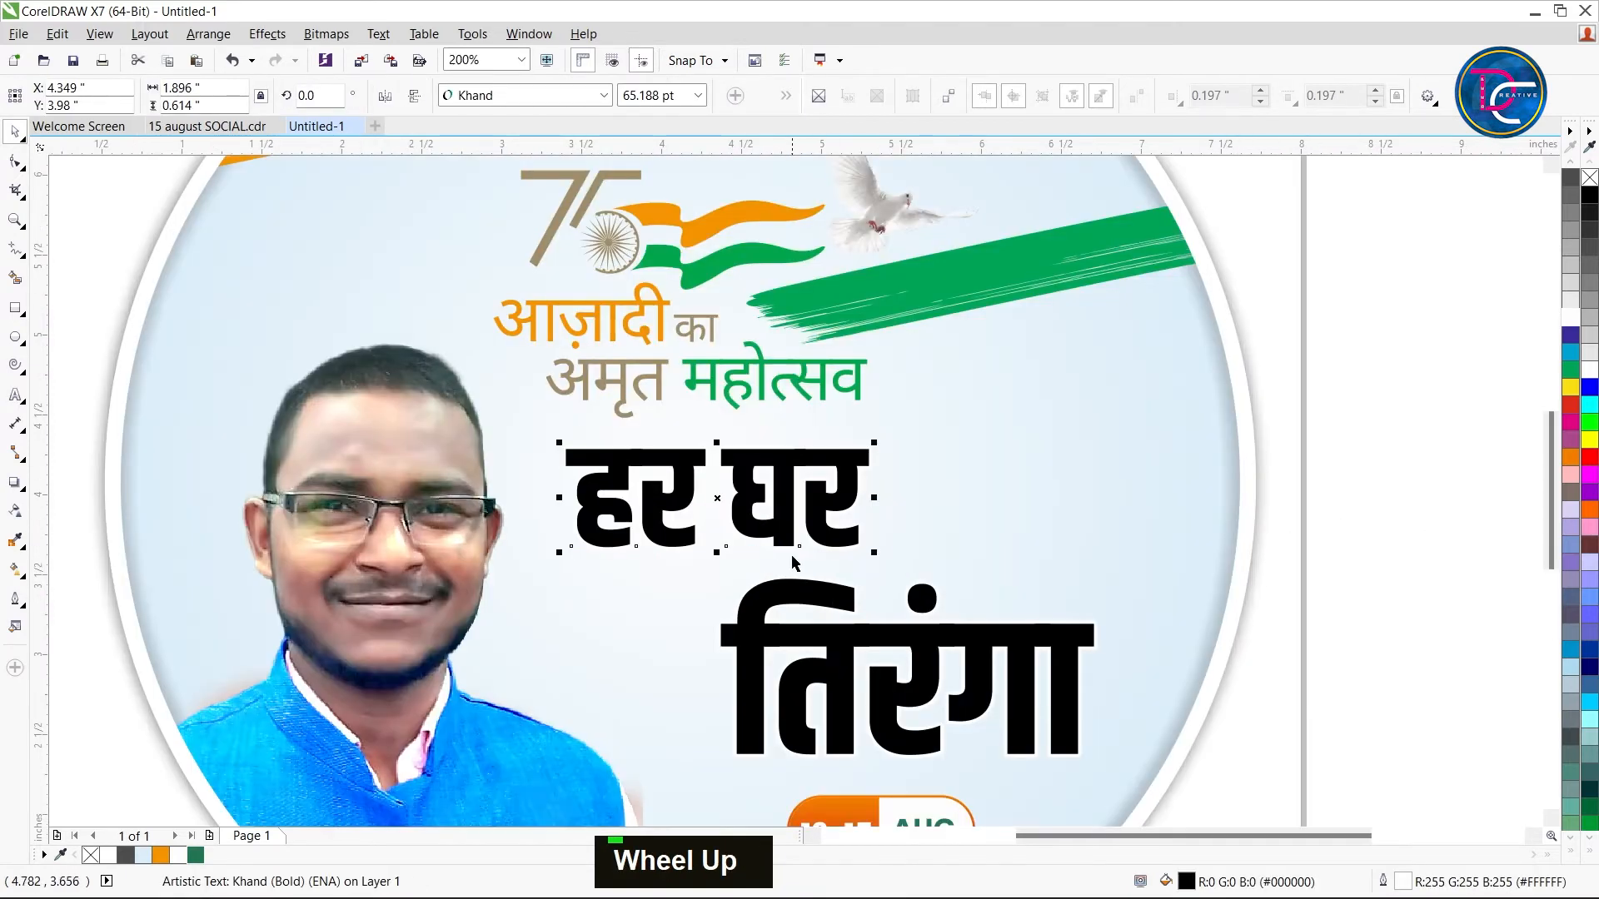
pyautogui.keyDown('shift'); pyautogui.click(791, 572); pyautogui.keyUp('shift')
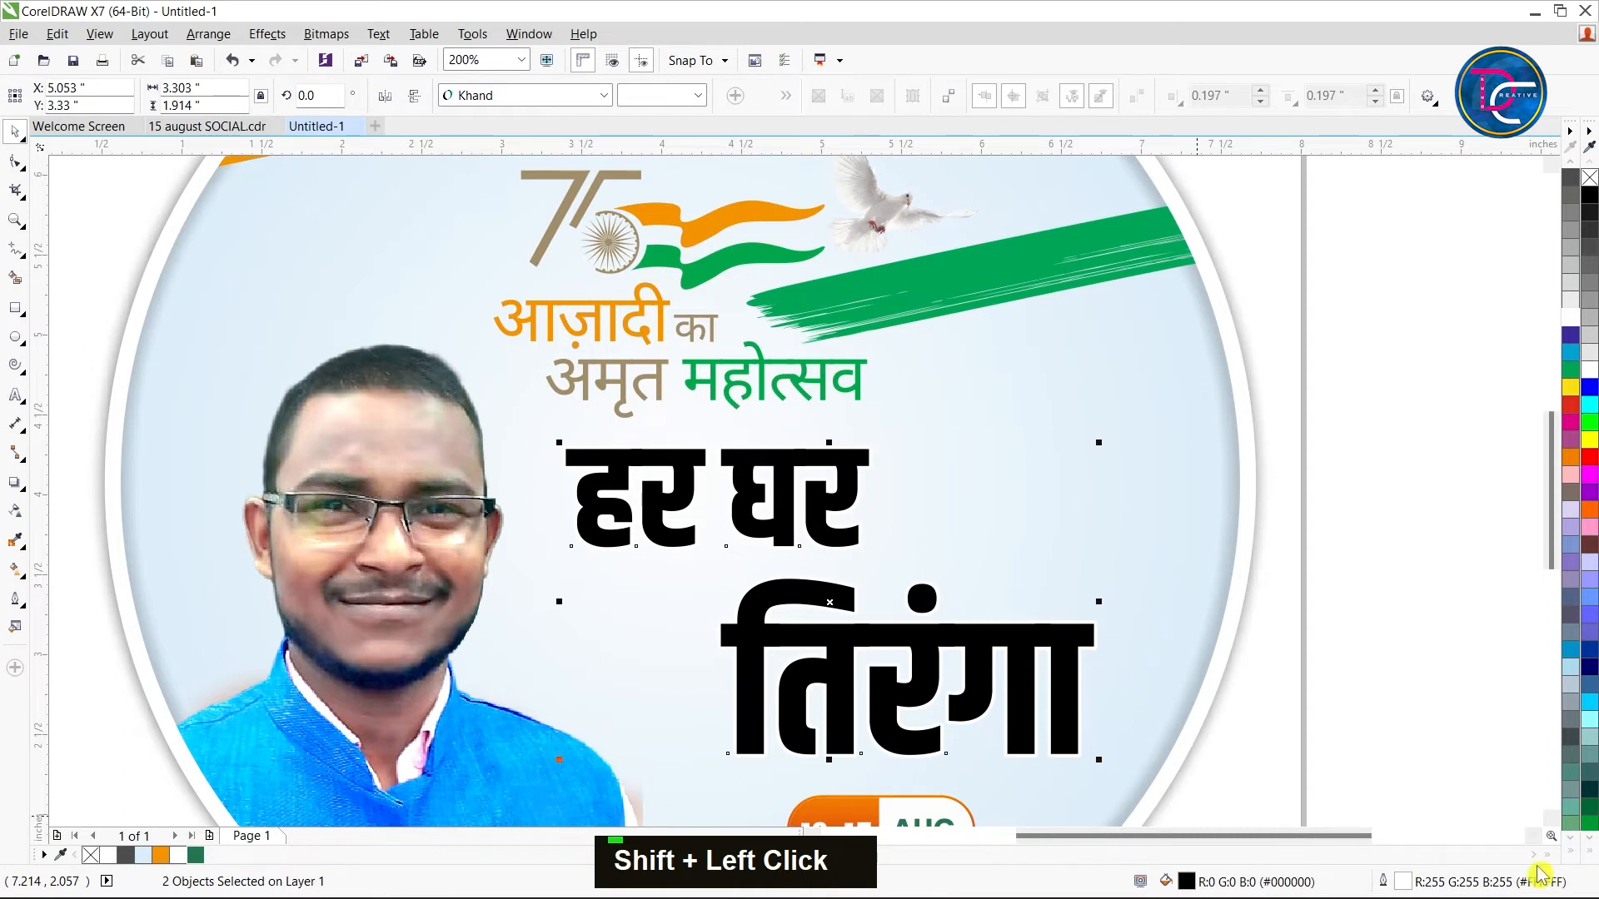
pyautogui.doubleClick(1474, 880)
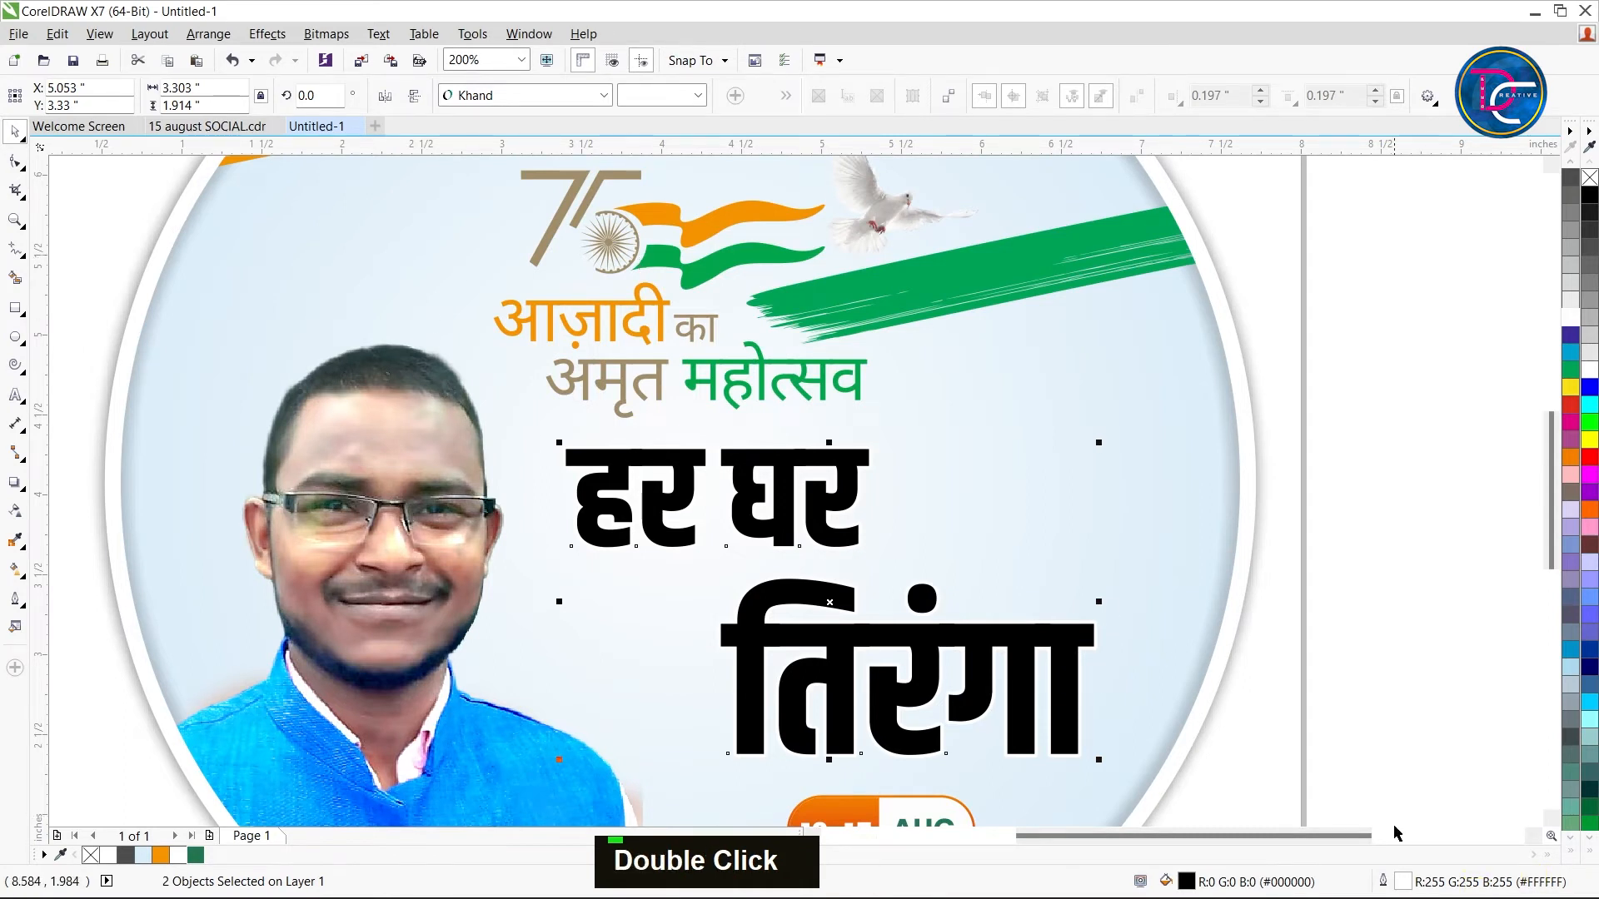
pyautogui.doubleClick(1404, 881)
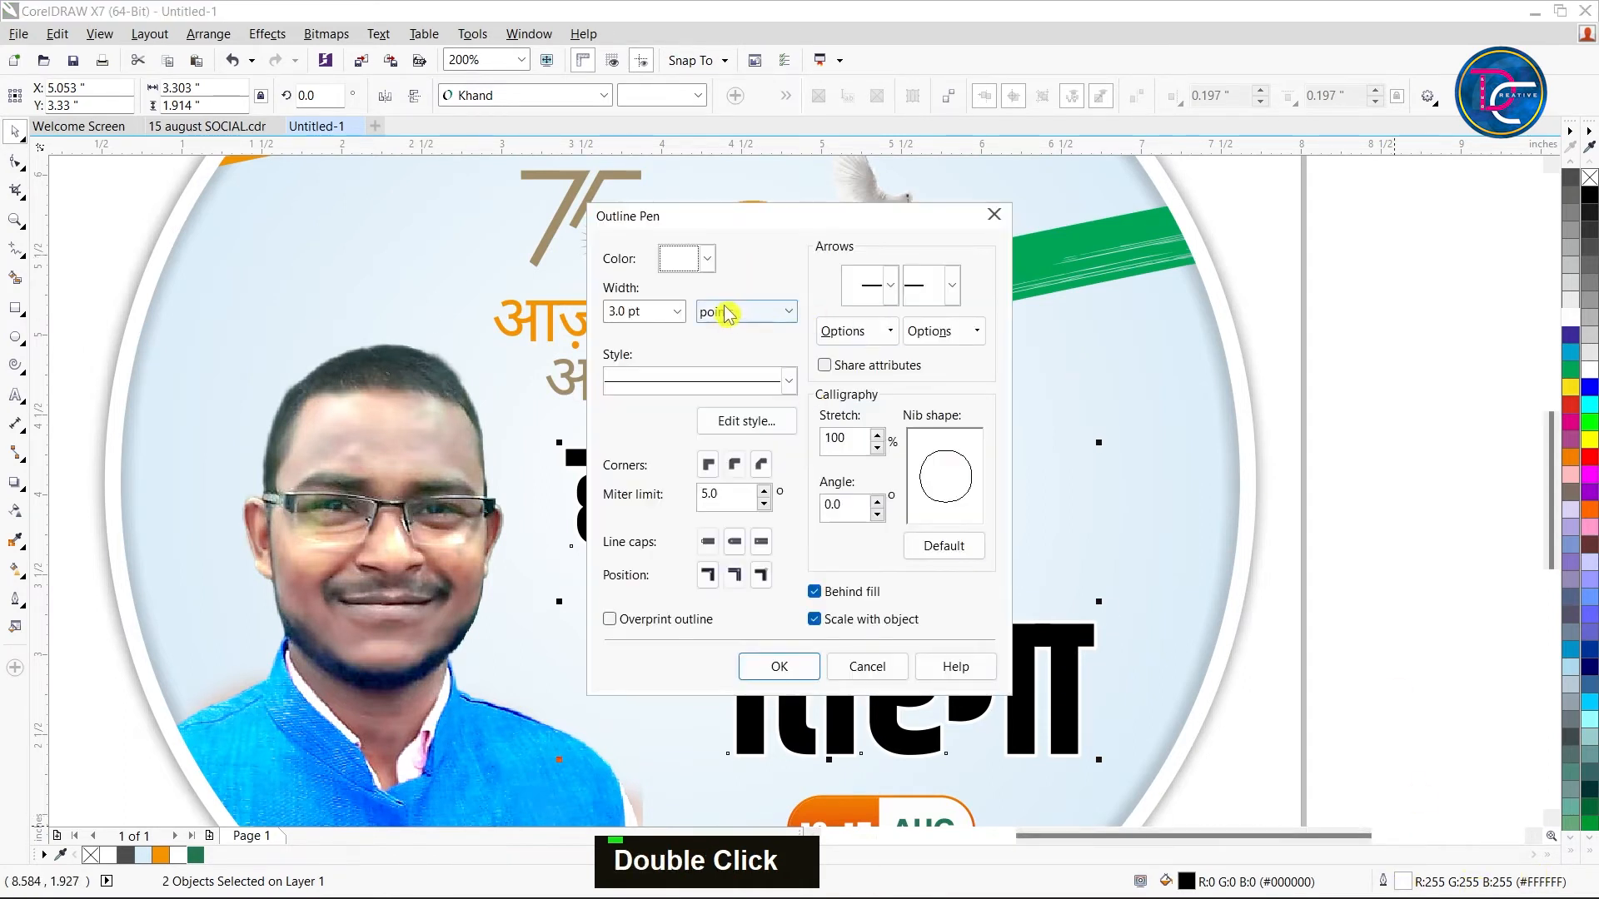
pyautogui.click(778, 666)
# Add Flat Top Right drop shadows to both headline texts and pull them close behind the letters, offset about 0.035 inches
pyautogui.click(20, 483)
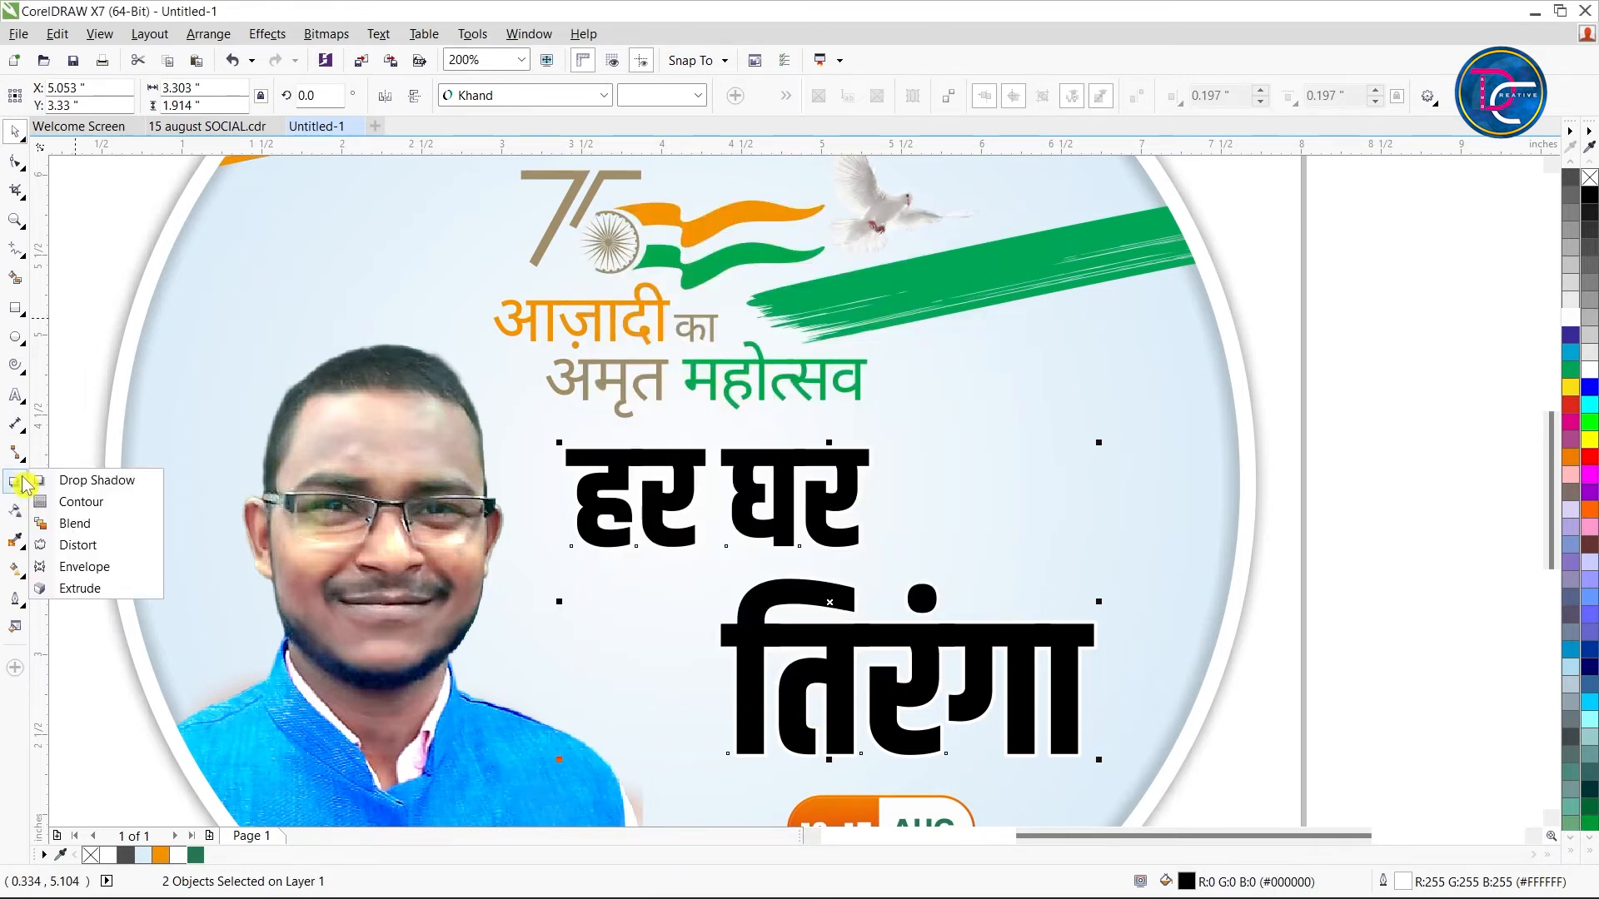
pyautogui.click(75, 480)
pyautogui.click(33, 97)
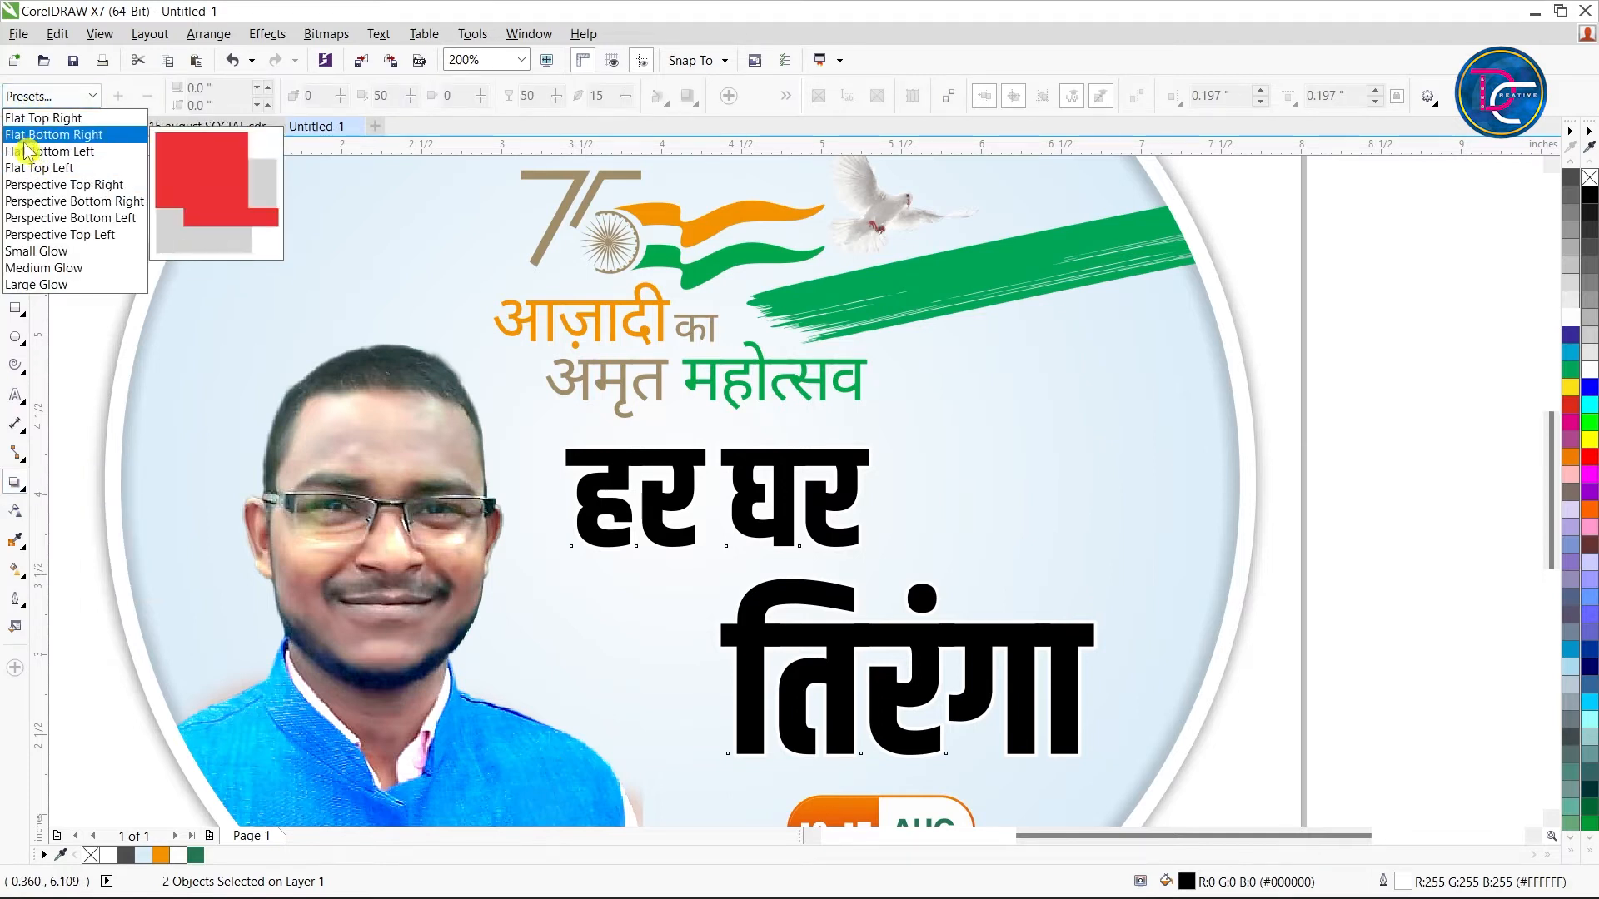
pyautogui.click(30, 119)
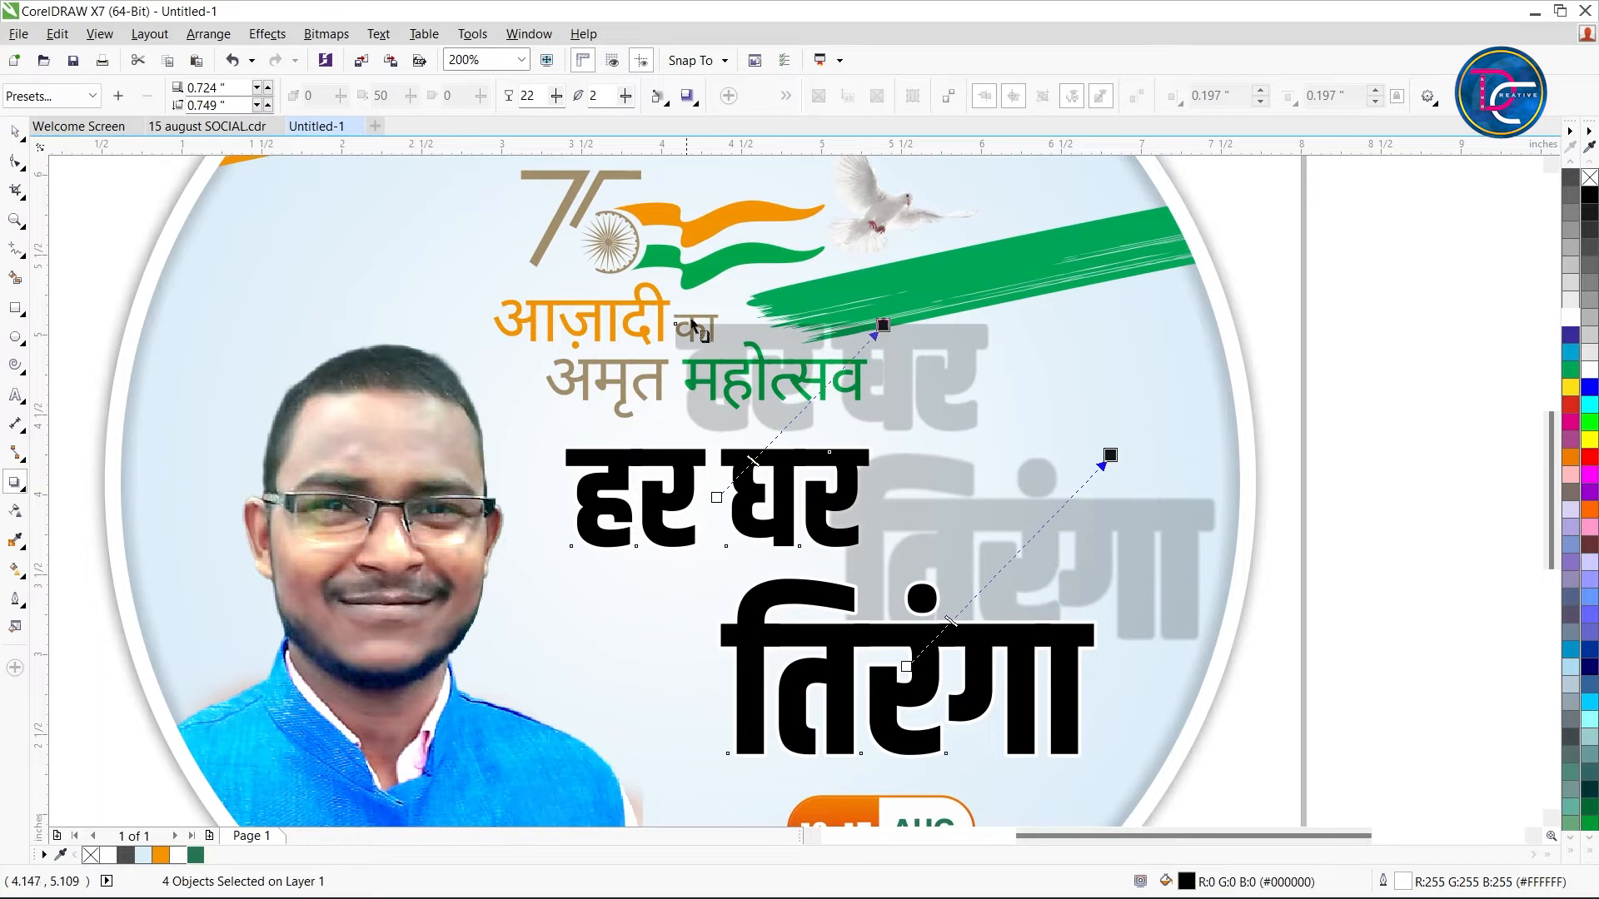
pyautogui.moveTo(884, 325); pyautogui.dragTo(787, 442)
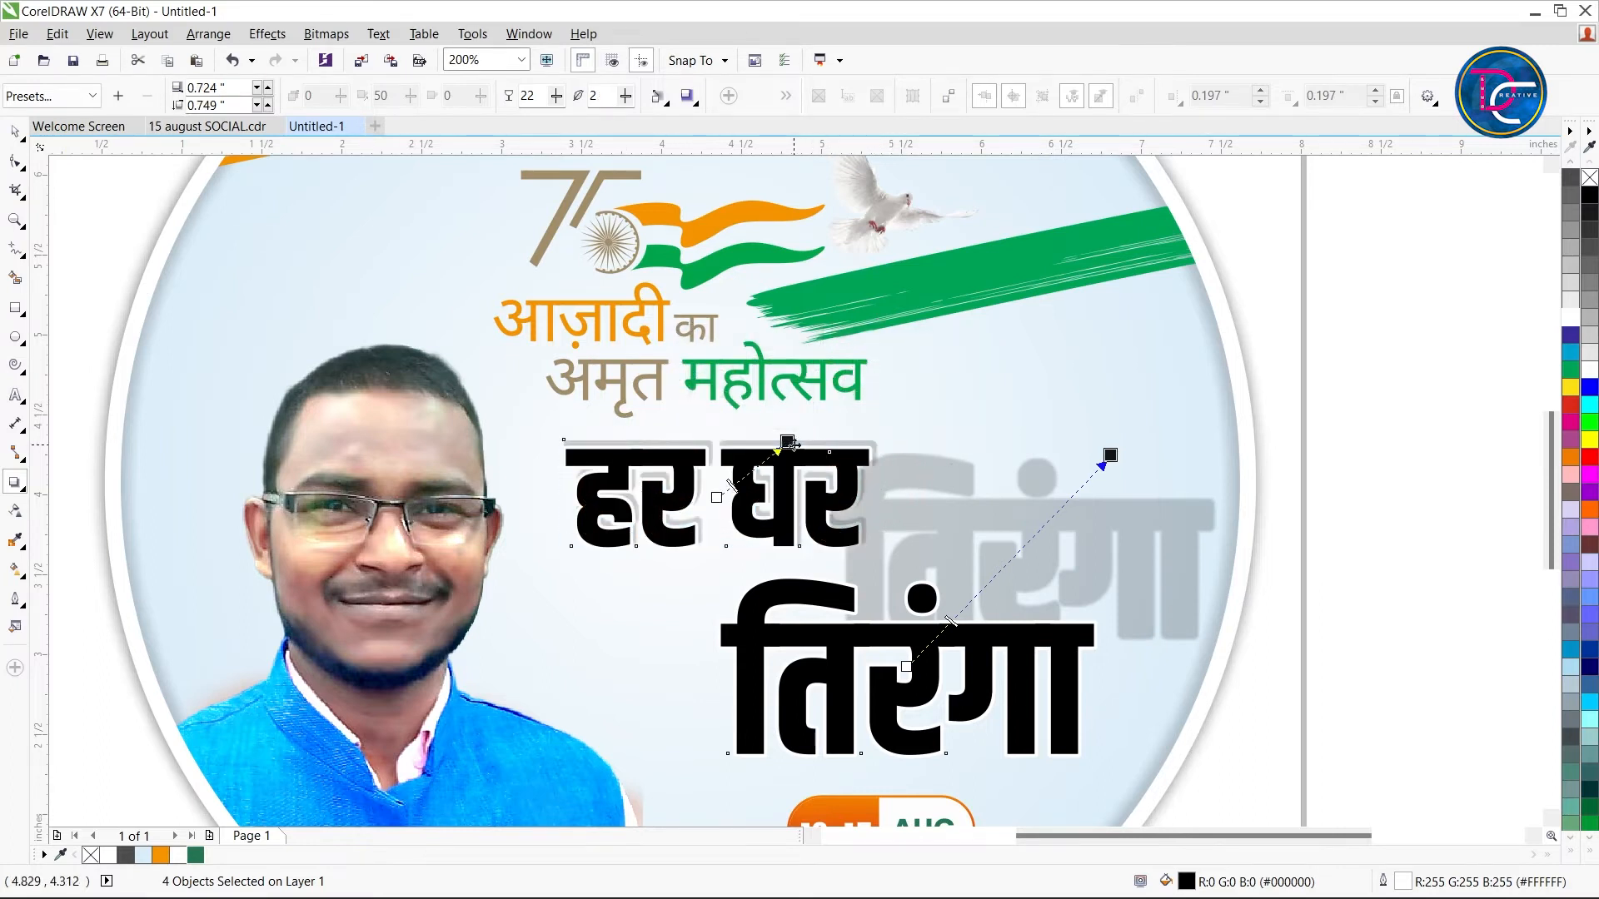
pyautogui.moveTo(1111, 454); pyautogui.dragTo(1002, 569)
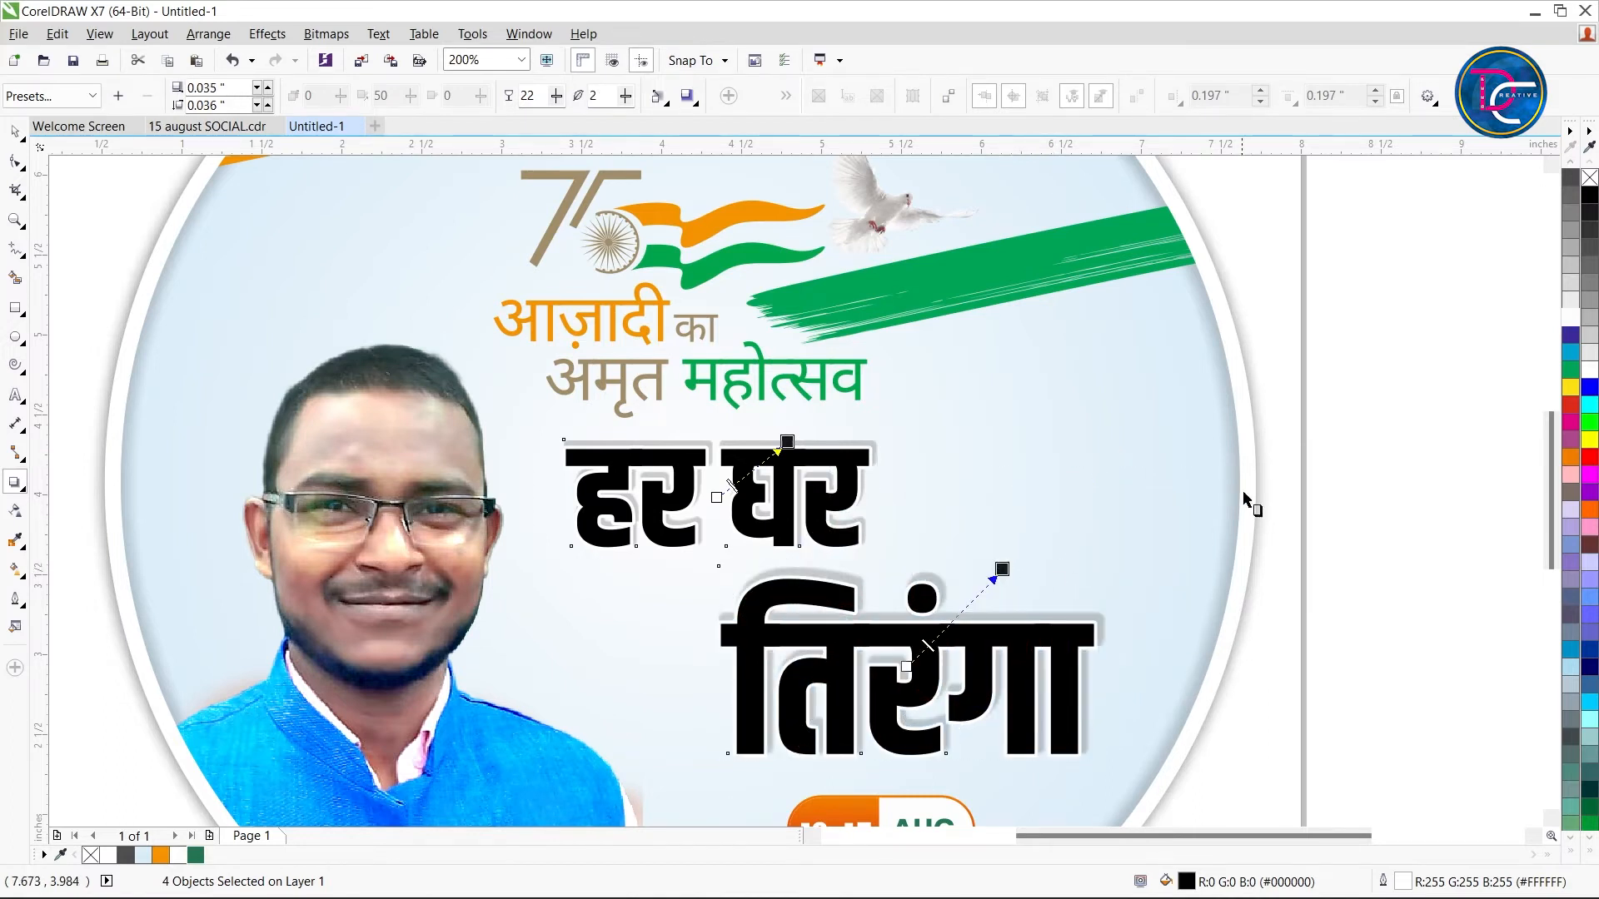
# Apply a vertical linear gradient to हर घर and set both of its end colours to the golden orange
pyautogui.scroll(-1, 1255, 505)
pyautogui.hotkey('ctrl', 'space')
pyautogui.scroll(1, 1241, 583)
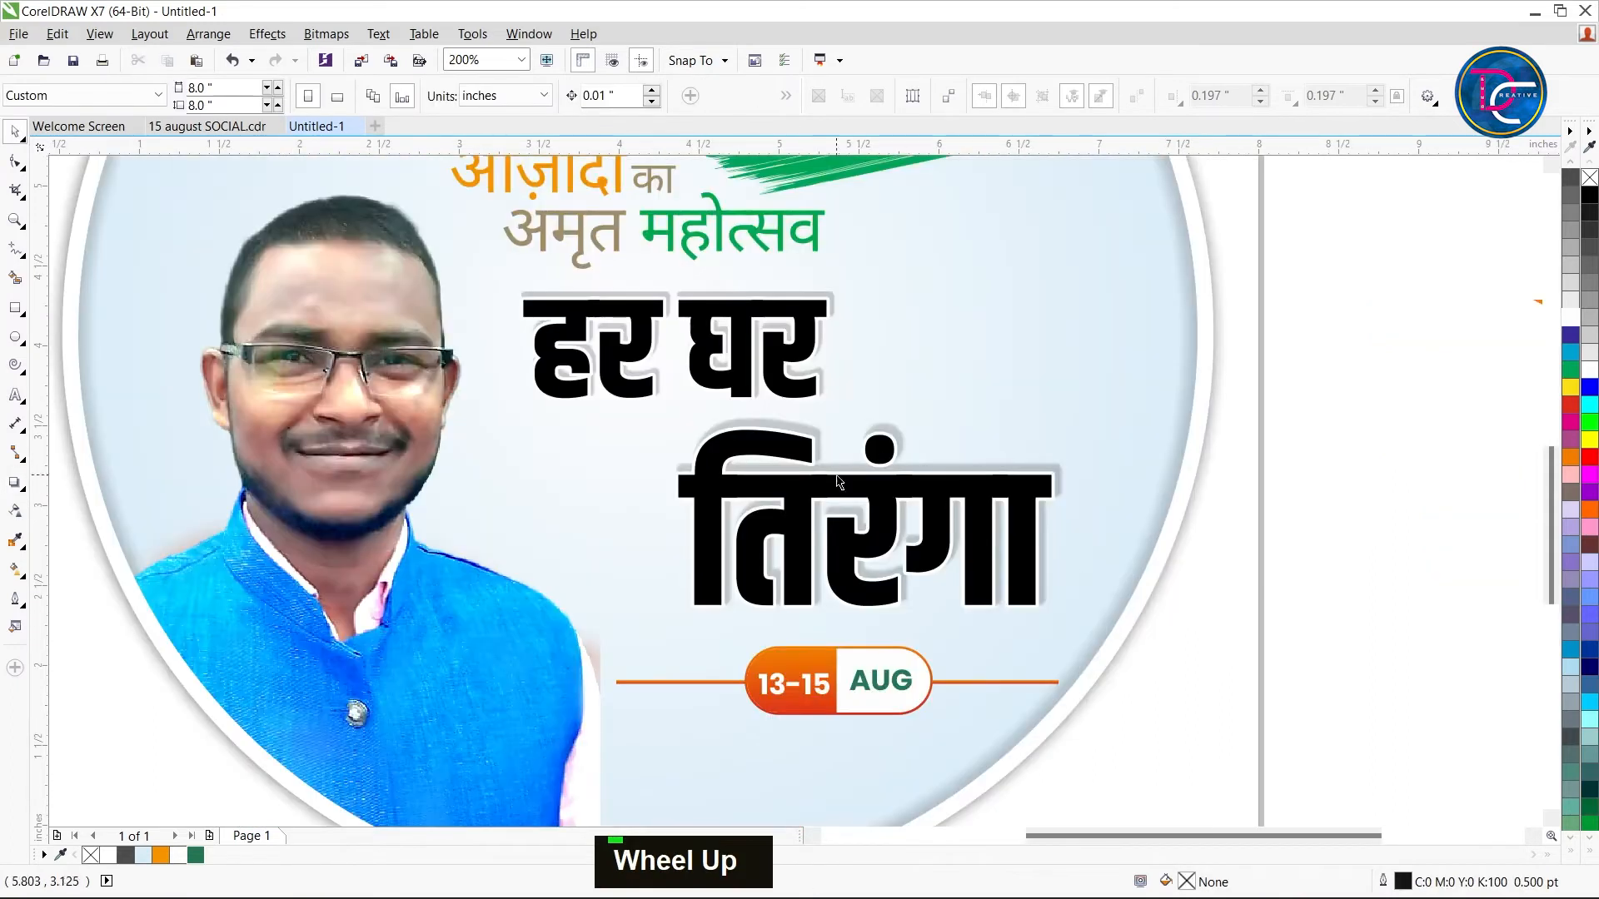
pyautogui.click(729, 341)
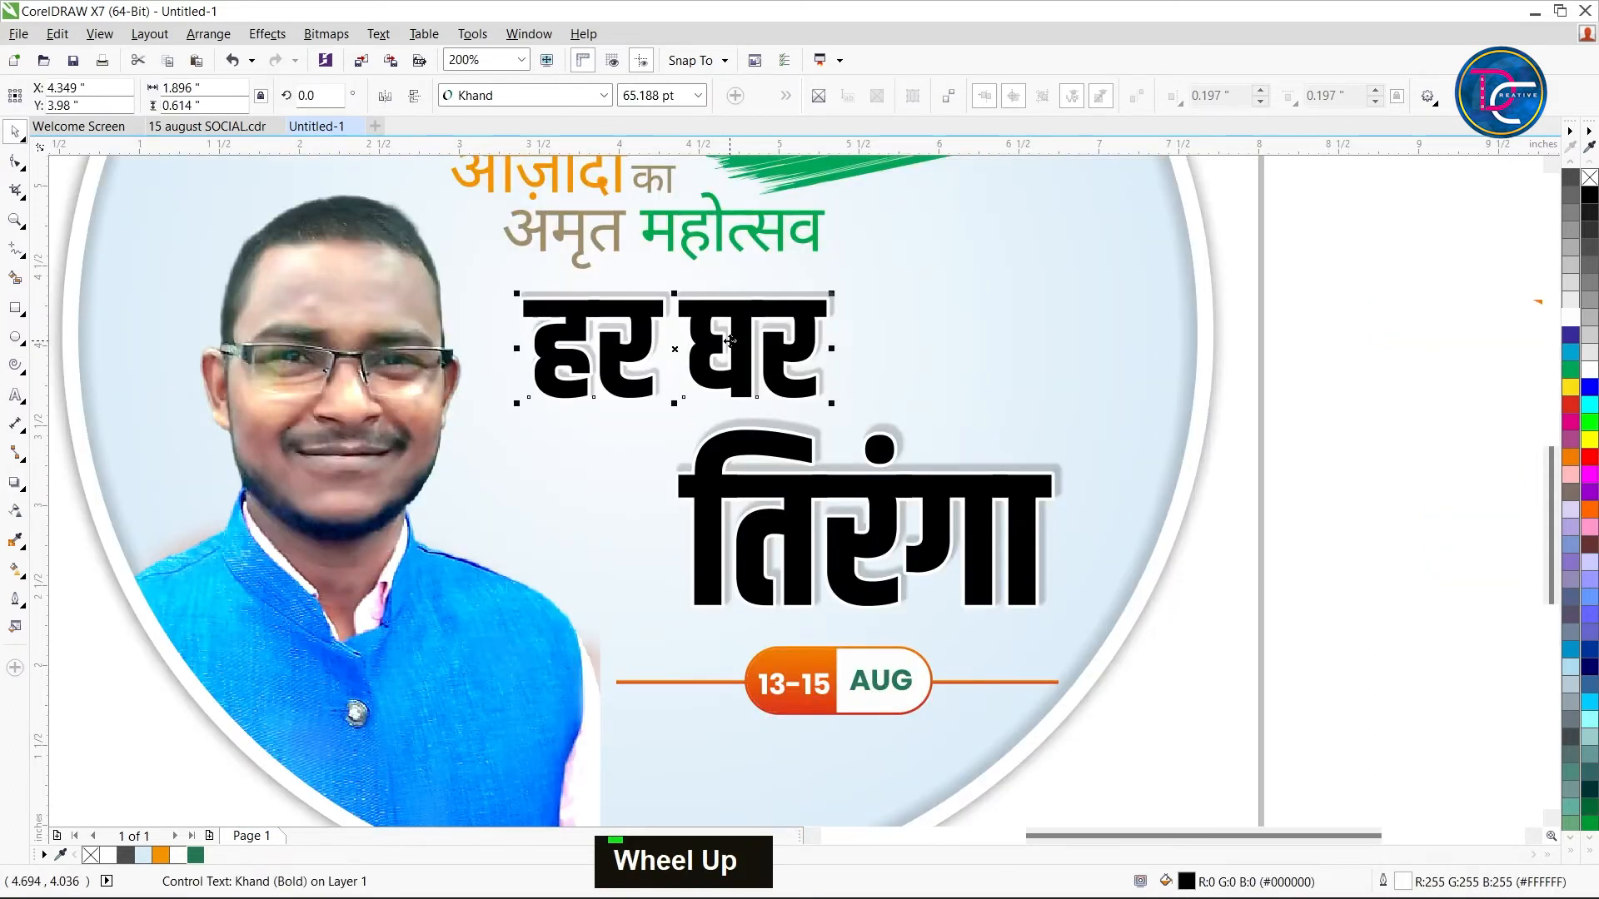
pyautogui.press('g')
pyautogui.moveTo(744, 393); pyautogui.dragTo(738, 391)
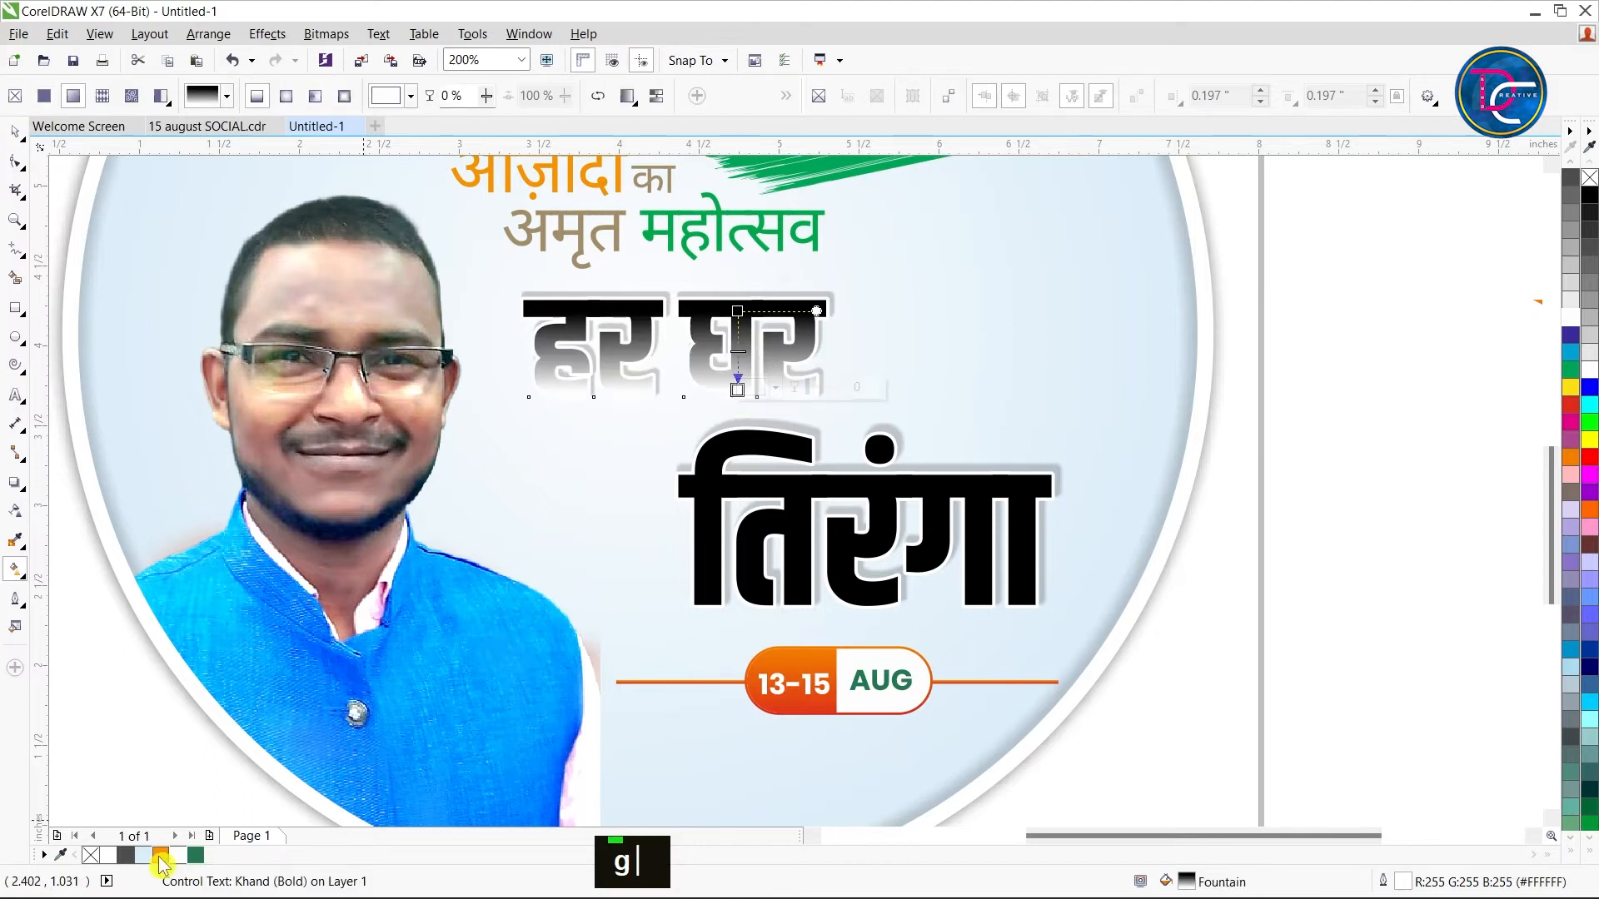
pyautogui.click(160, 855)
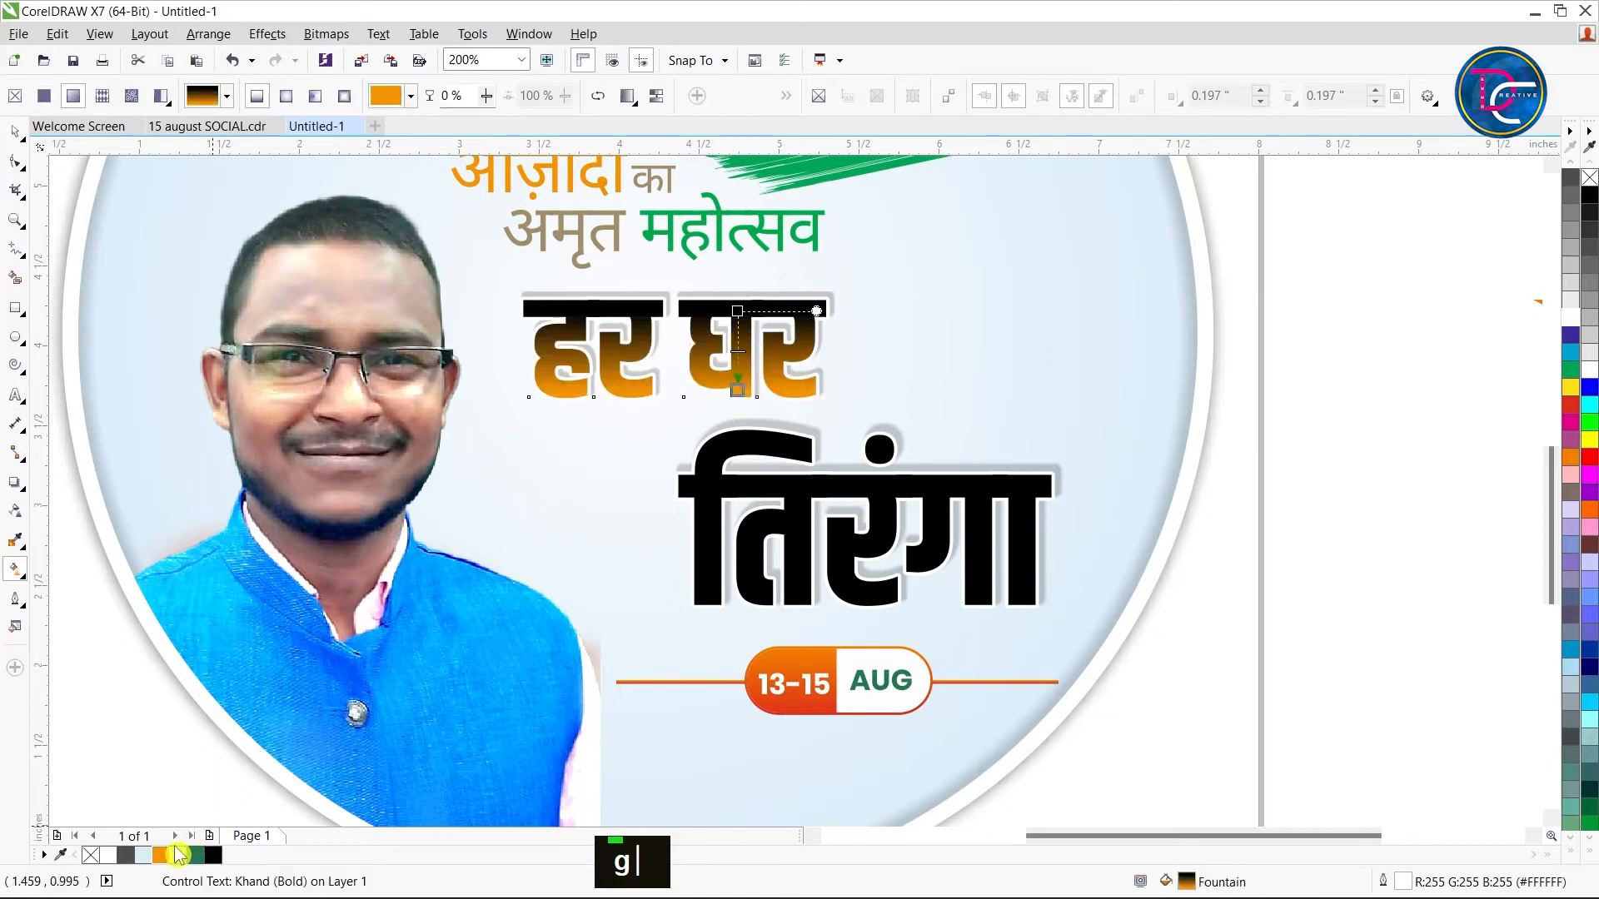
pyautogui.click(736, 311)
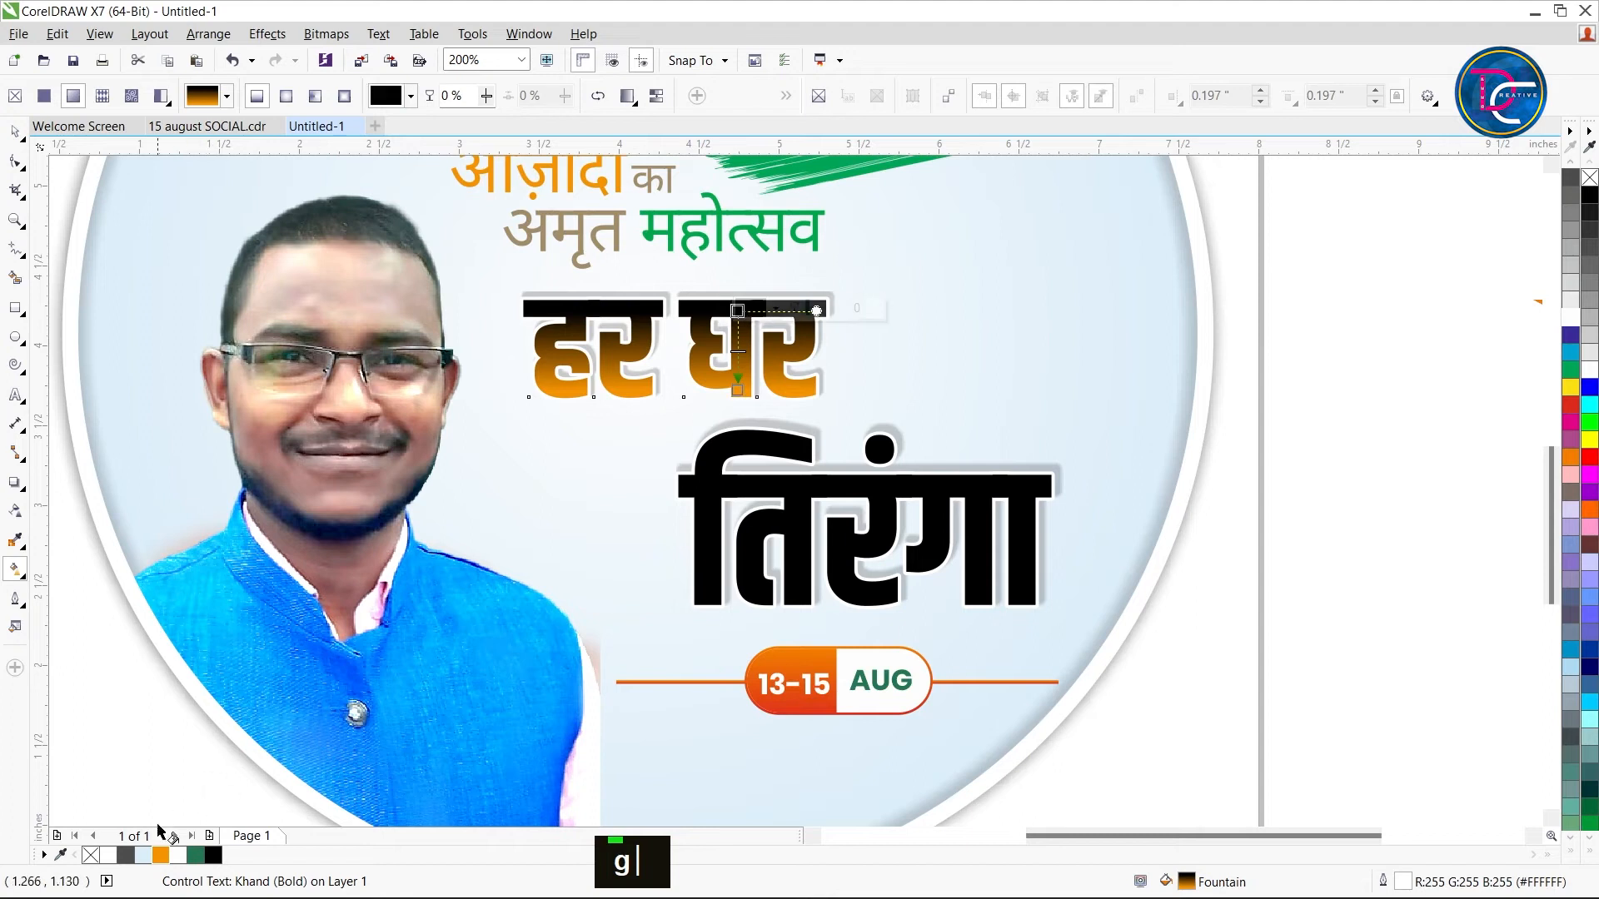
pyautogui.click(160, 856)
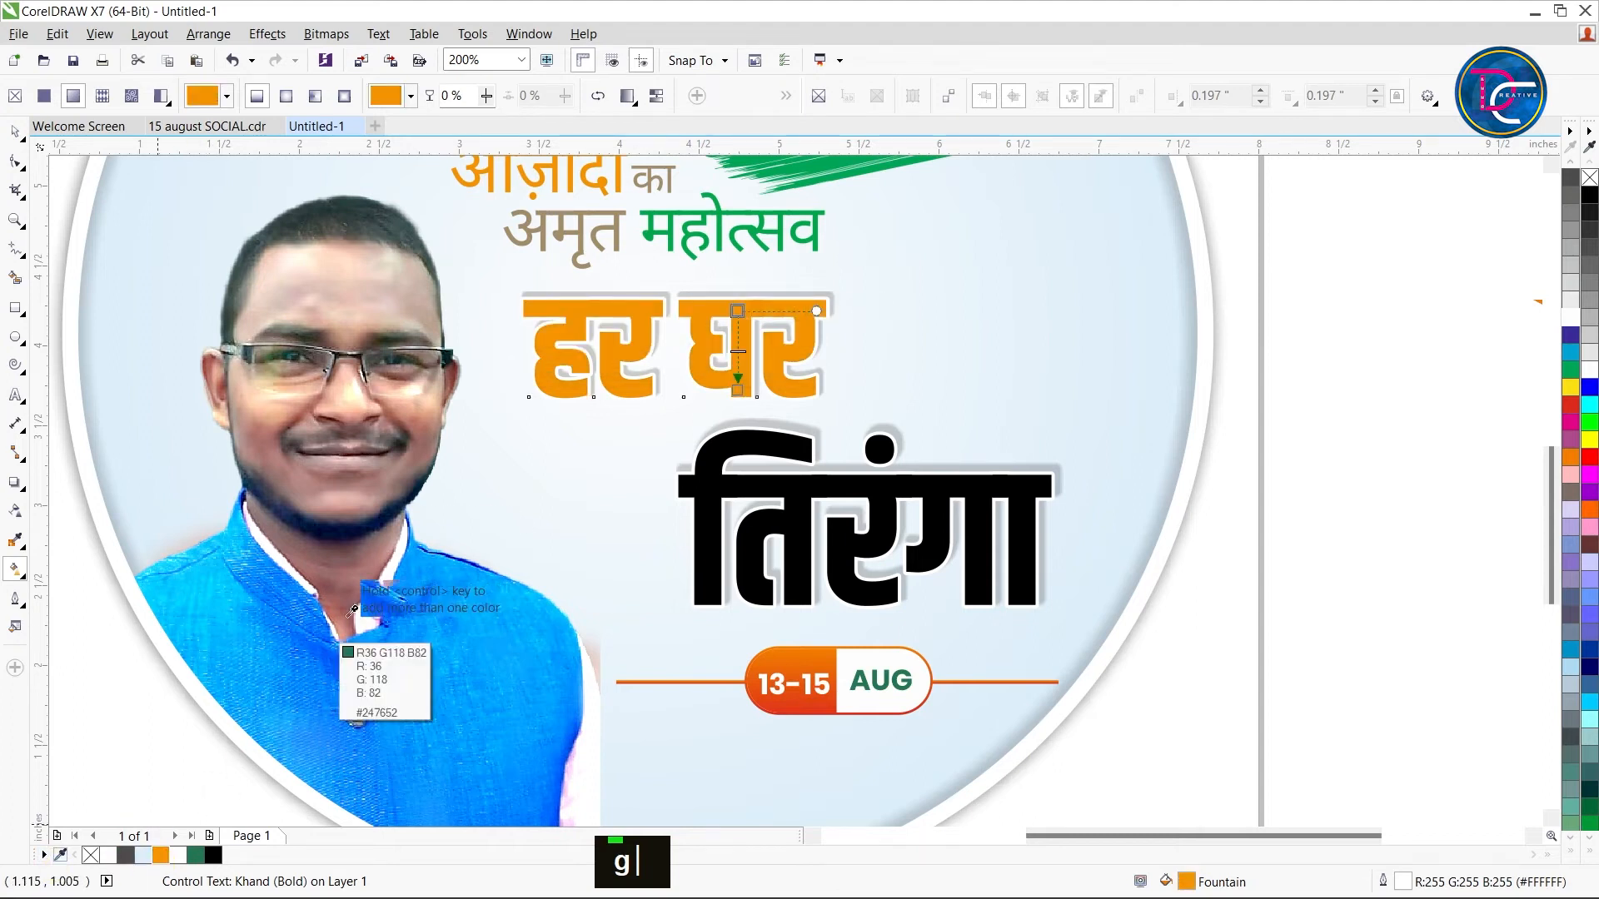
# Add a deeper orange from the colour palette and the Orange swatch (C0 M60 Y100 K0) to the document palette
pyautogui.click(60, 855)
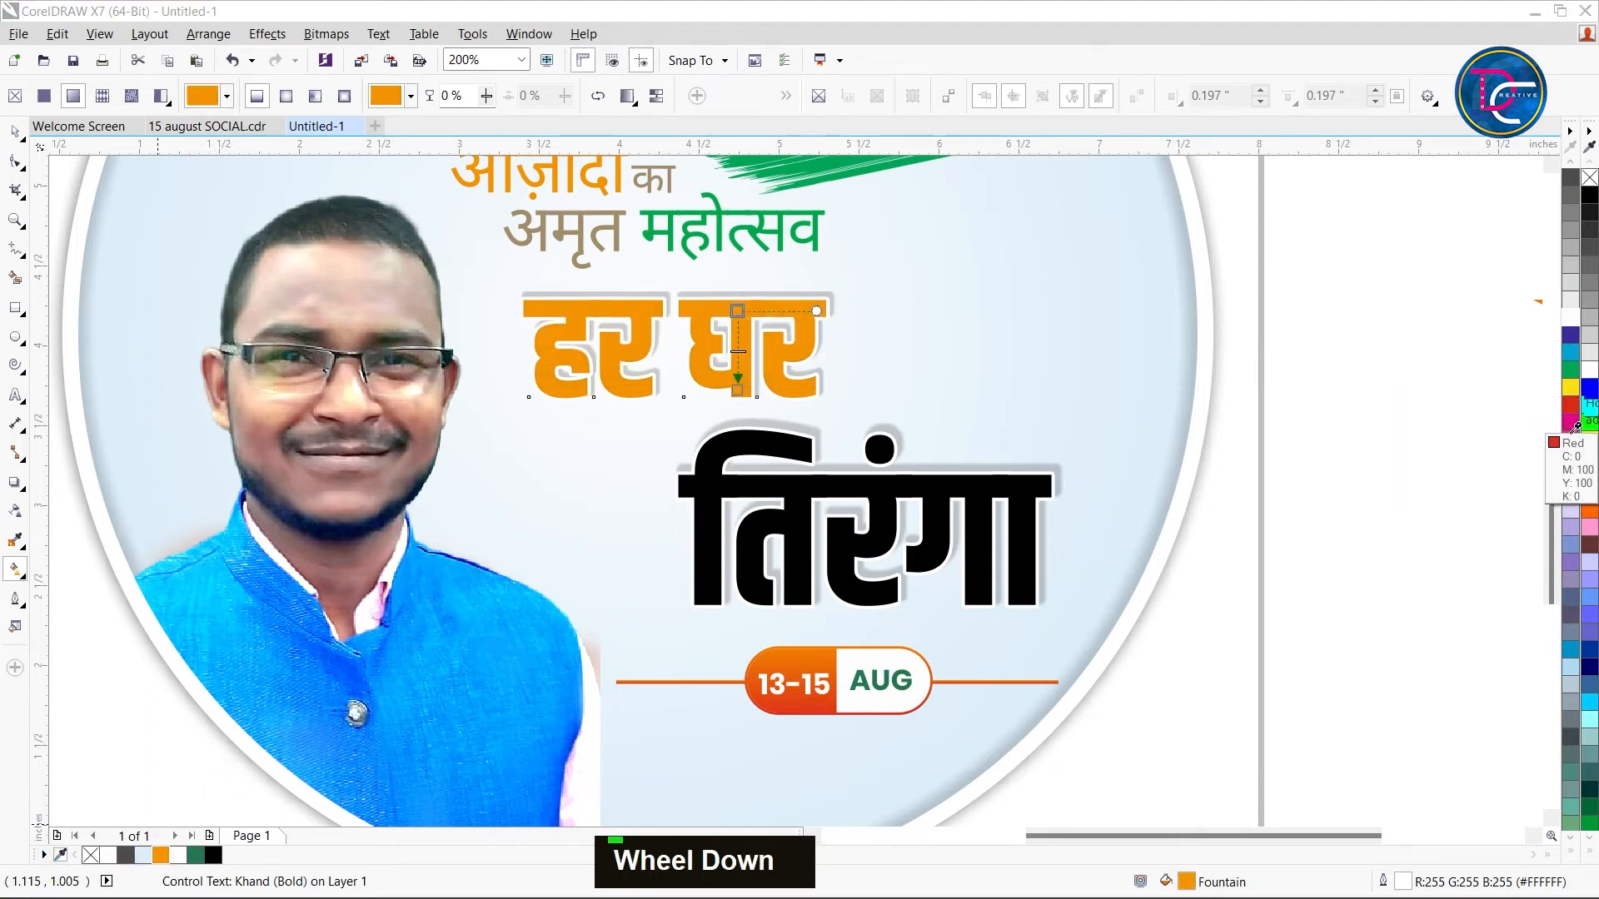
pyautogui.click(1589, 511)
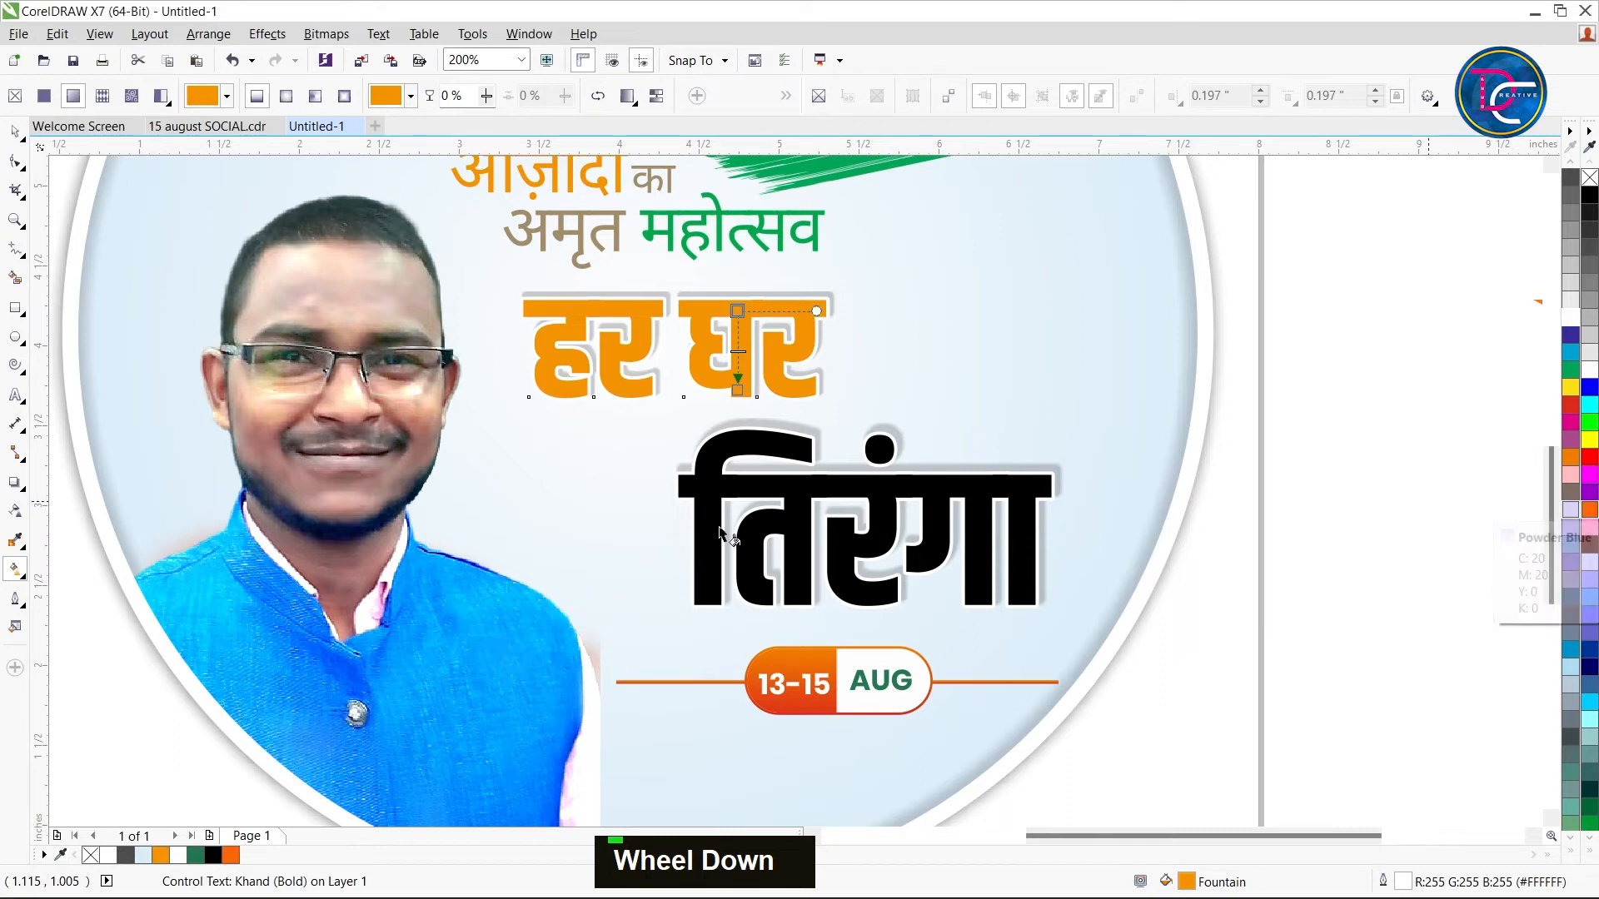
pyautogui.click(471, 531)
pyautogui.scroll(-2, 730, 385)
pyautogui.scroll(1, 745, 267)
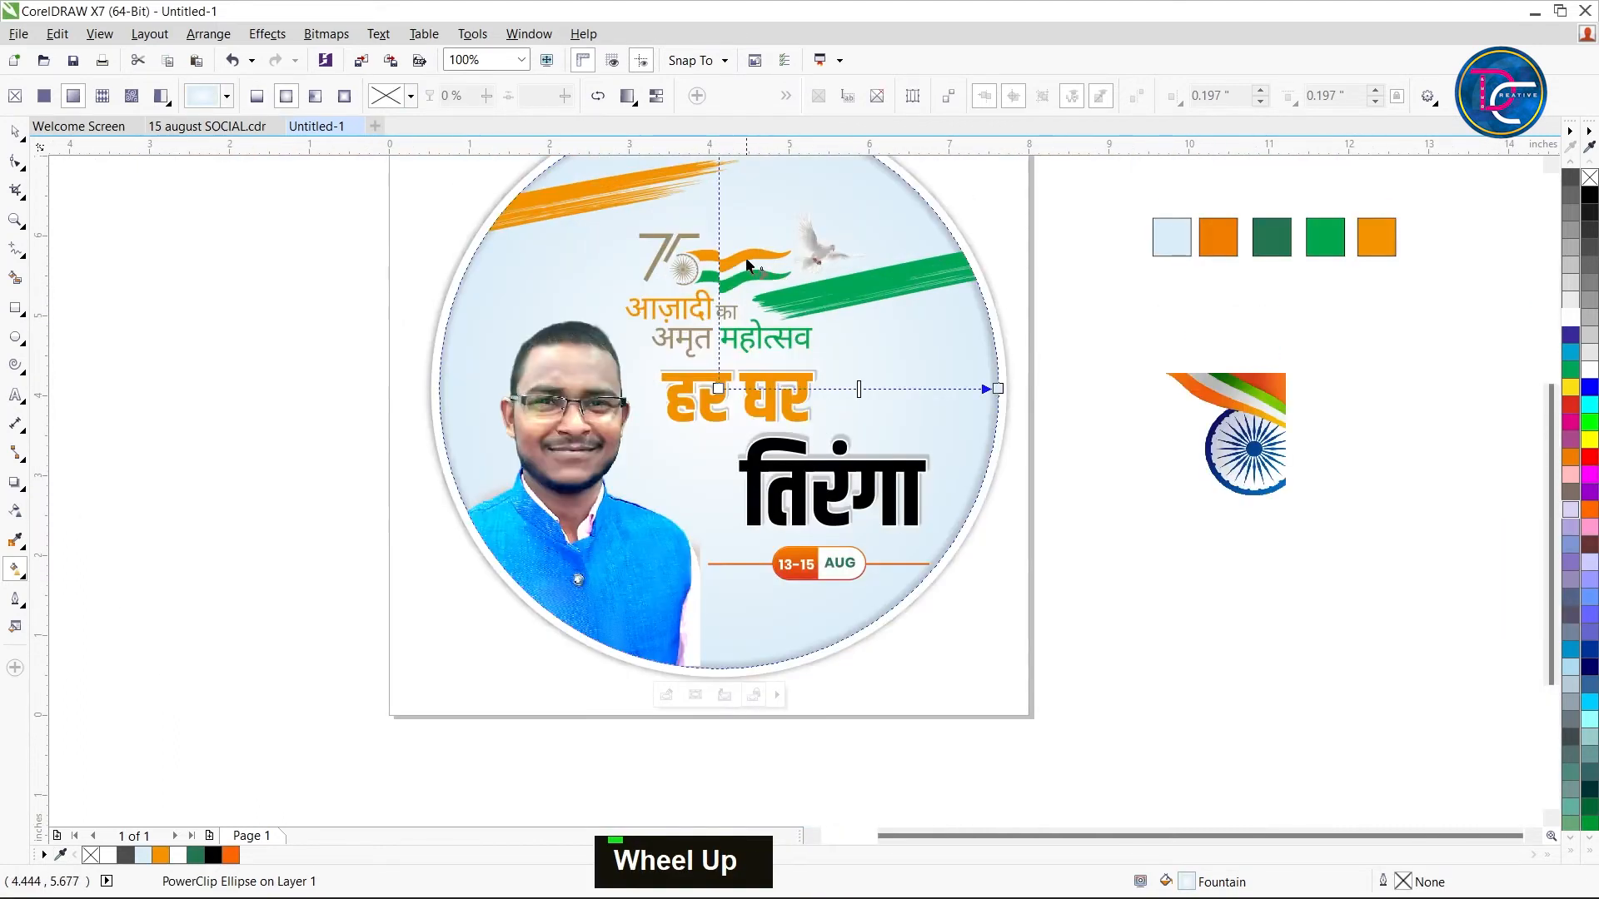
pyautogui.hotkey('ctrl', 'space')
pyautogui.click(1206, 249)
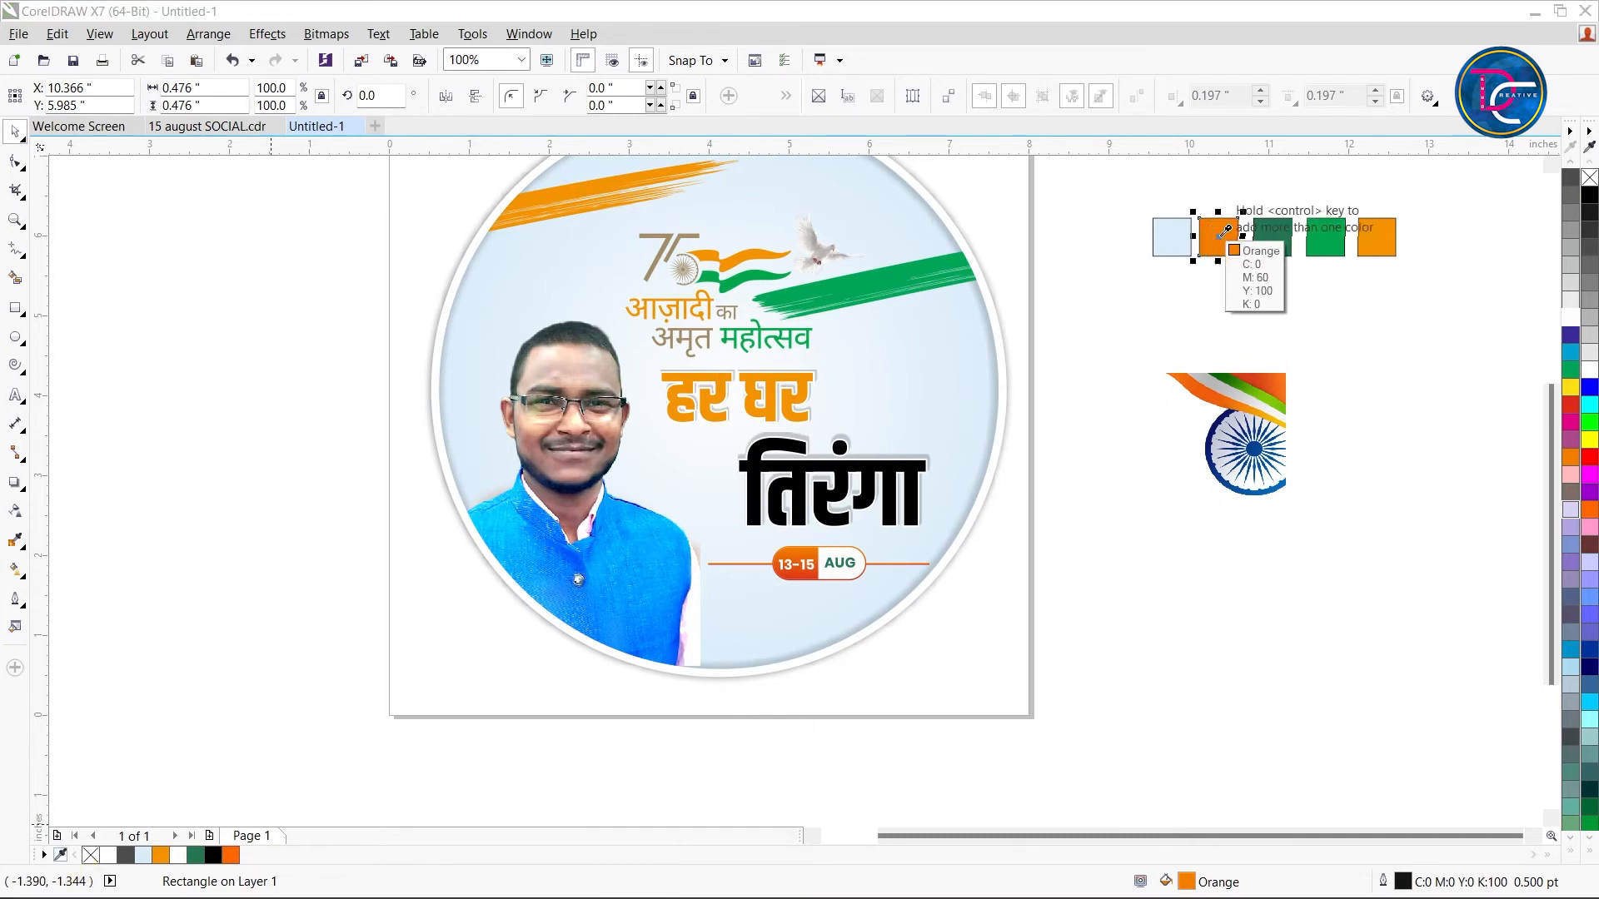
pyautogui.scroll(2, 494, 643)
pyautogui.scroll(-2, 928, 423)
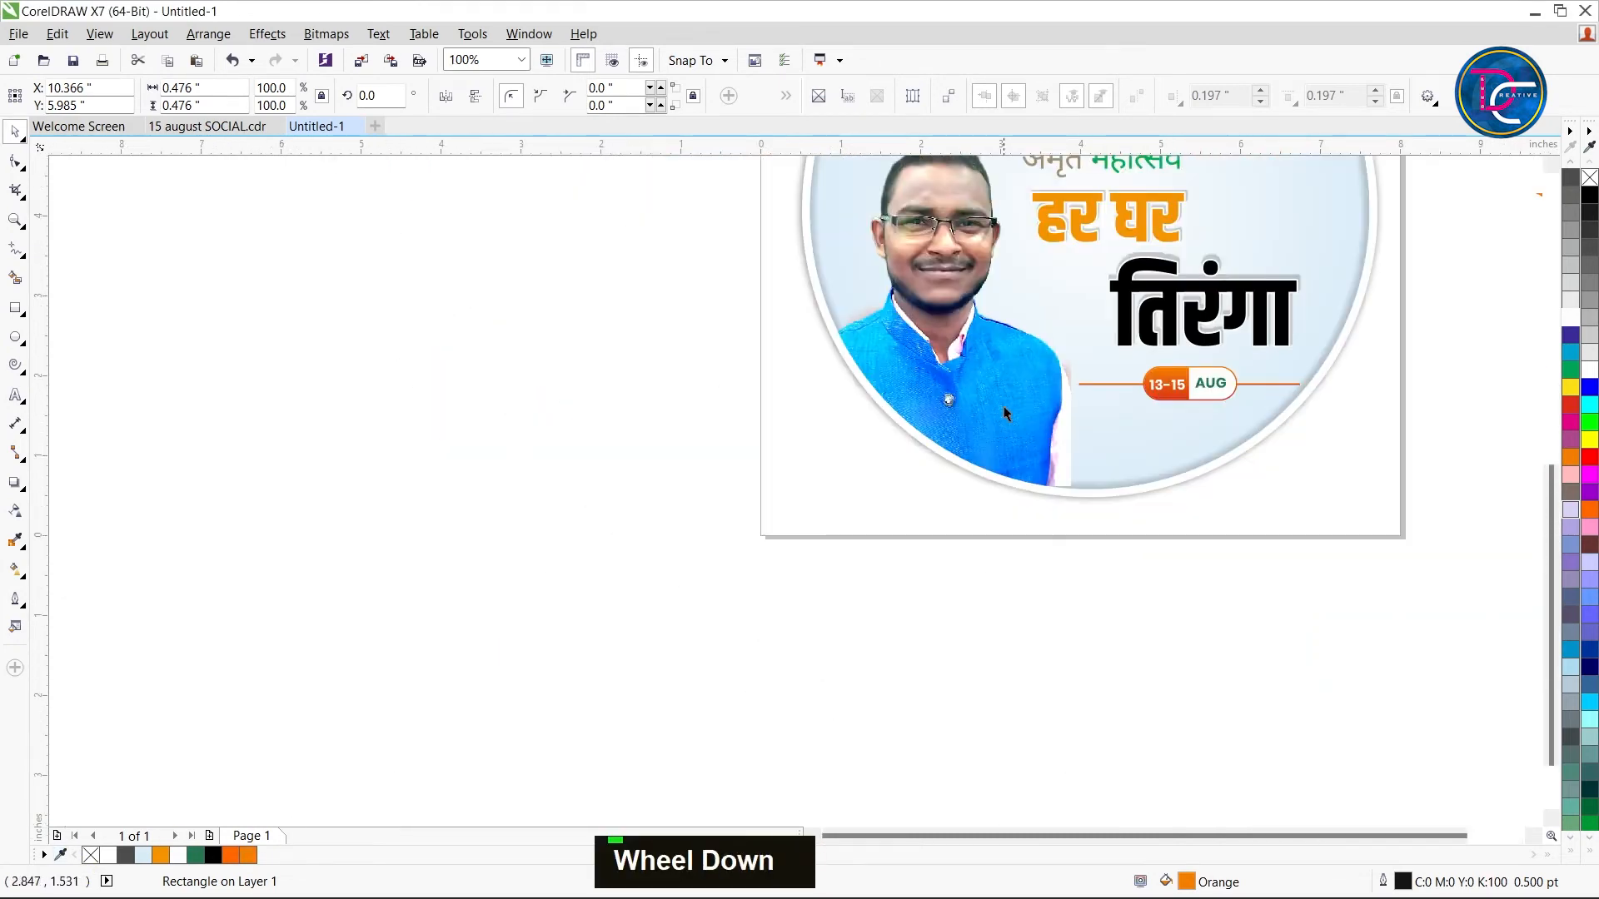
# Set the lower end of the हर घर gradient to the sampled Orange
pyautogui.press('z')
pyautogui.moveTo(907, 164); pyautogui.dragTo(1529, 415)
pyautogui.scroll(-2, 653, 537)
pyautogui.press('z')
pyautogui.moveTo(418, 233); pyautogui.dragTo(827, 515)
pyautogui.hotkey('ctrl', 'space')
pyautogui.click(872, 462)
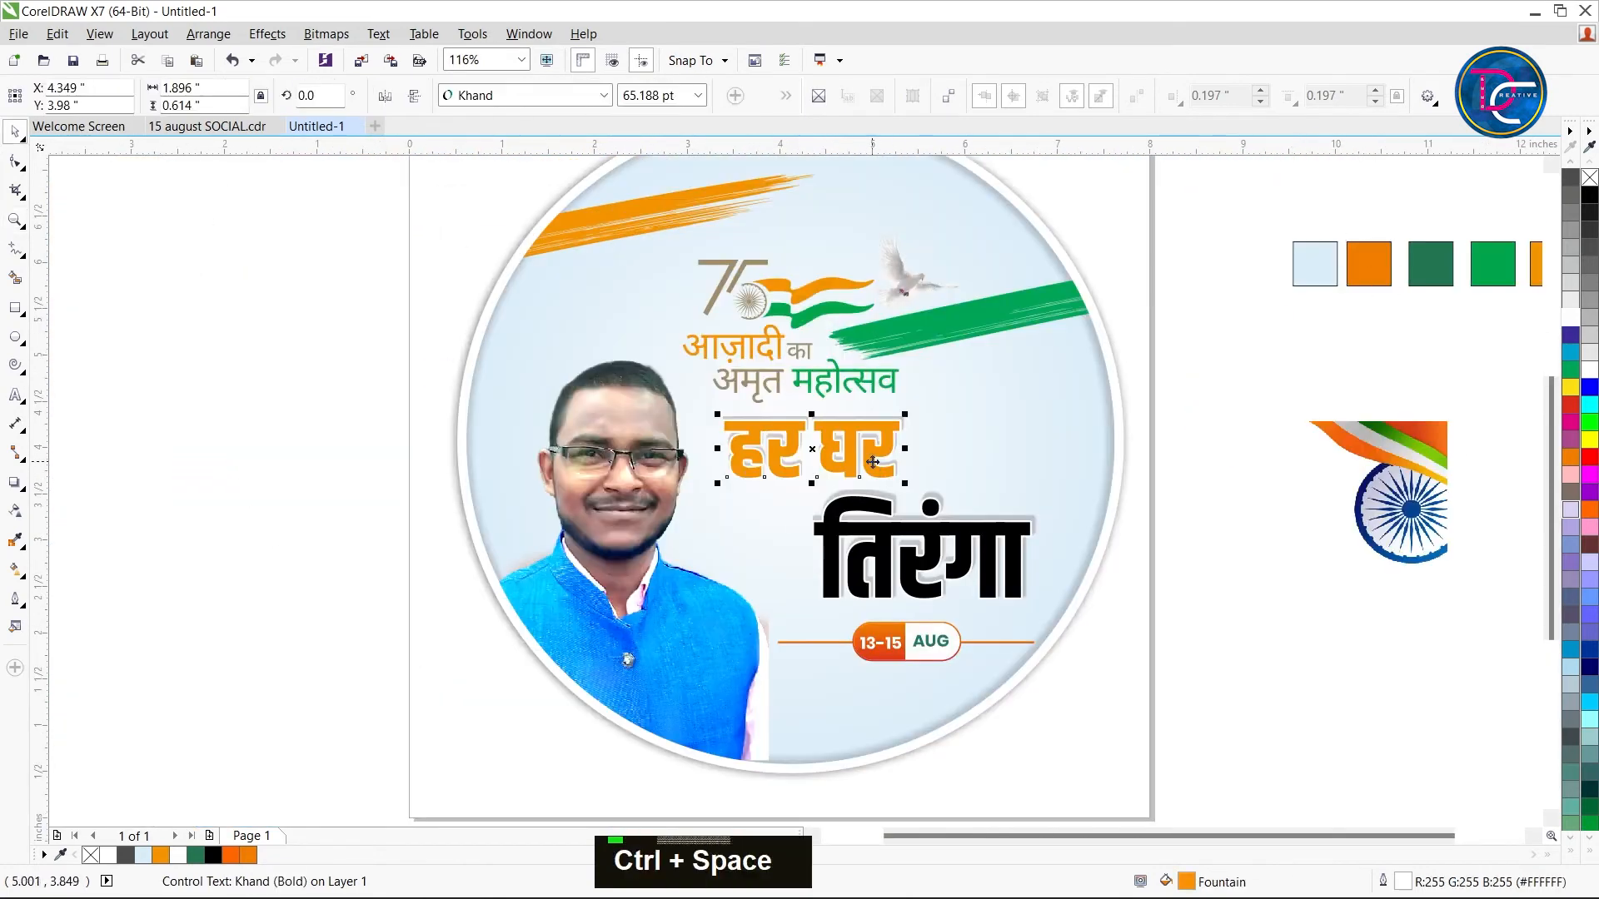
pyautogui.press('g')
pyautogui.click(850, 470)
pyautogui.click(250, 855)
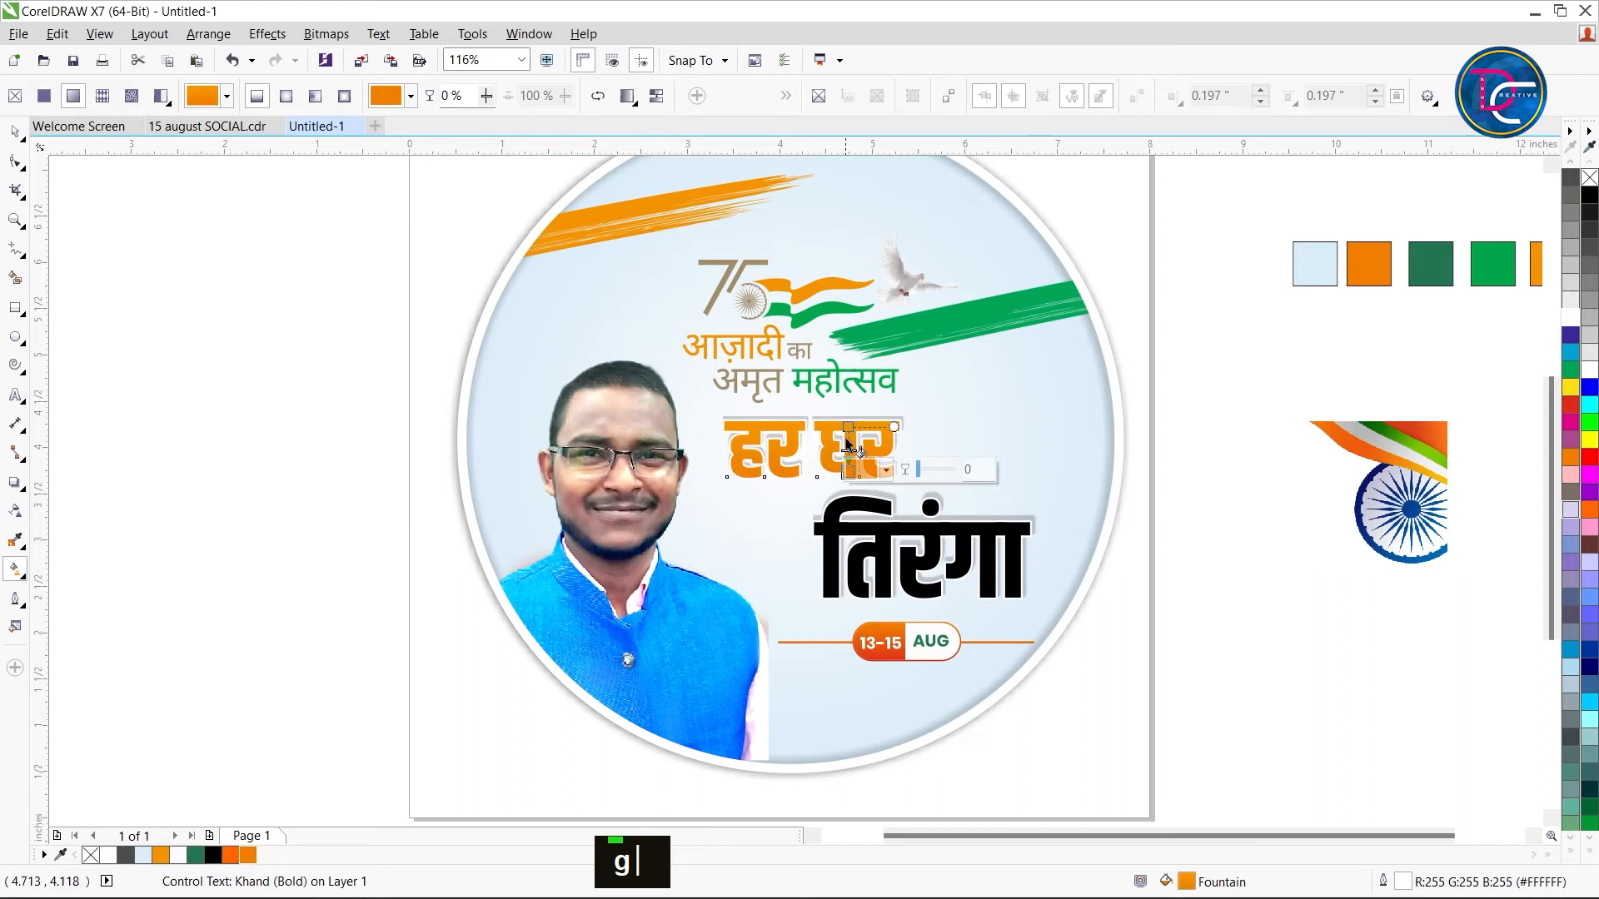
pyautogui.scroll(2, 845, 446)
pyautogui.scroll(-1, 845, 445)
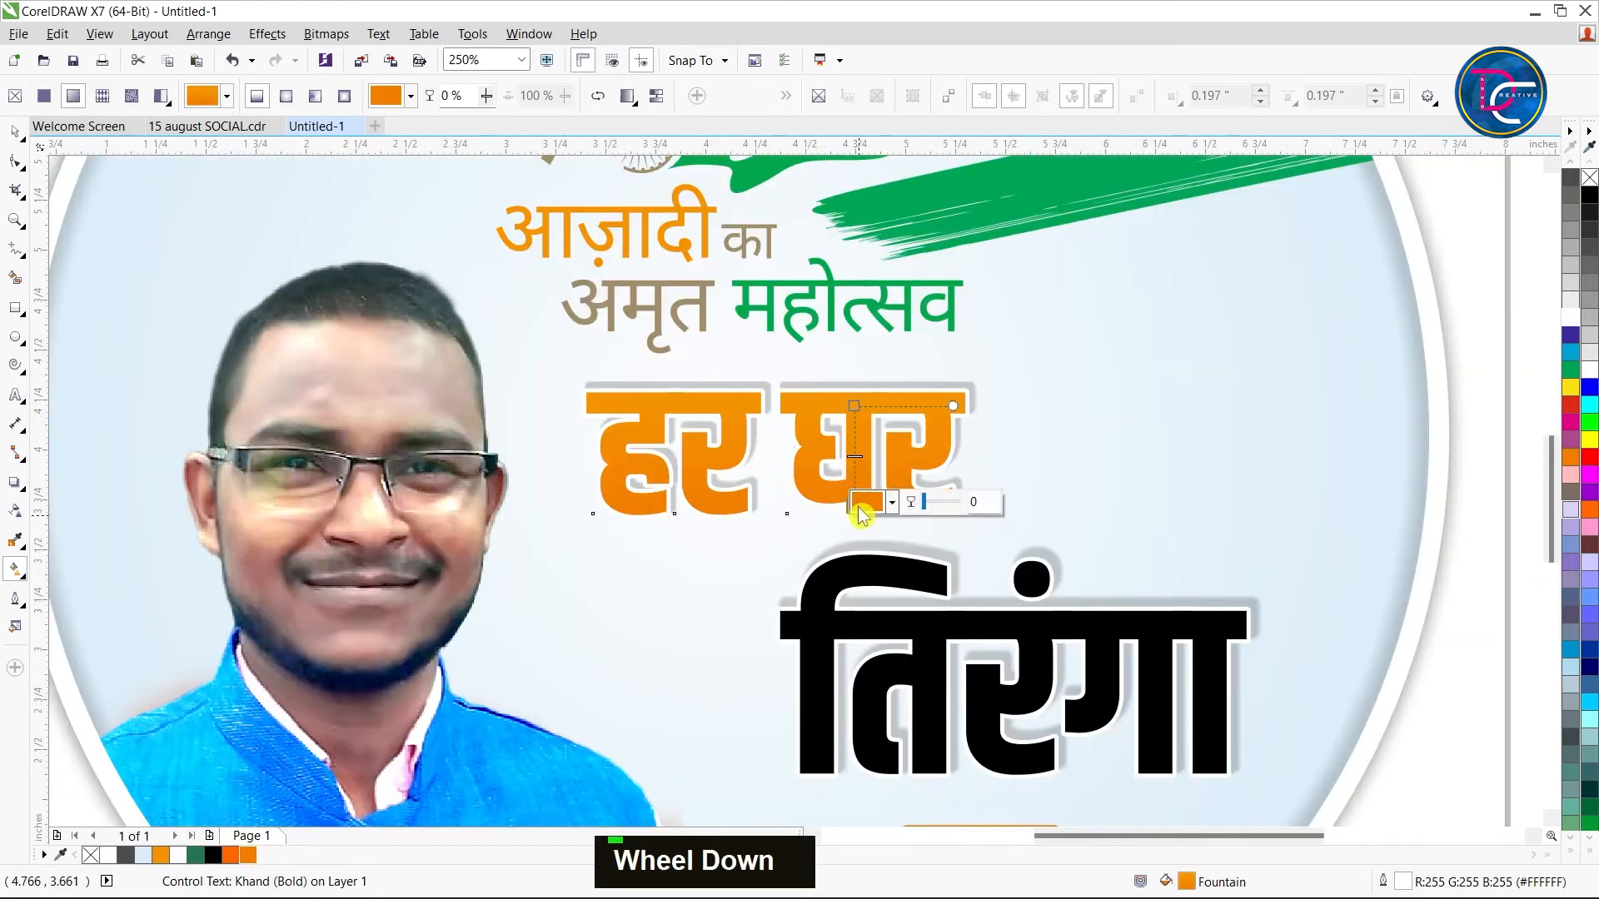
# Sample the bright green swatch beside the page into the document palette
pyautogui.hotkey('ctrl', 'space')
pyautogui.scroll(-2, 753, 533)
pyautogui.click(835, 586)
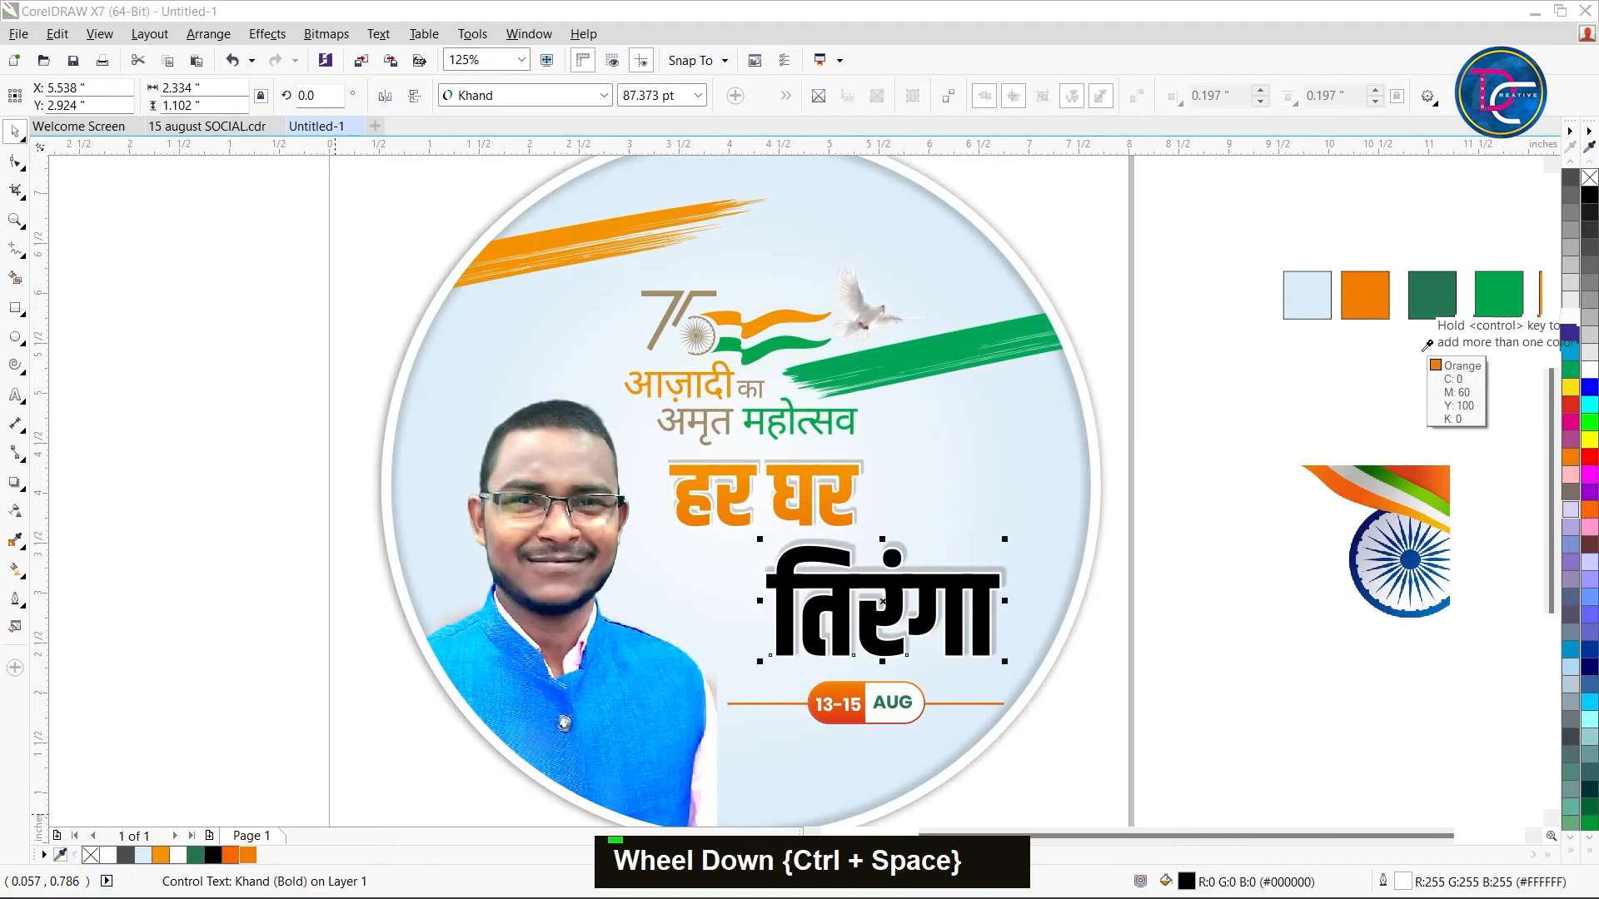
pyautogui.click(55, 856)
pyautogui.click(1503, 294)
pyautogui.click(1246, 450)
# Give तिरंगा a vertical linear gradient from the sampled bright green at its upper end to dark green #247652 below
pyautogui.click(891, 599)
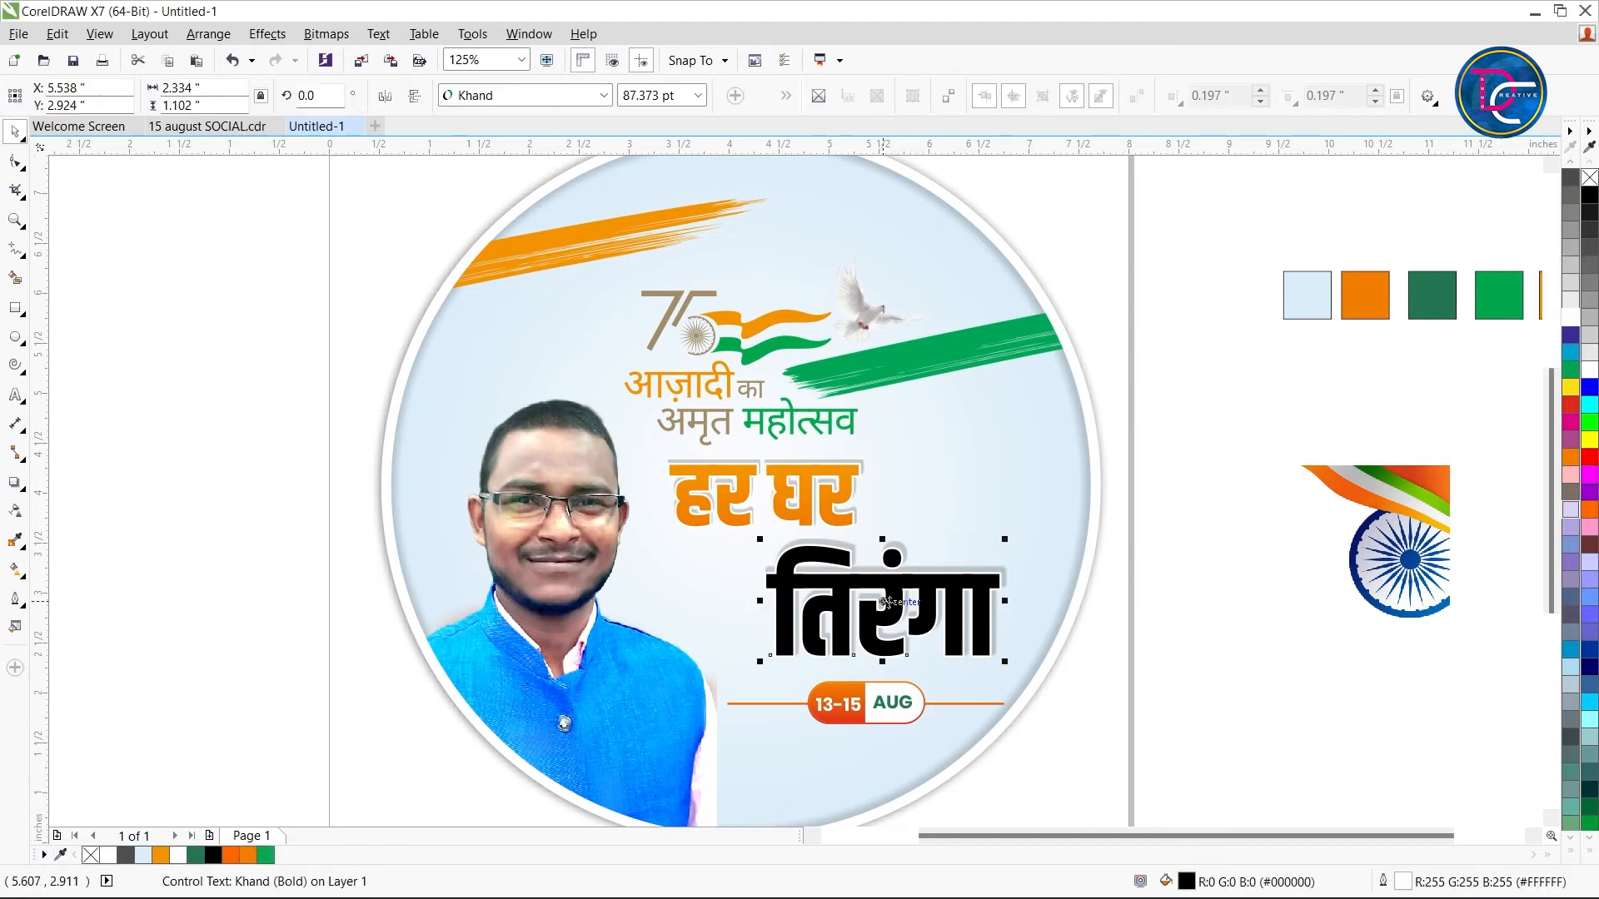
pyautogui.press('g')
pyautogui.keyDown('shift'); pyautogui.click(889, 598); pyautogui.keyUp('shift')
pyautogui.moveTo(882, 655); pyautogui.dragTo(882, 655)
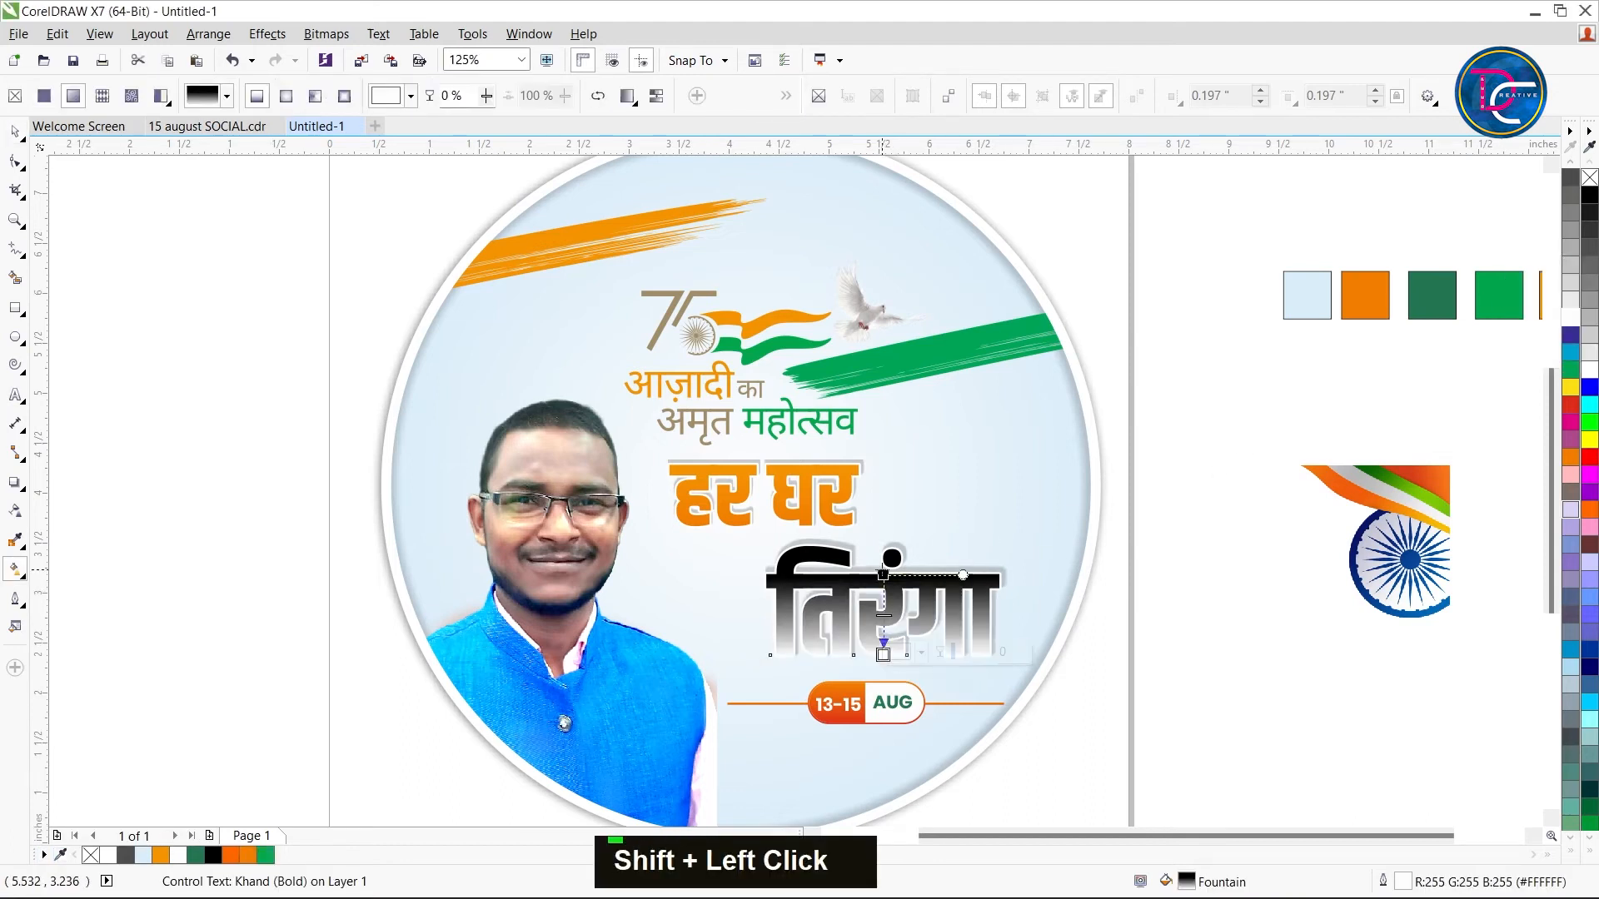
pyautogui.click(266, 856)
pyautogui.click(883, 655)
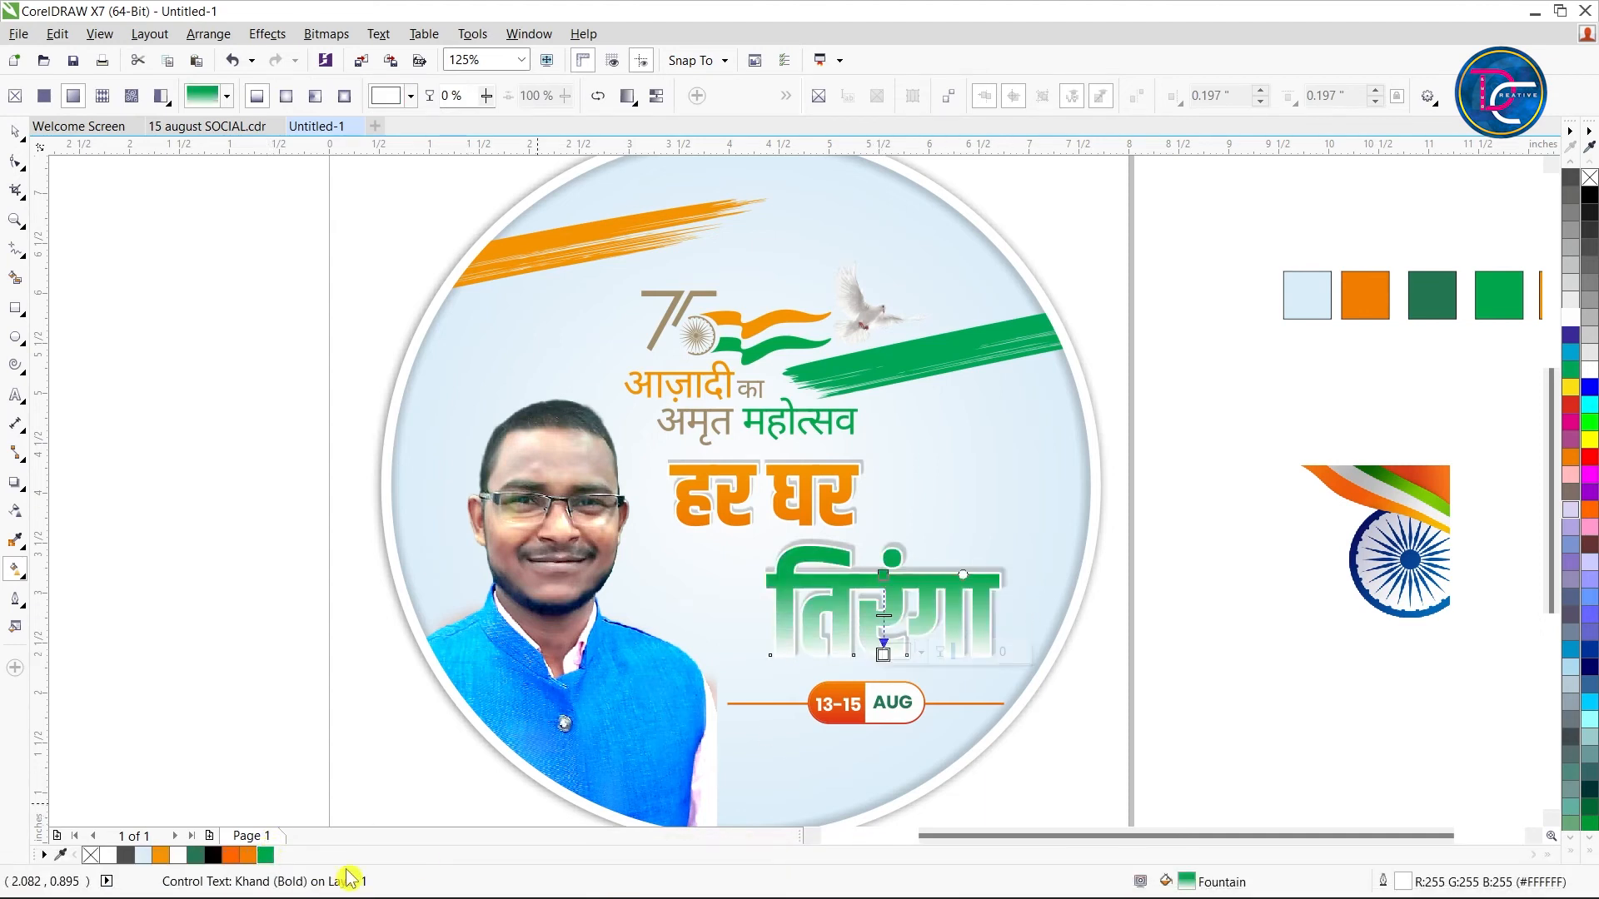
pyautogui.click(203, 856)
pyautogui.hotkey('ctrl', 'space')
pyautogui.click(1117, 524)
# Move the tricolour ribbon and chakra graphic slightly further down from the swatches
pyautogui.scroll(-2, 1090, 526)
pyautogui.click(1246, 539)
pyautogui.moveTo(1246, 540); pyautogui.dragTo(1249, 569)
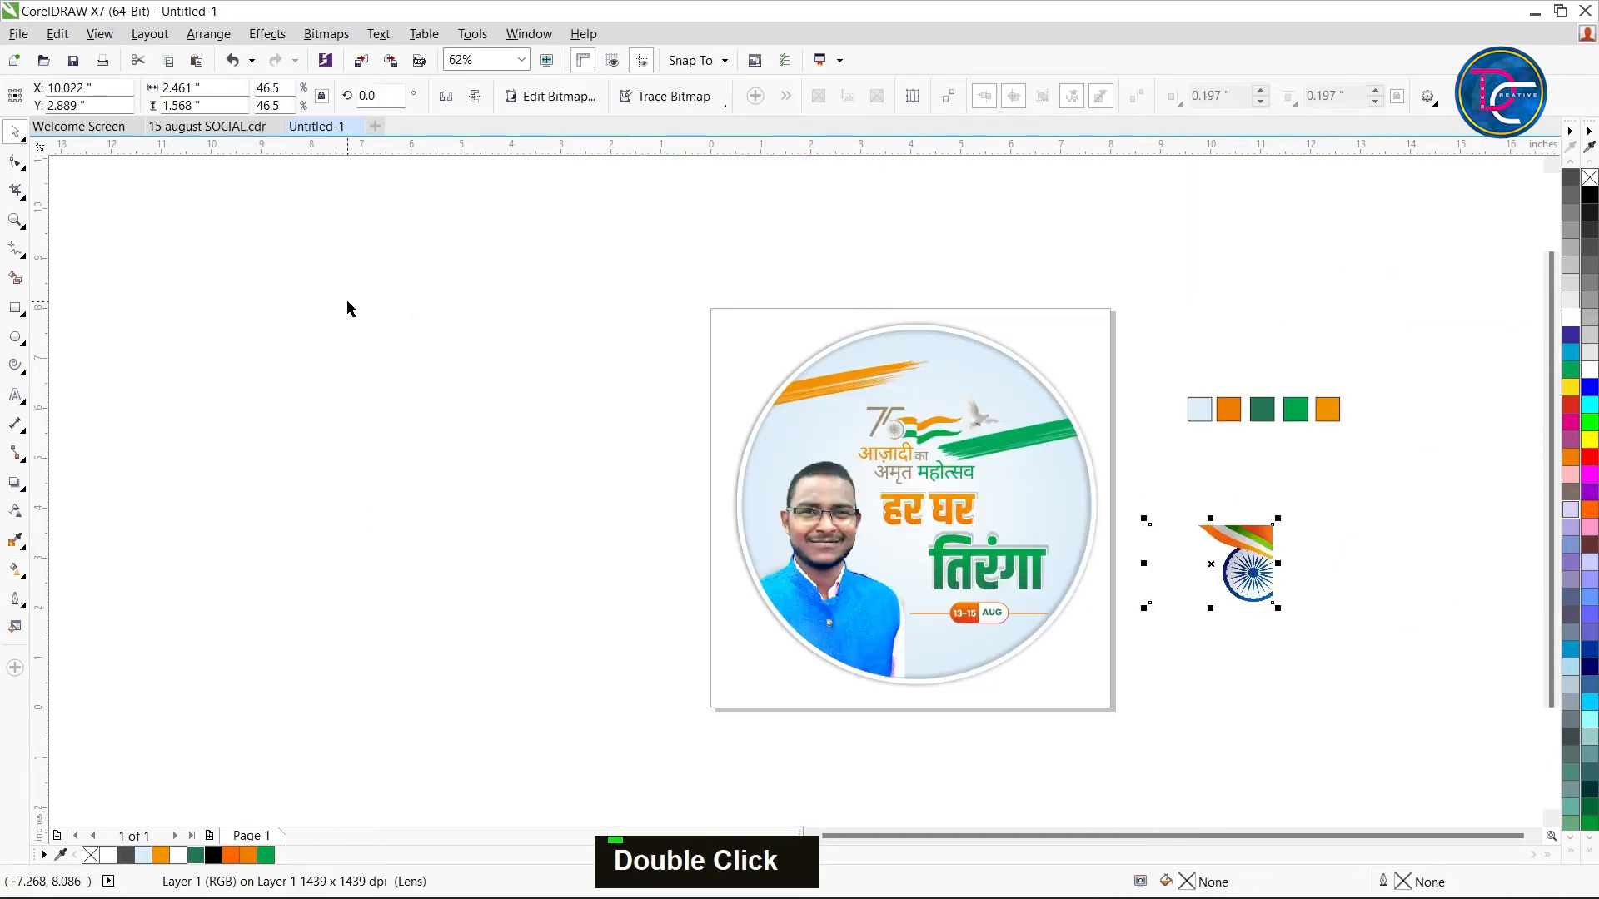
pyautogui.doubleClick(333, 277)
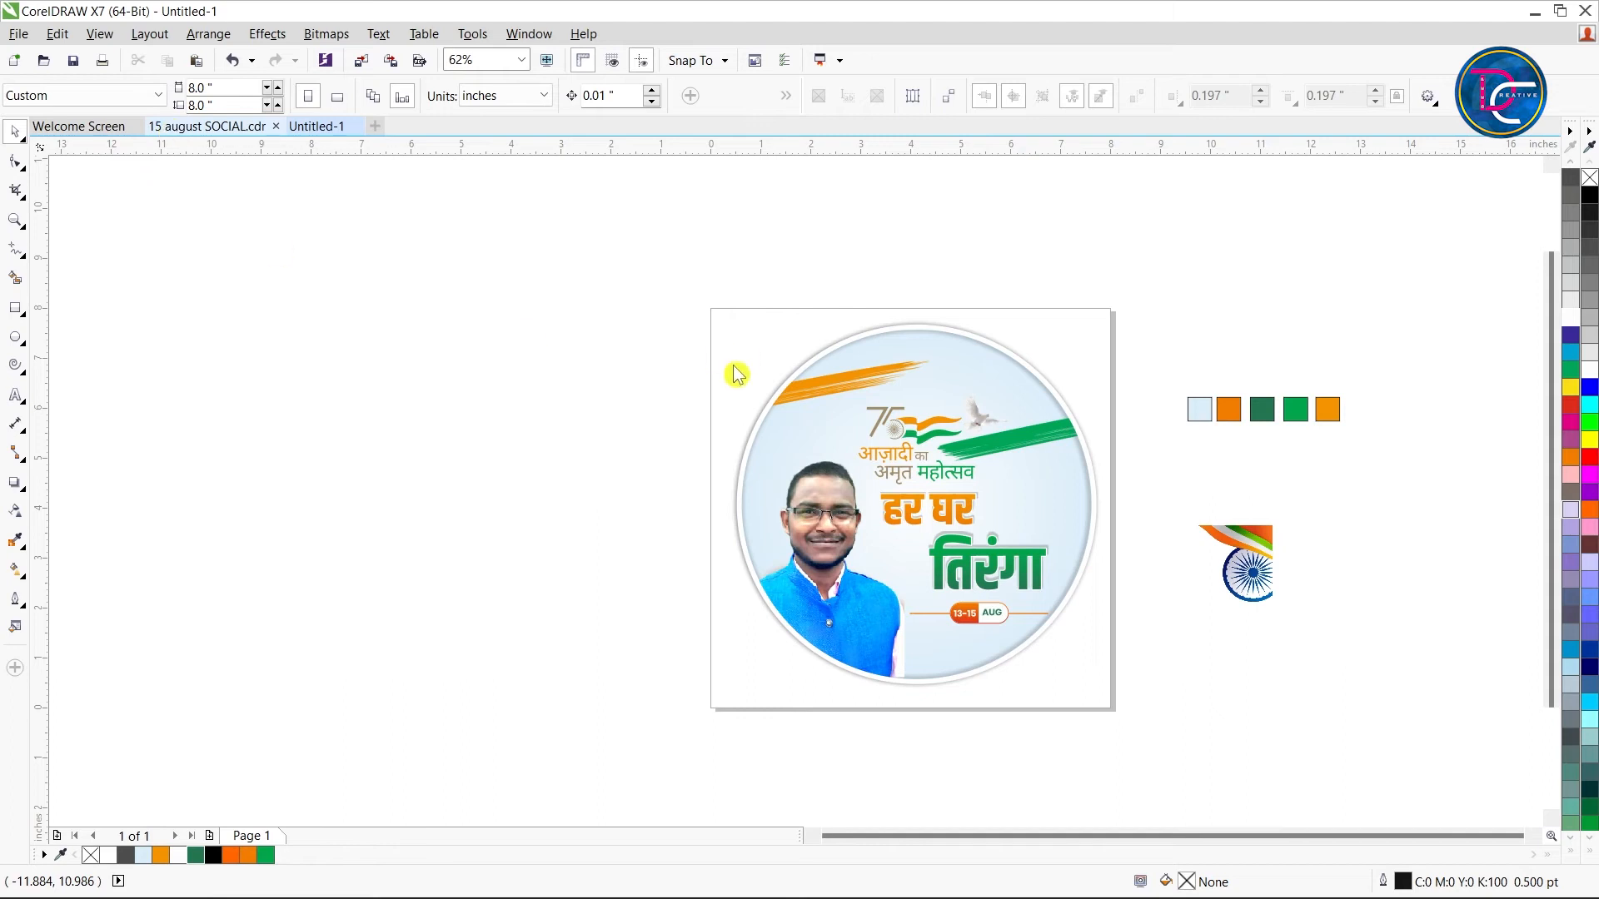
# Copy the Indian flag image from 15 august SOCIAL.cdr and paste it into the Untitled-1 design
pyautogui.hotkey('ctrl', 'Tab')
pyautogui.click(716, 423)
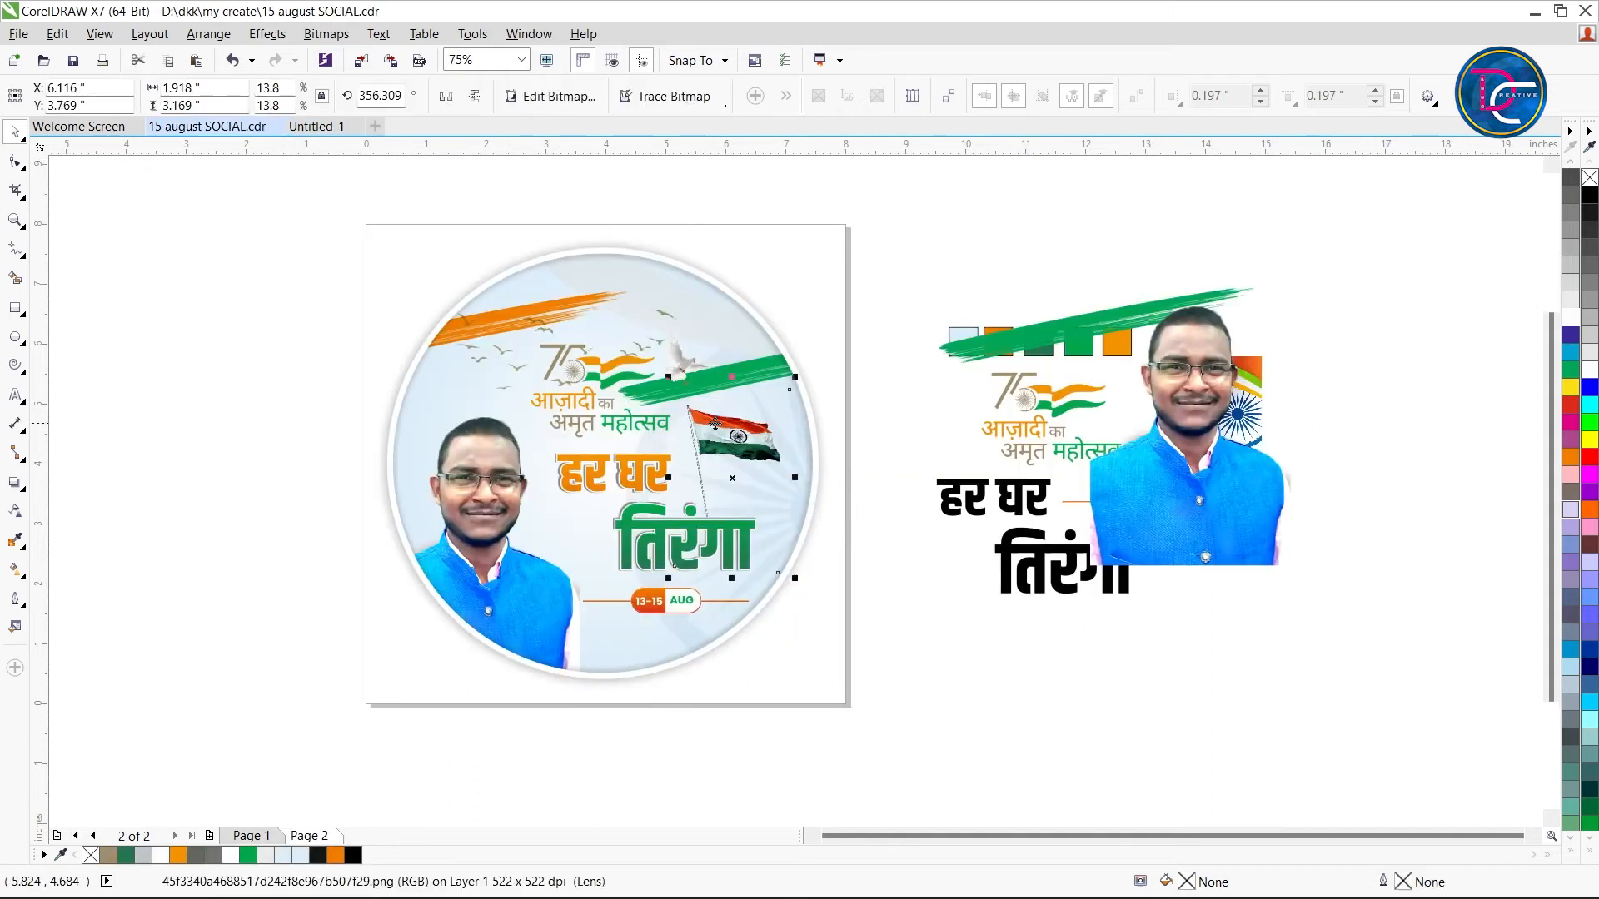
pyautogui.hotkey('ctrl', 'c')
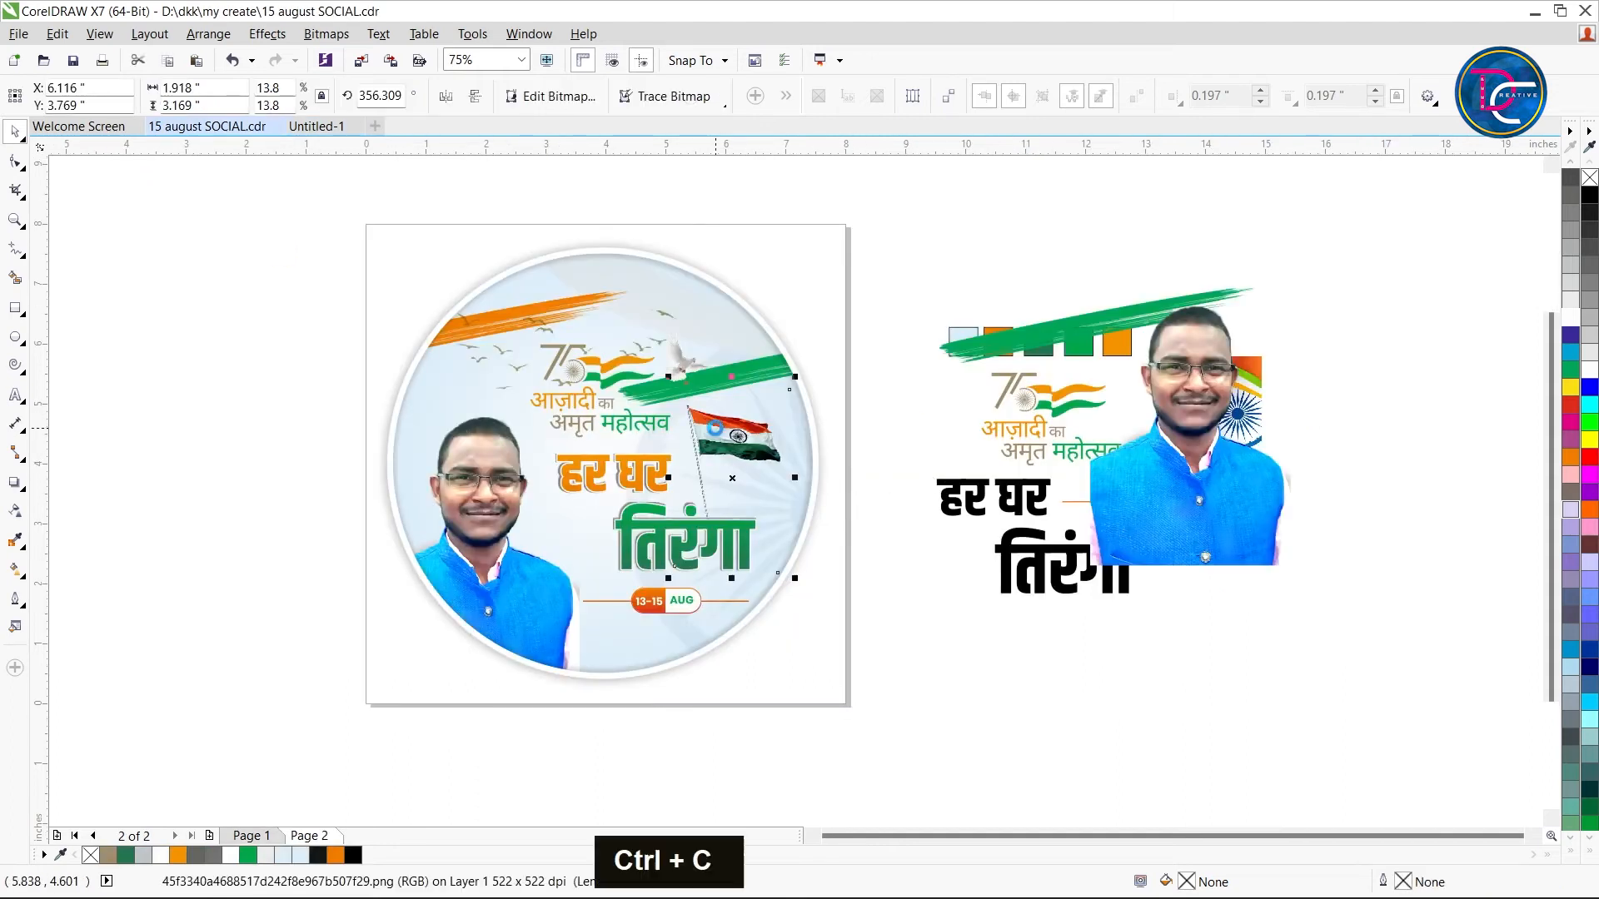
pyautogui.click(317, 126)
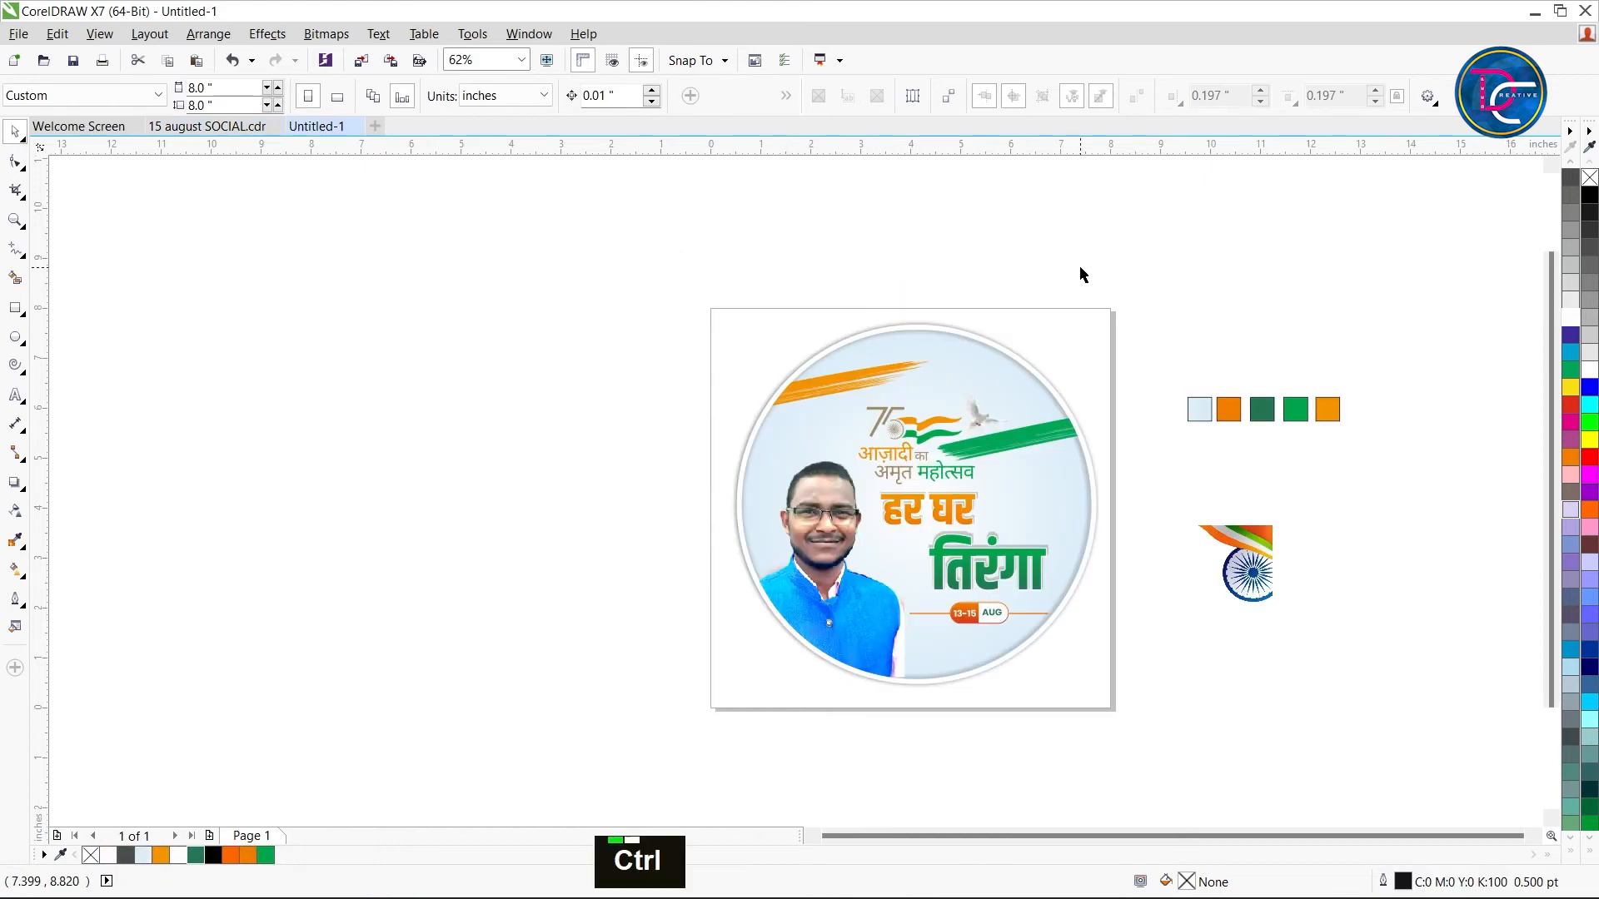
pyautogui.hotkey('ctrl', 'v')
pyautogui.press('z')
pyautogui.moveTo(672, 258); pyautogui.dragTo(1120, 587)
pyautogui.hotkey('ctrl', 'space')
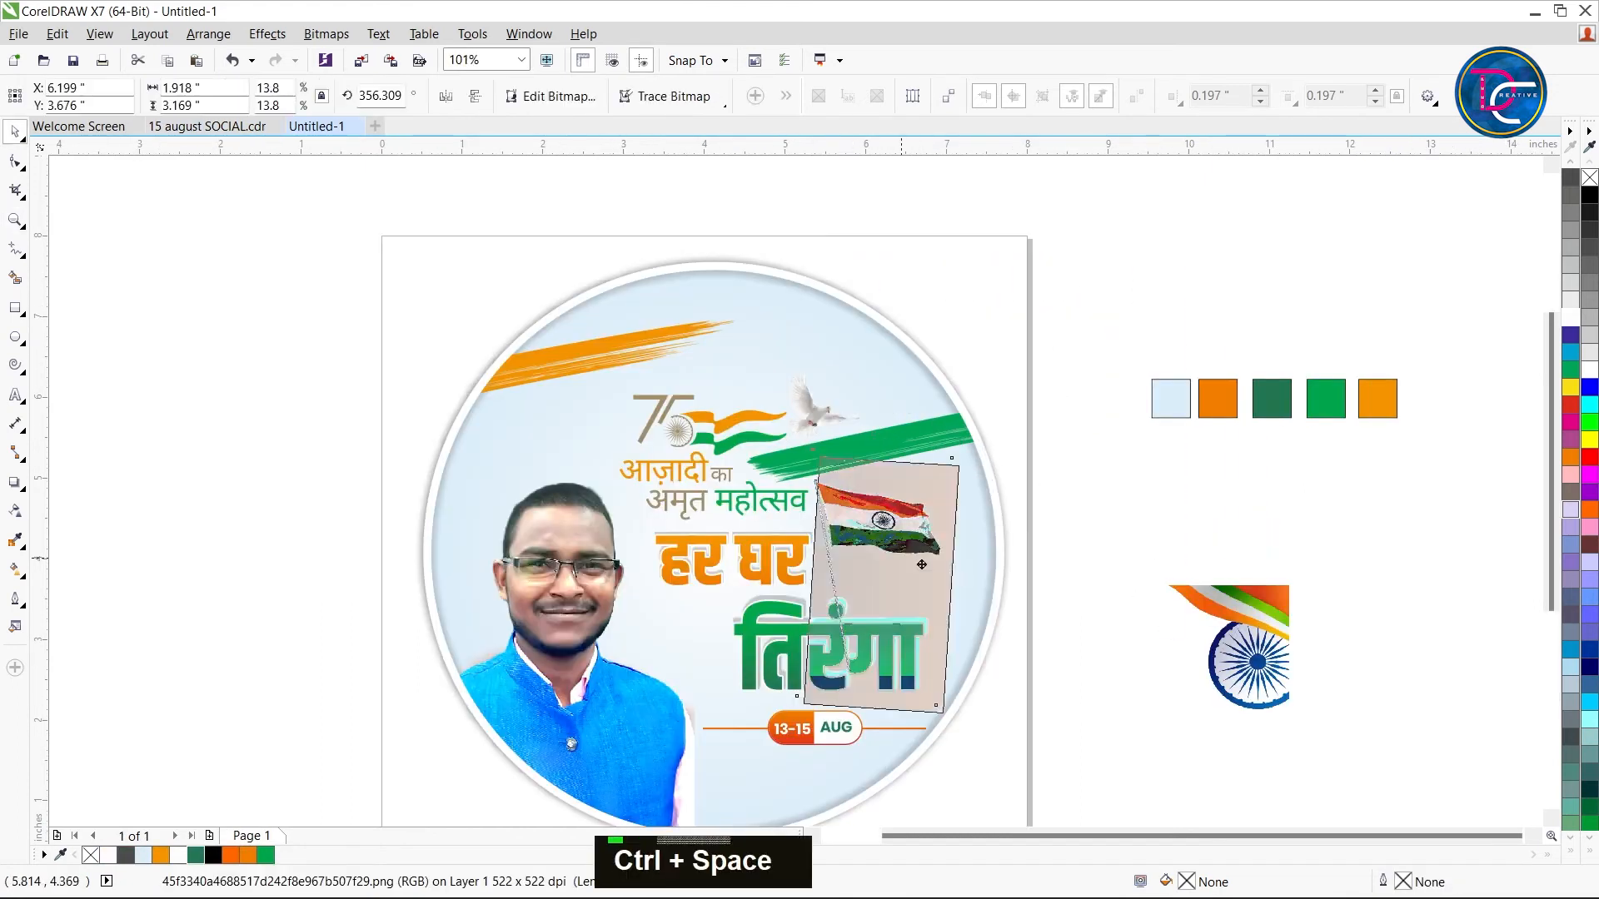
# Position the flag to the right of हर घर, below the green brush stroke, with its pole running down over तिरंगा
pyautogui.moveTo(922, 564); pyautogui.dragTo(1350, 545)
pyautogui.moveTo(1392, 477); pyautogui.dragTo(1491, 476)
pyautogui.moveTo(1407, 520); pyautogui.dragTo(902, 529)
pyautogui.press('z')
pyautogui.click(957, 553)
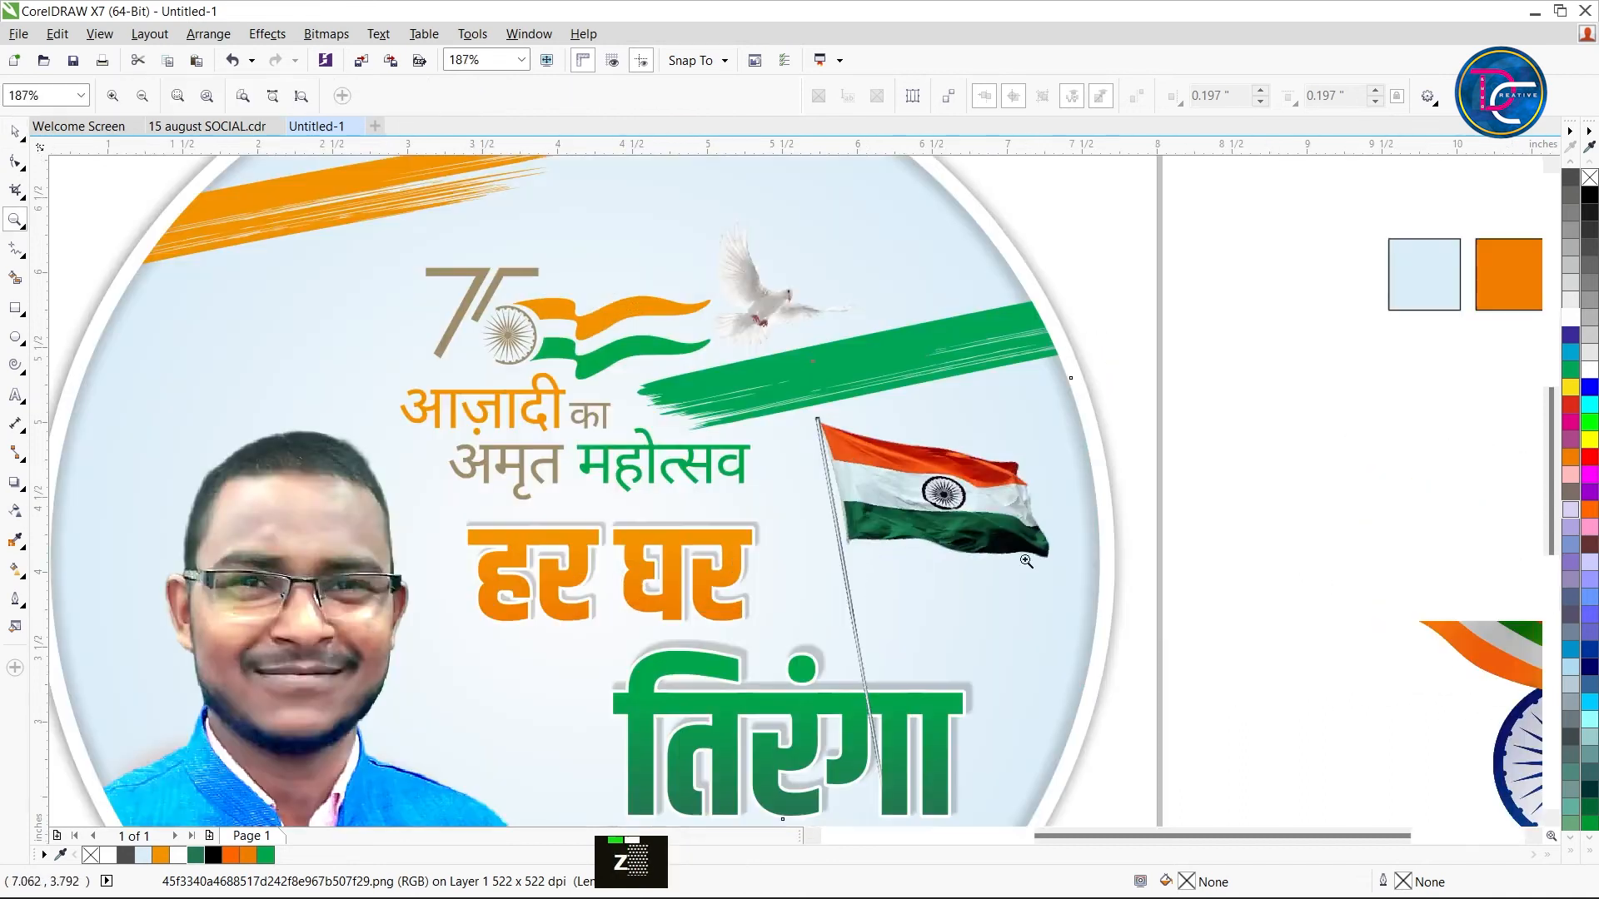
pyautogui.hotkey('ctrl', 'space')
pyautogui.moveTo(920, 489); pyautogui.dragTo(915, 520)
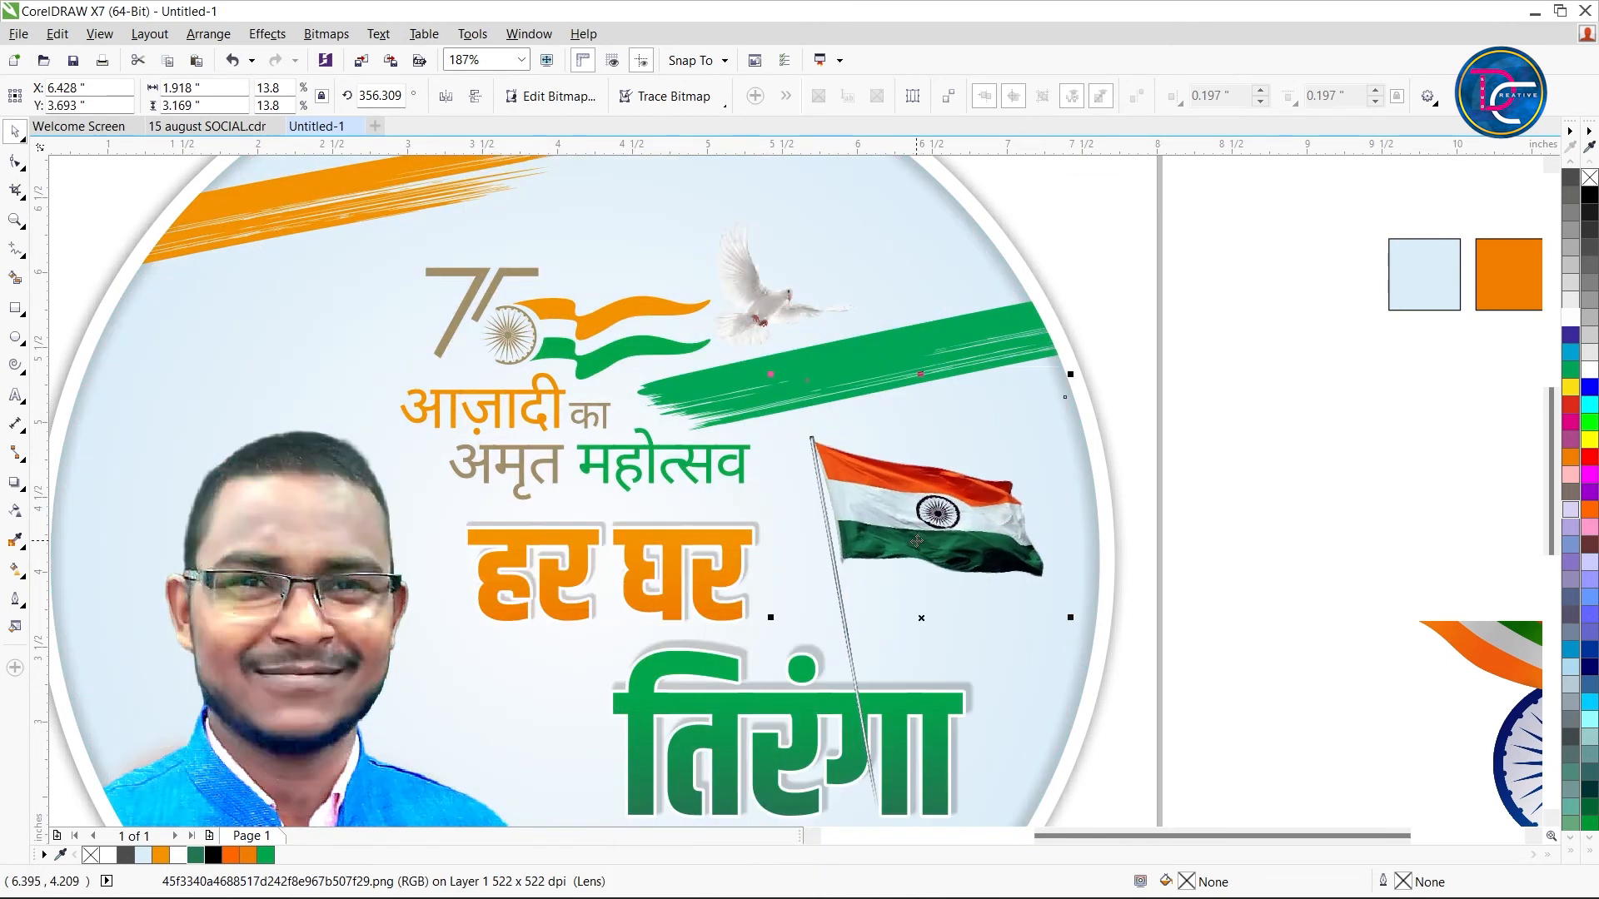
# Nudge the flag slightly up and to the left, and PowerClip it inside the large circle
pyautogui.moveTo(909, 528); pyautogui.dragTo(902, 533)
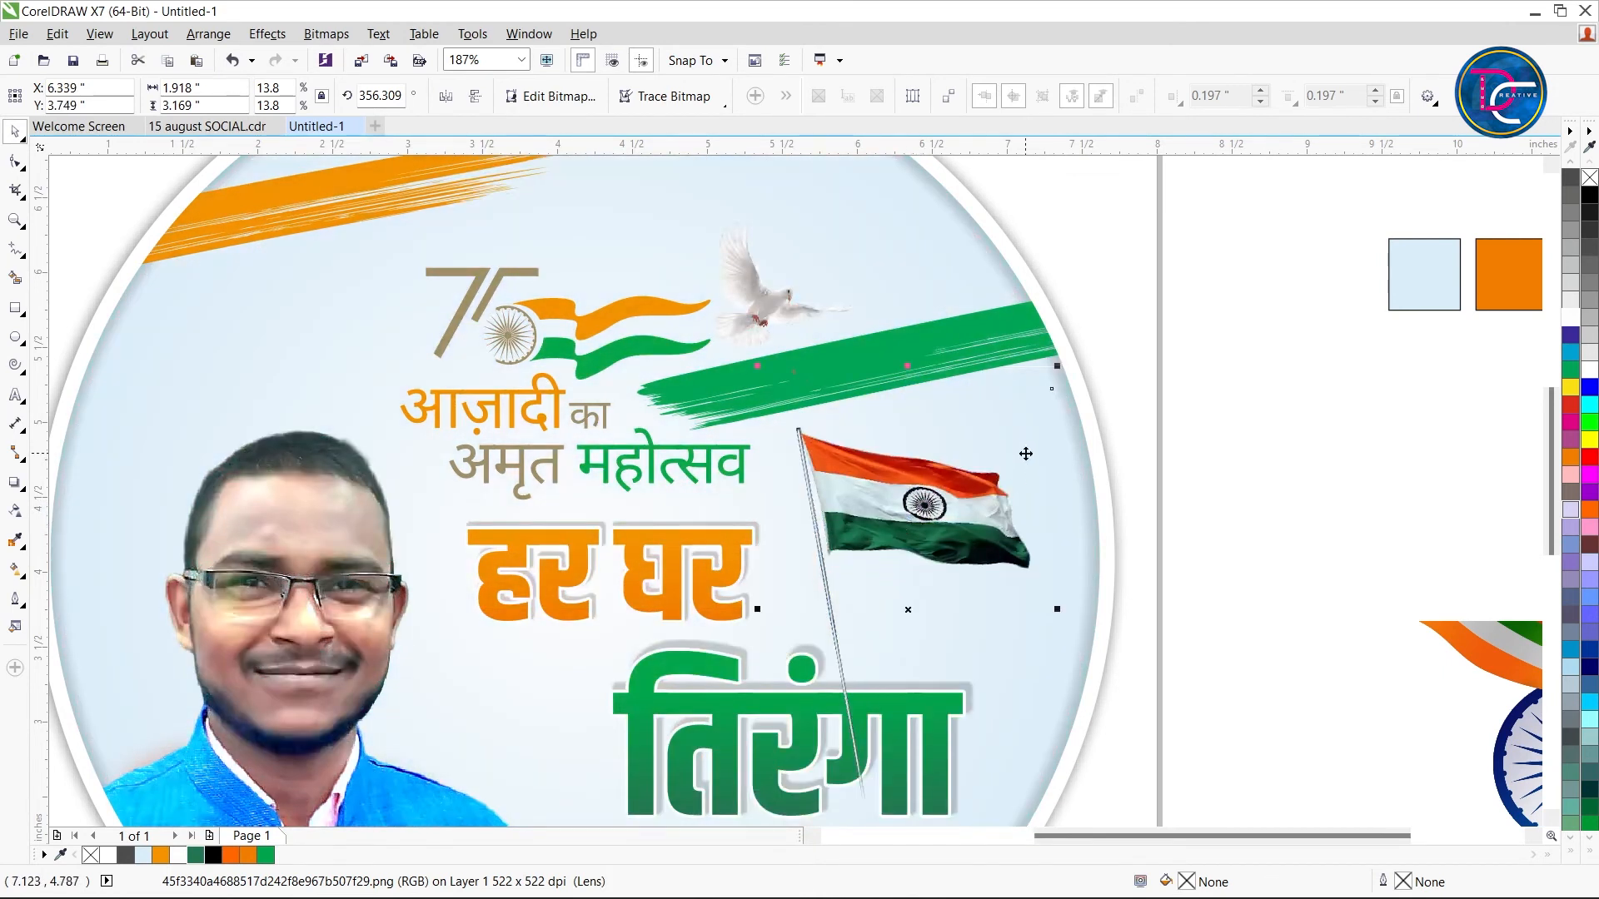
pyautogui.press('w')
pyautogui.click(1066, 435)
pyautogui.scroll(-2, 1155, 426)
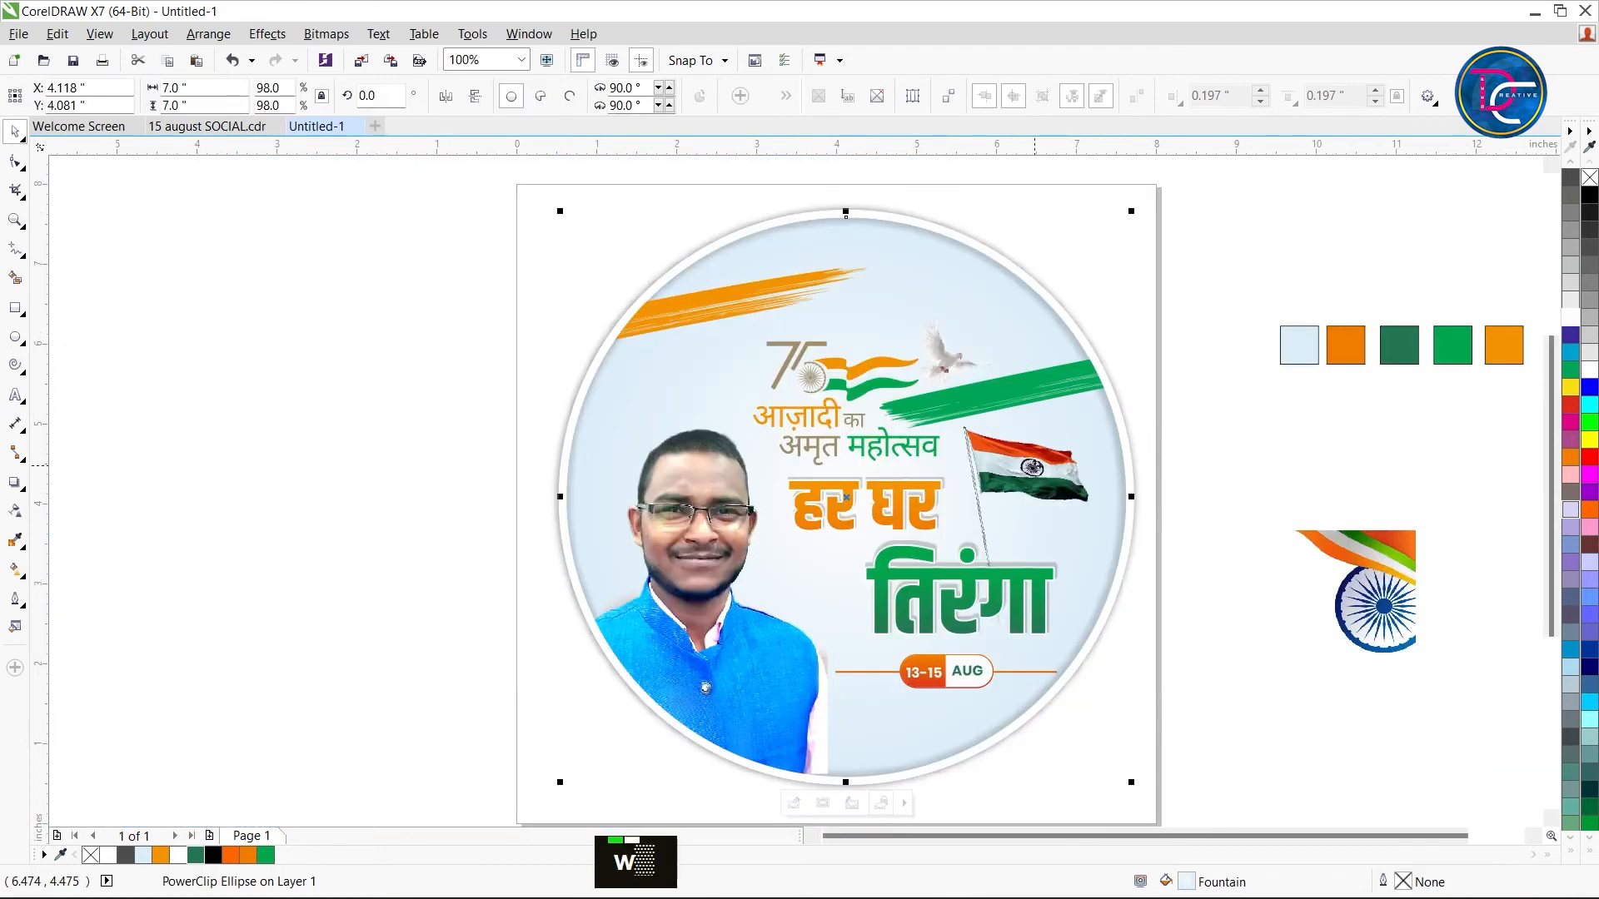
# Crop the lower edge of the flag image within the circle so the pole no longer extends below तिरंगा
pyautogui.keyDown('ctrl'); pyautogui.keyDown('alt'); pyautogui.click(1060, 616); pyautogui.keyUp('alt'); pyautogui.keyUp('ctrl')
pyautogui.scroll(2, 1054, 620)
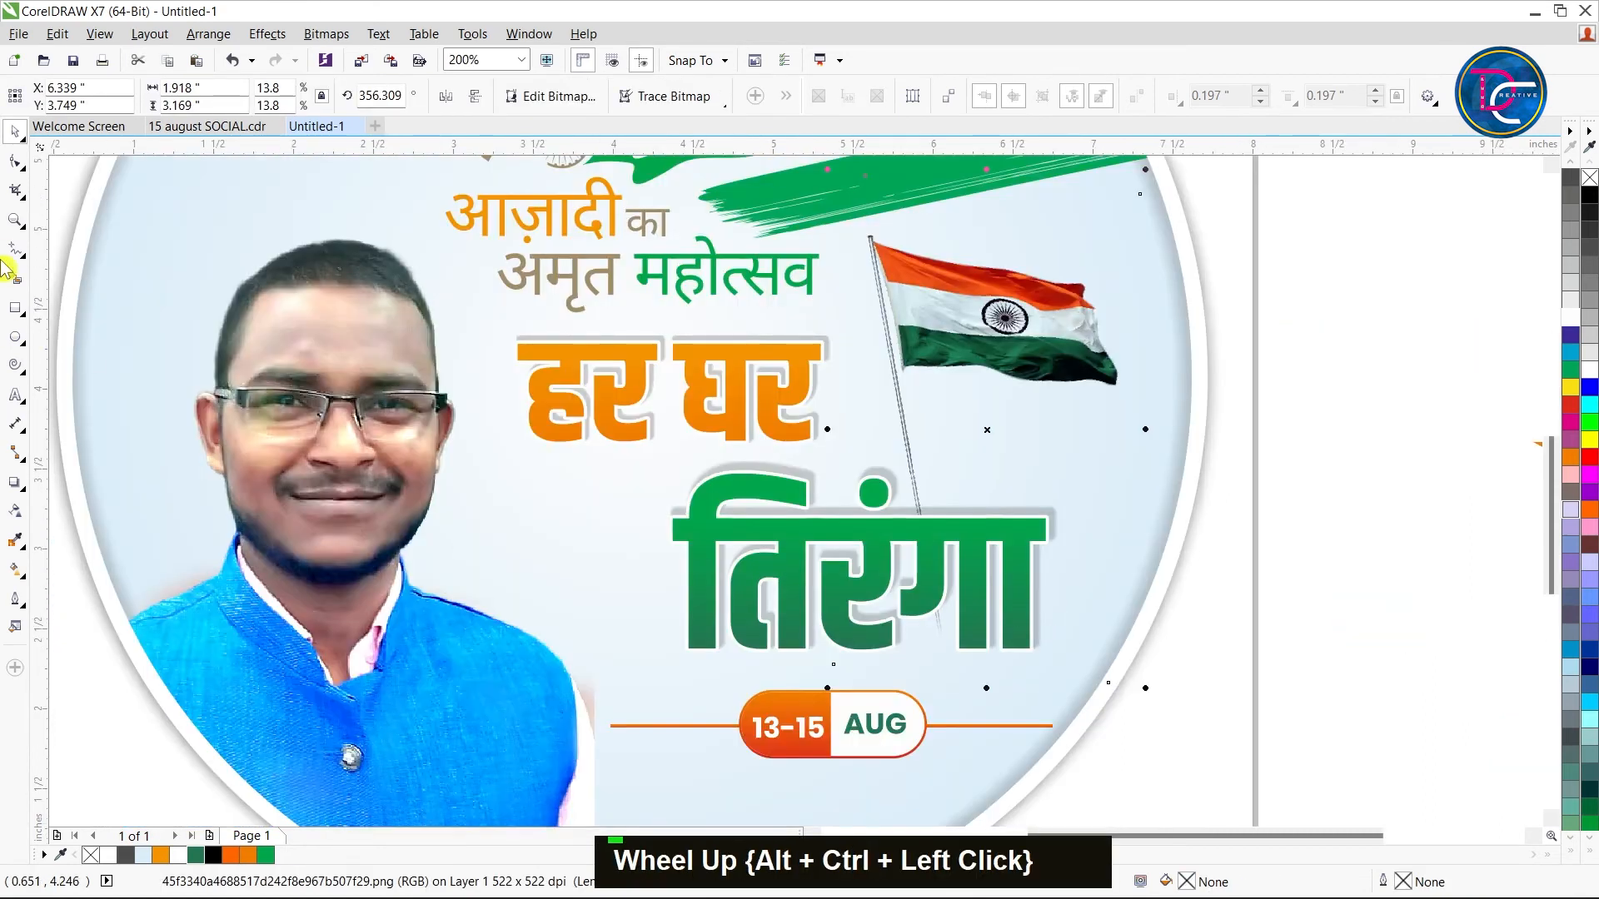
pyautogui.click(15, 161)
pyautogui.moveTo(1108, 683); pyautogui.dragTo(1095, 616)
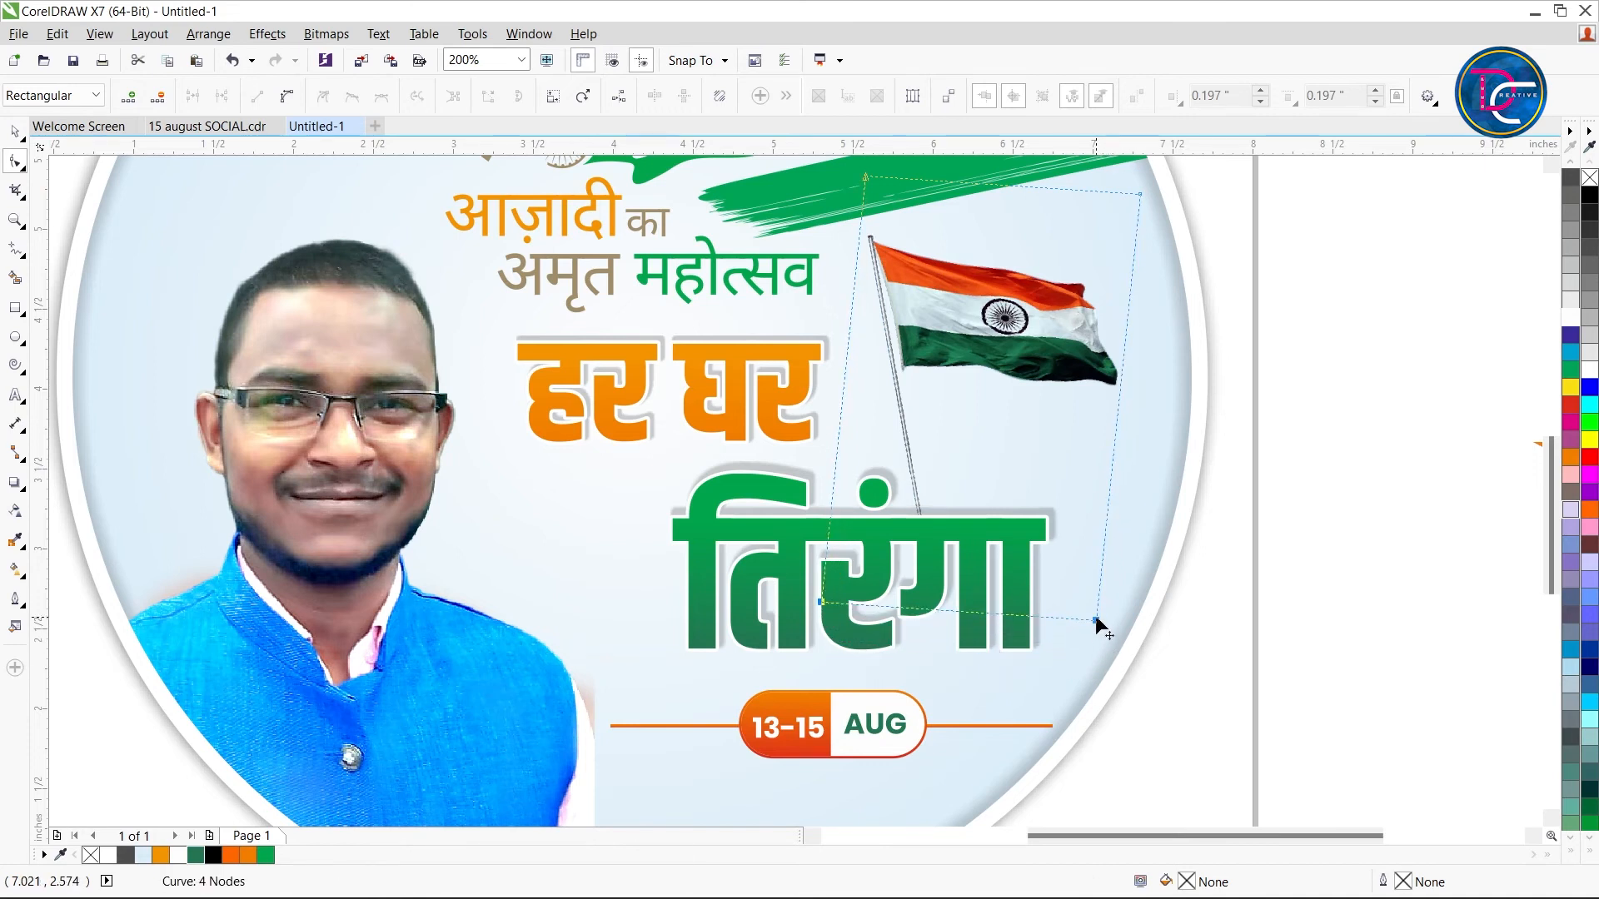
pyautogui.hotkey('ctrl', 'space')
# Enlarge the tricolour ribbon and chakra graphic to about 9 inches wide and place it over the right half of the circle
pyautogui.scroll(-1, 1157, 666)
pyautogui.click(1353, 579)
pyautogui.moveTo(1427, 556); pyautogui.dragTo(1404, 505)
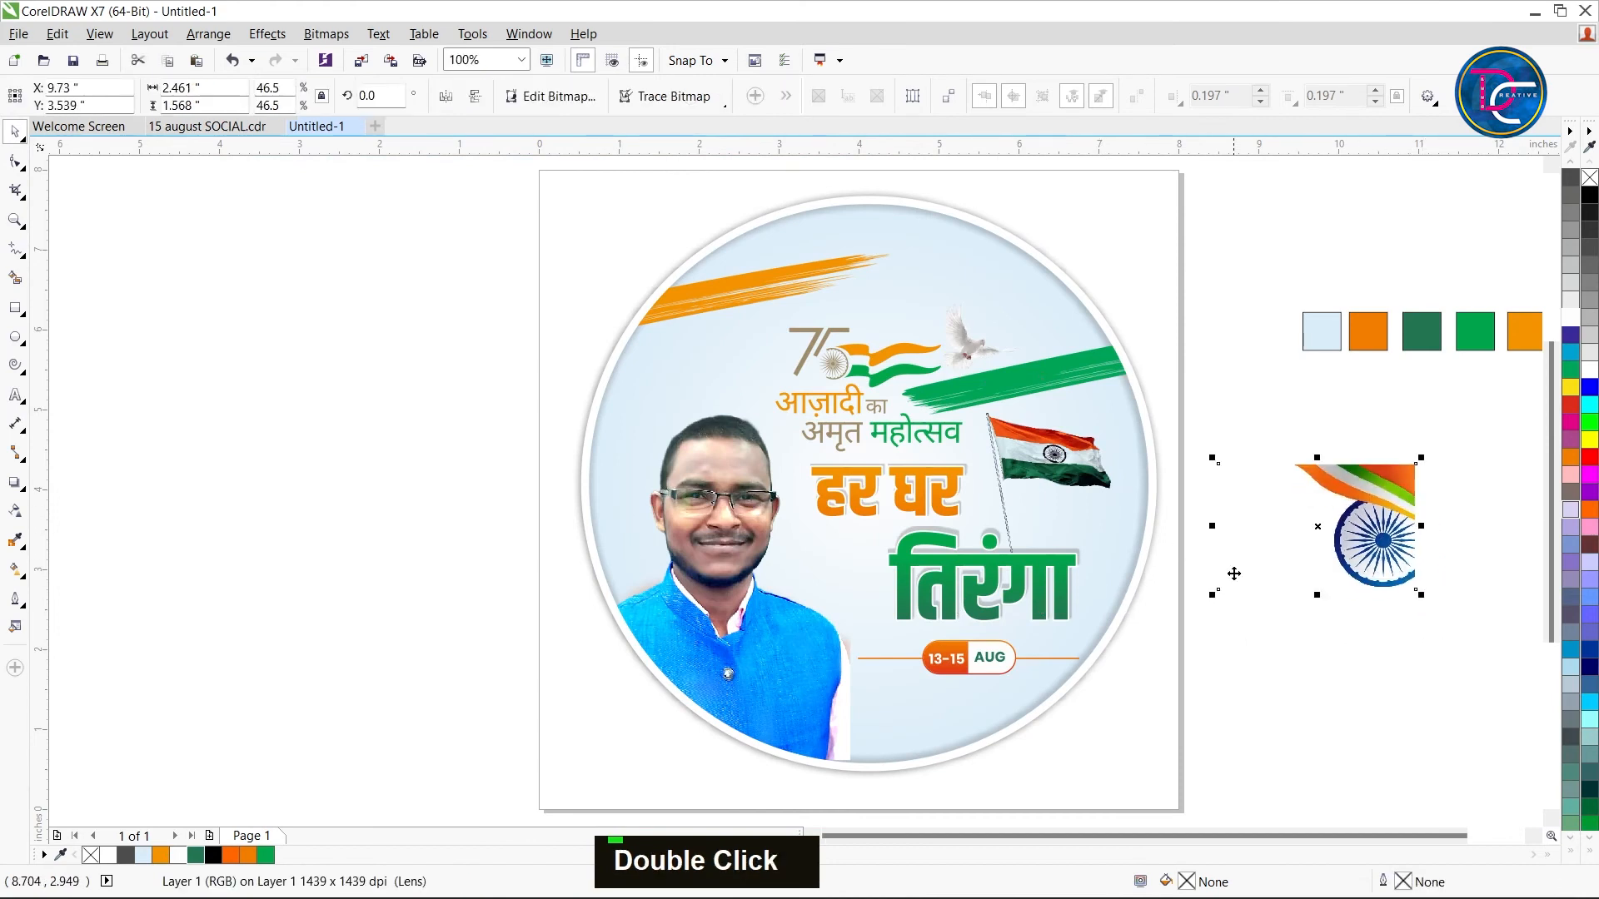
pyautogui.moveTo(1213, 593); pyautogui.dragTo(689, 820)
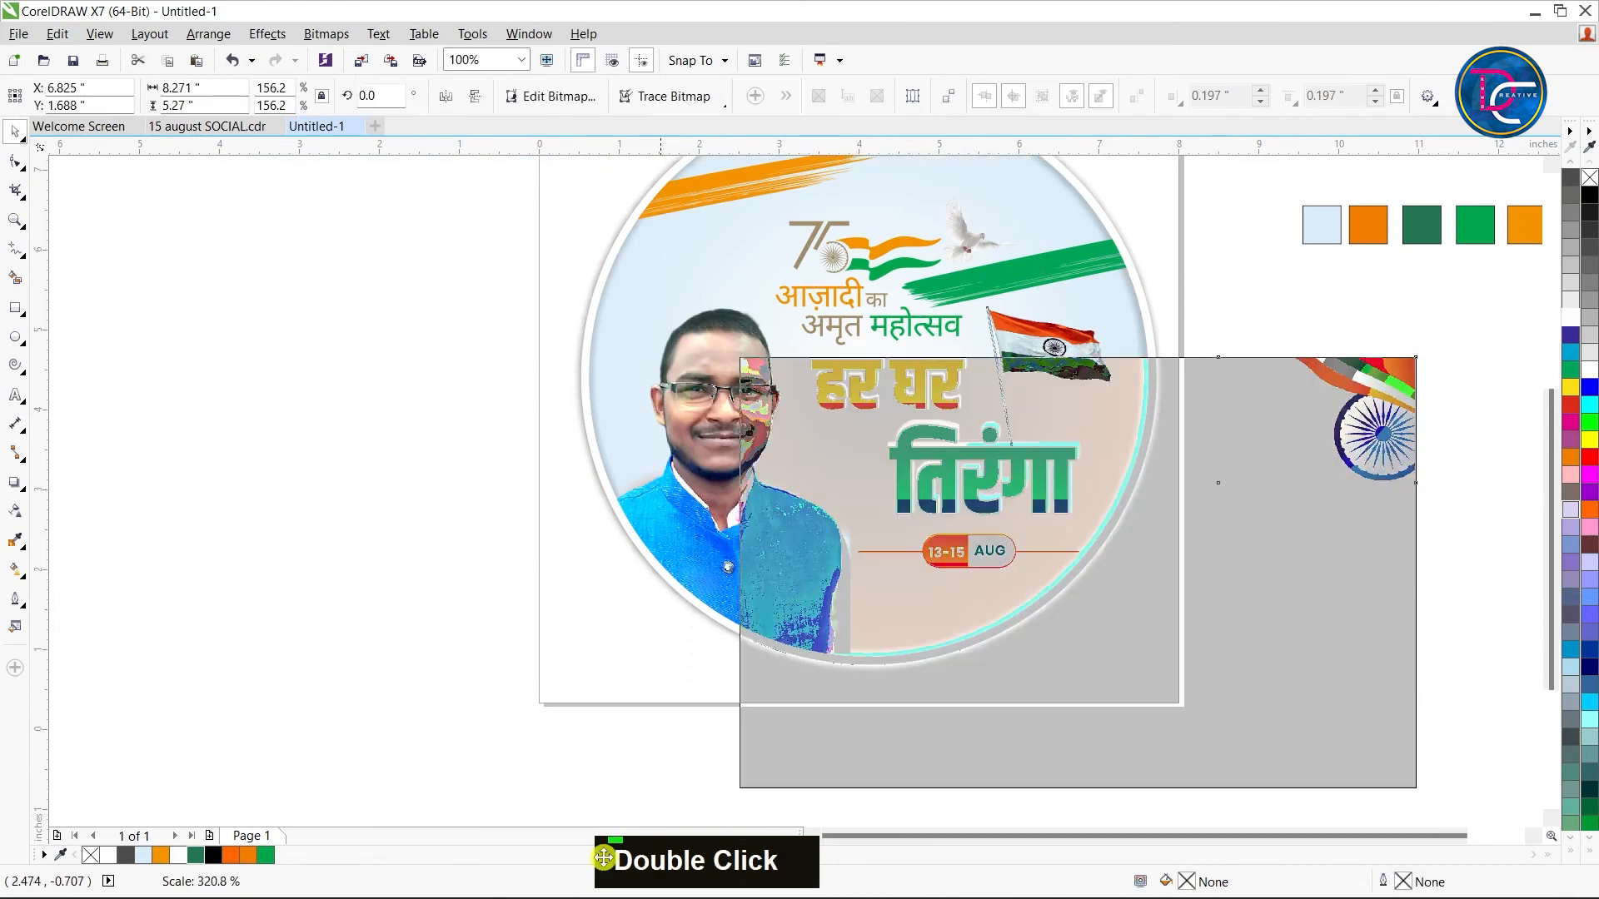
pyautogui.scroll(-1, 1177, 529)
pyautogui.moveTo(1284, 542); pyautogui.dragTo(1169, 432)
pyautogui.scroll(1, 1153, 388)
pyautogui.scroll(-1, 1155, 385)
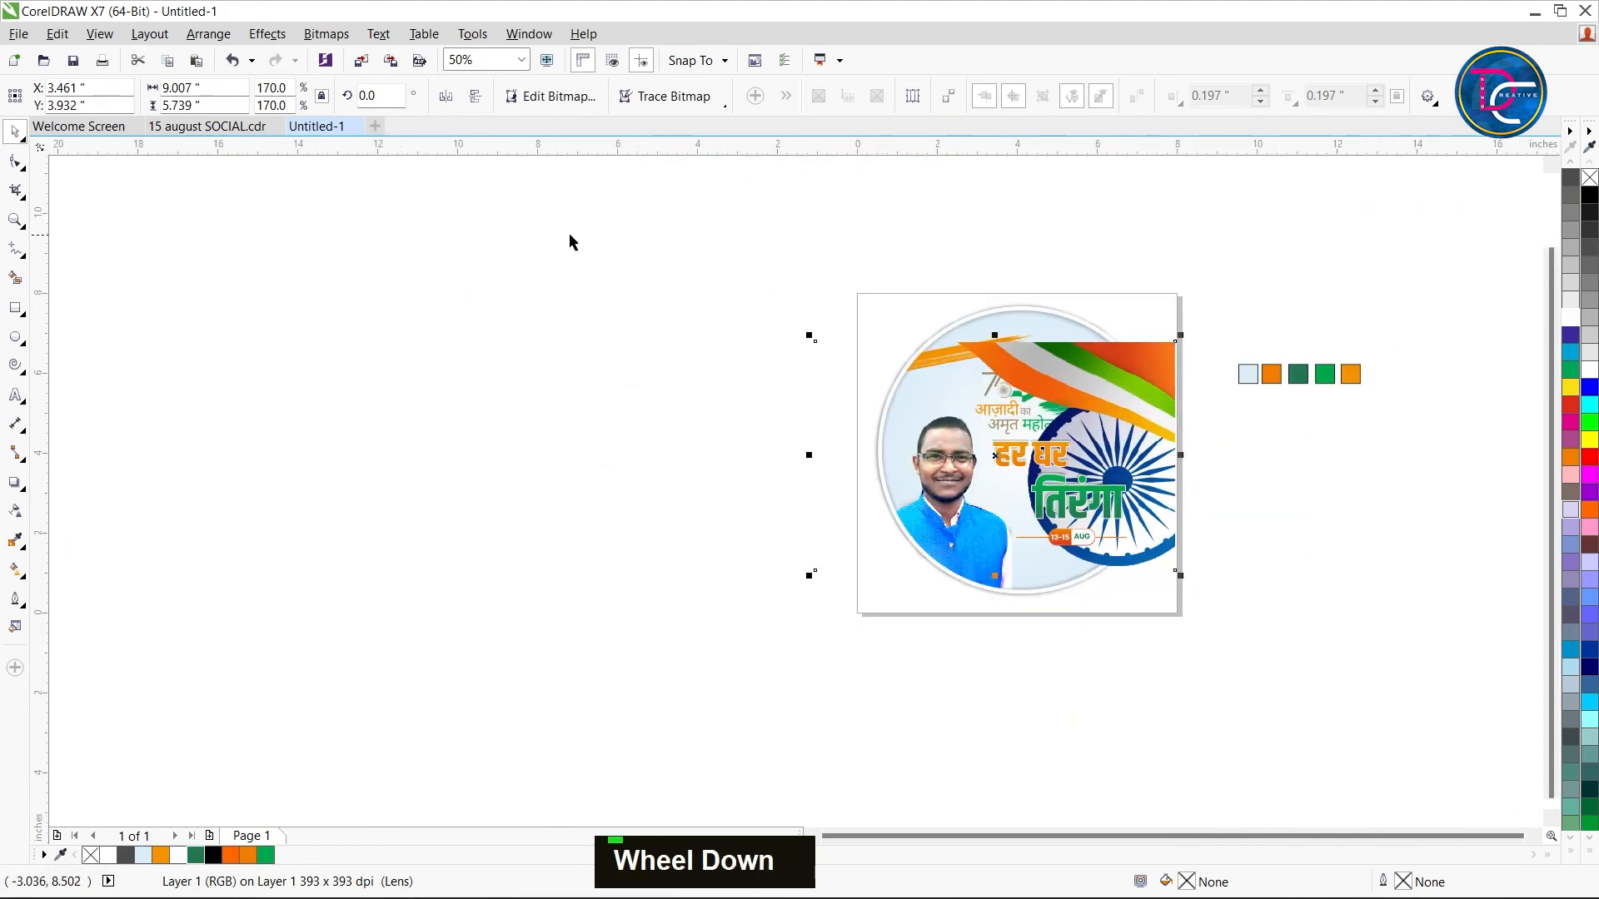
# Scale the ribbon and chakra graphic up further to about 10.17 by 6.48 inches, keeping its right edge near the page edge
pyautogui.click(783, 340)
pyautogui.click(1131, 376)
pyautogui.moveTo(805, 333); pyautogui.dragTo(329, 339)
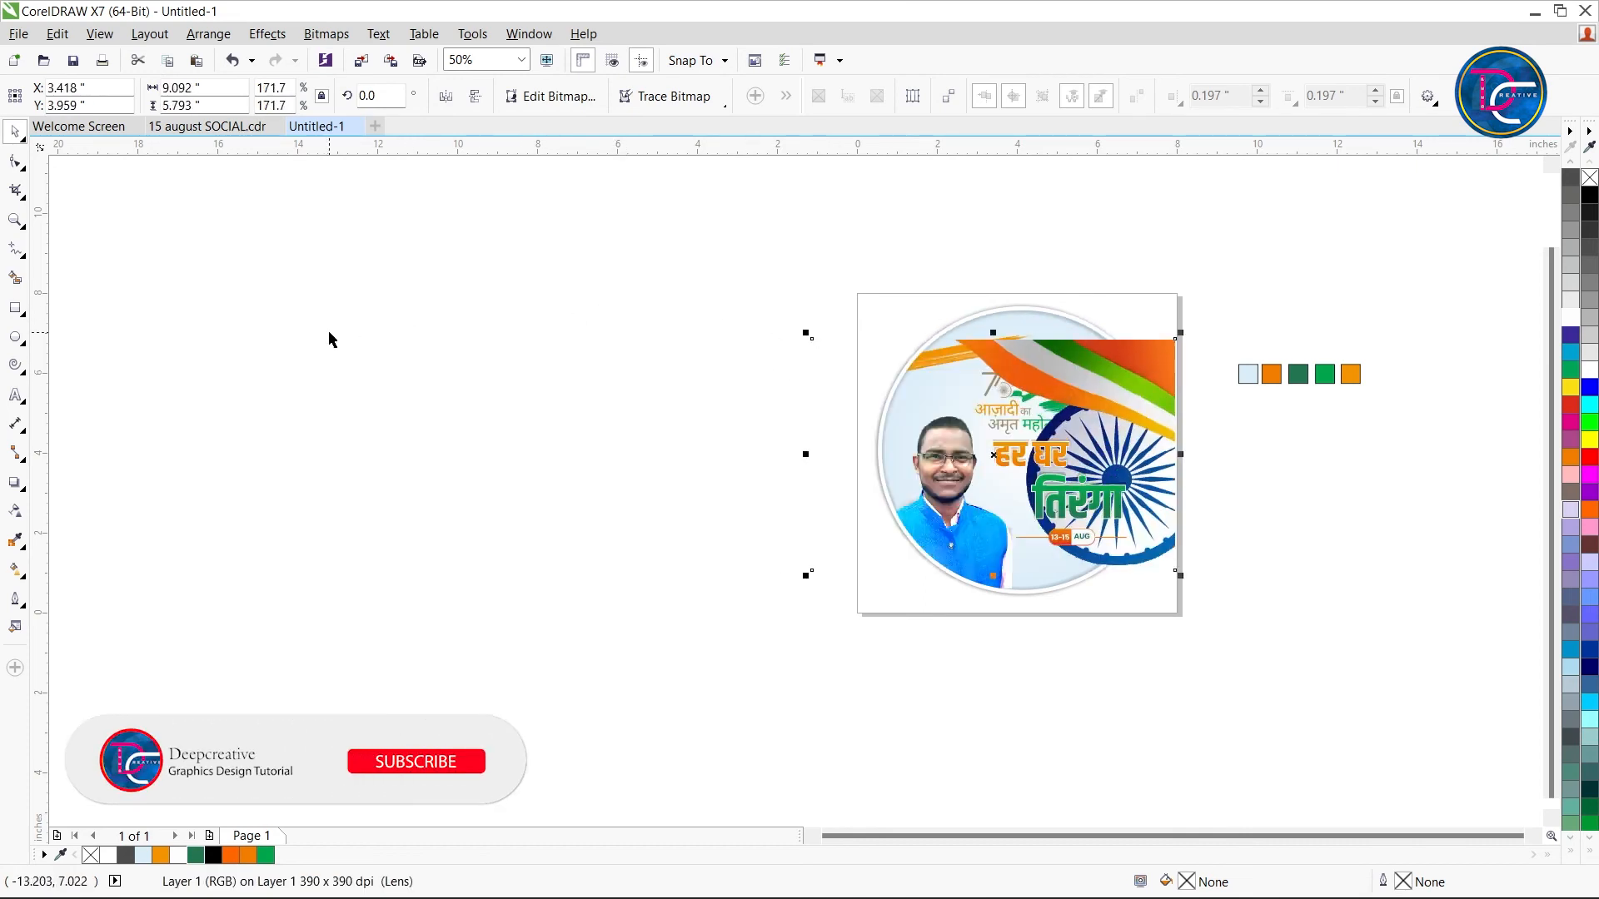
pyautogui.scroll(1, 1061, 365)
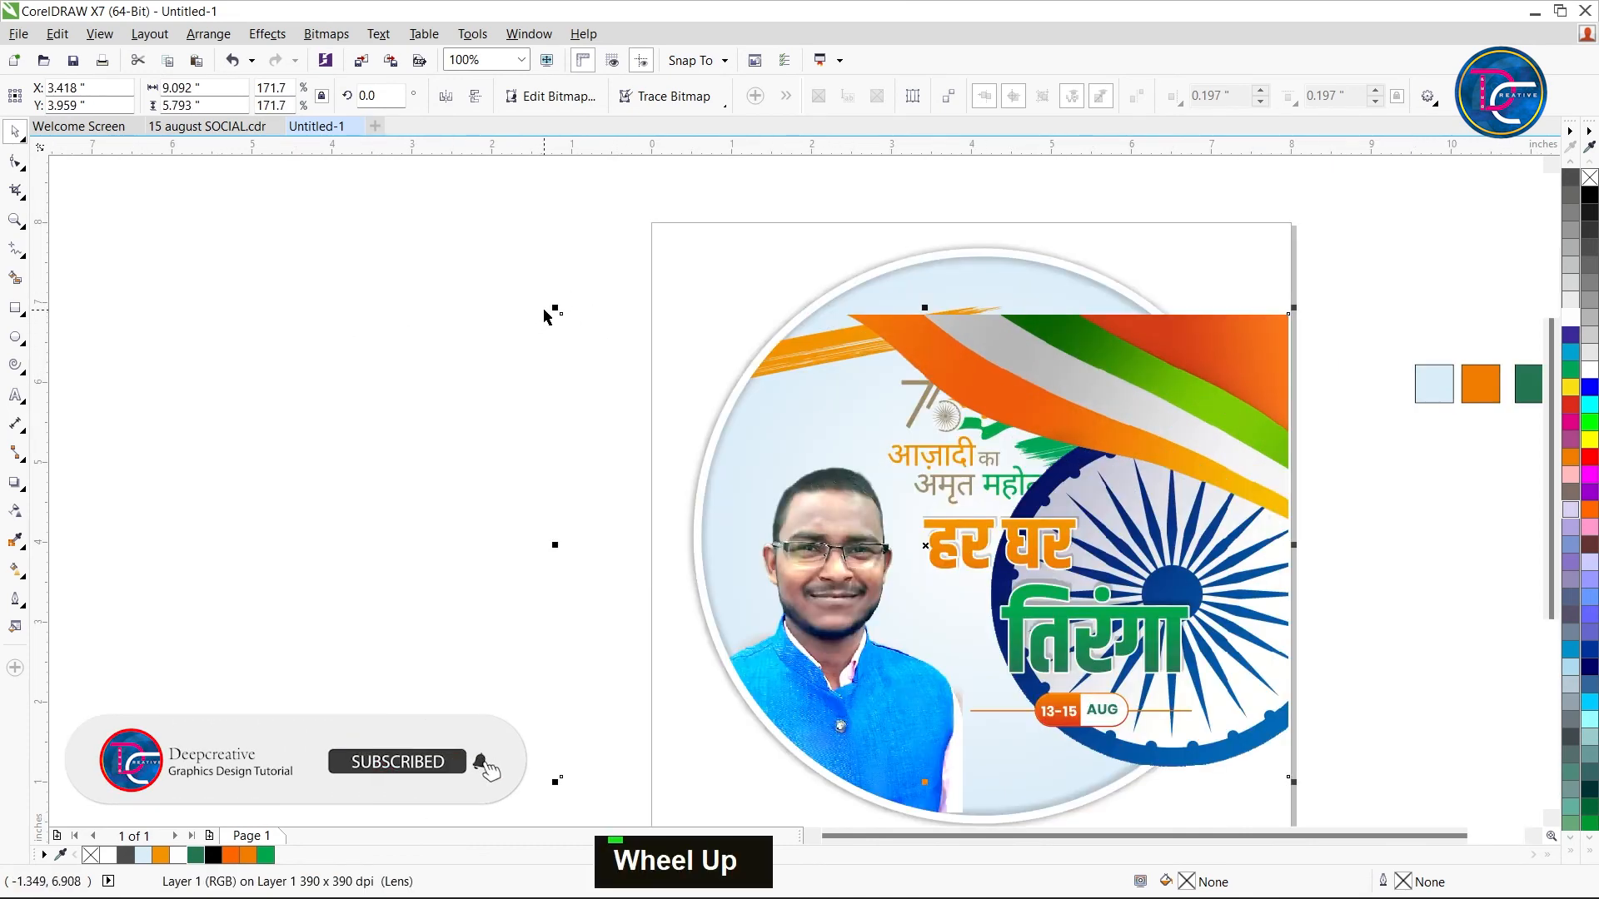
pyautogui.moveTo(554, 313); pyautogui.dragTo(99, 275)
pyautogui.moveTo(498, 273); pyautogui.dragTo(469, 253)
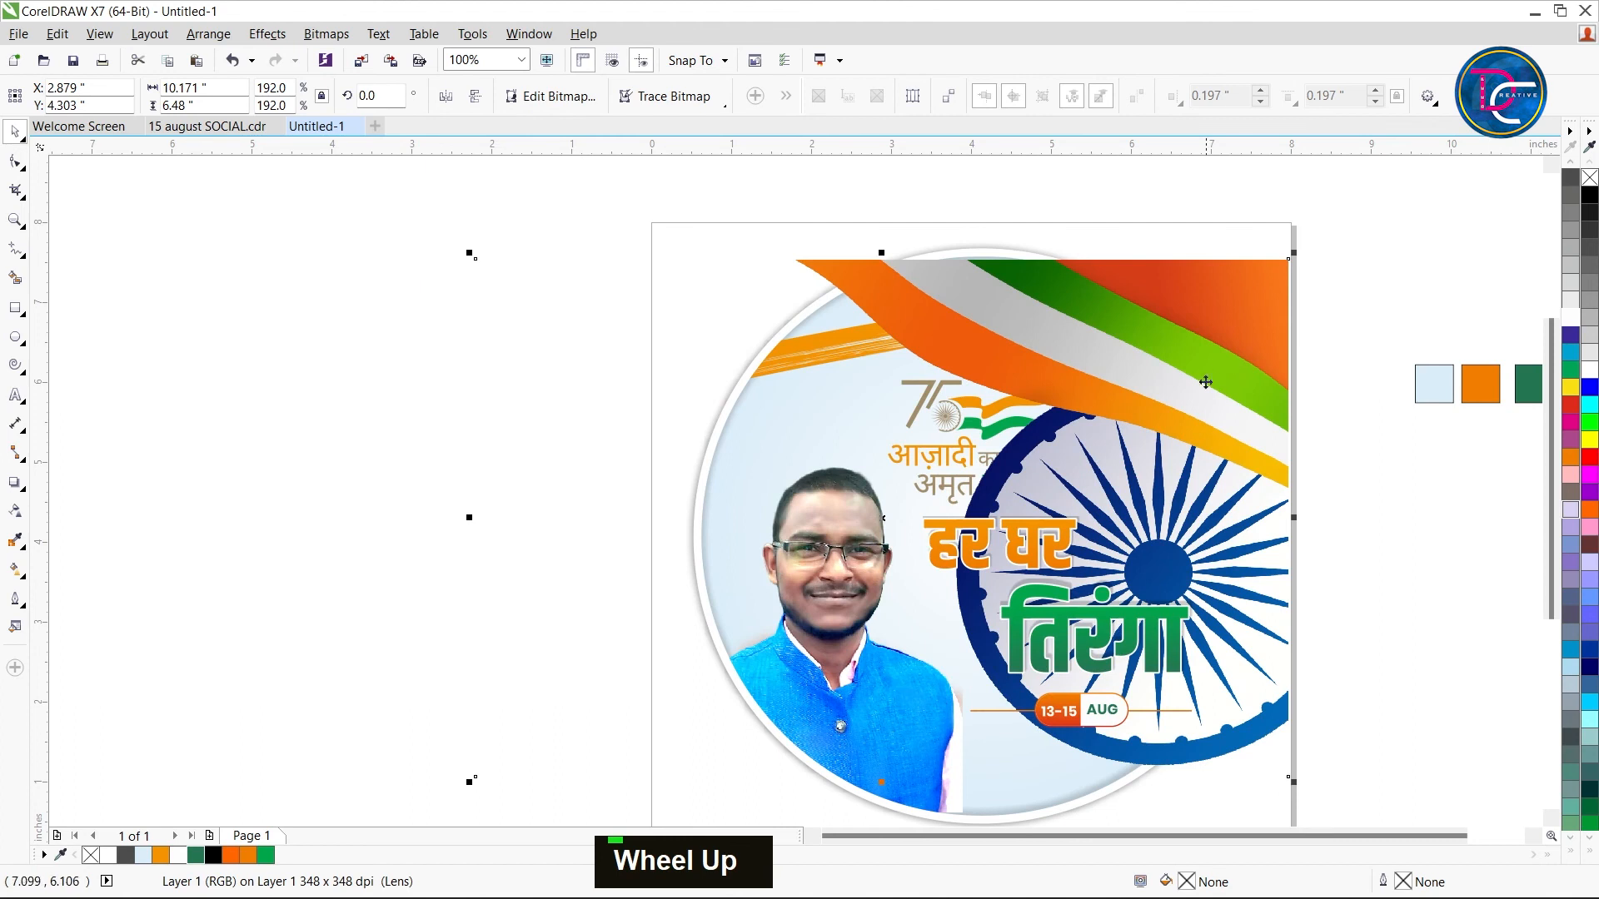
pyautogui.press('Escape')
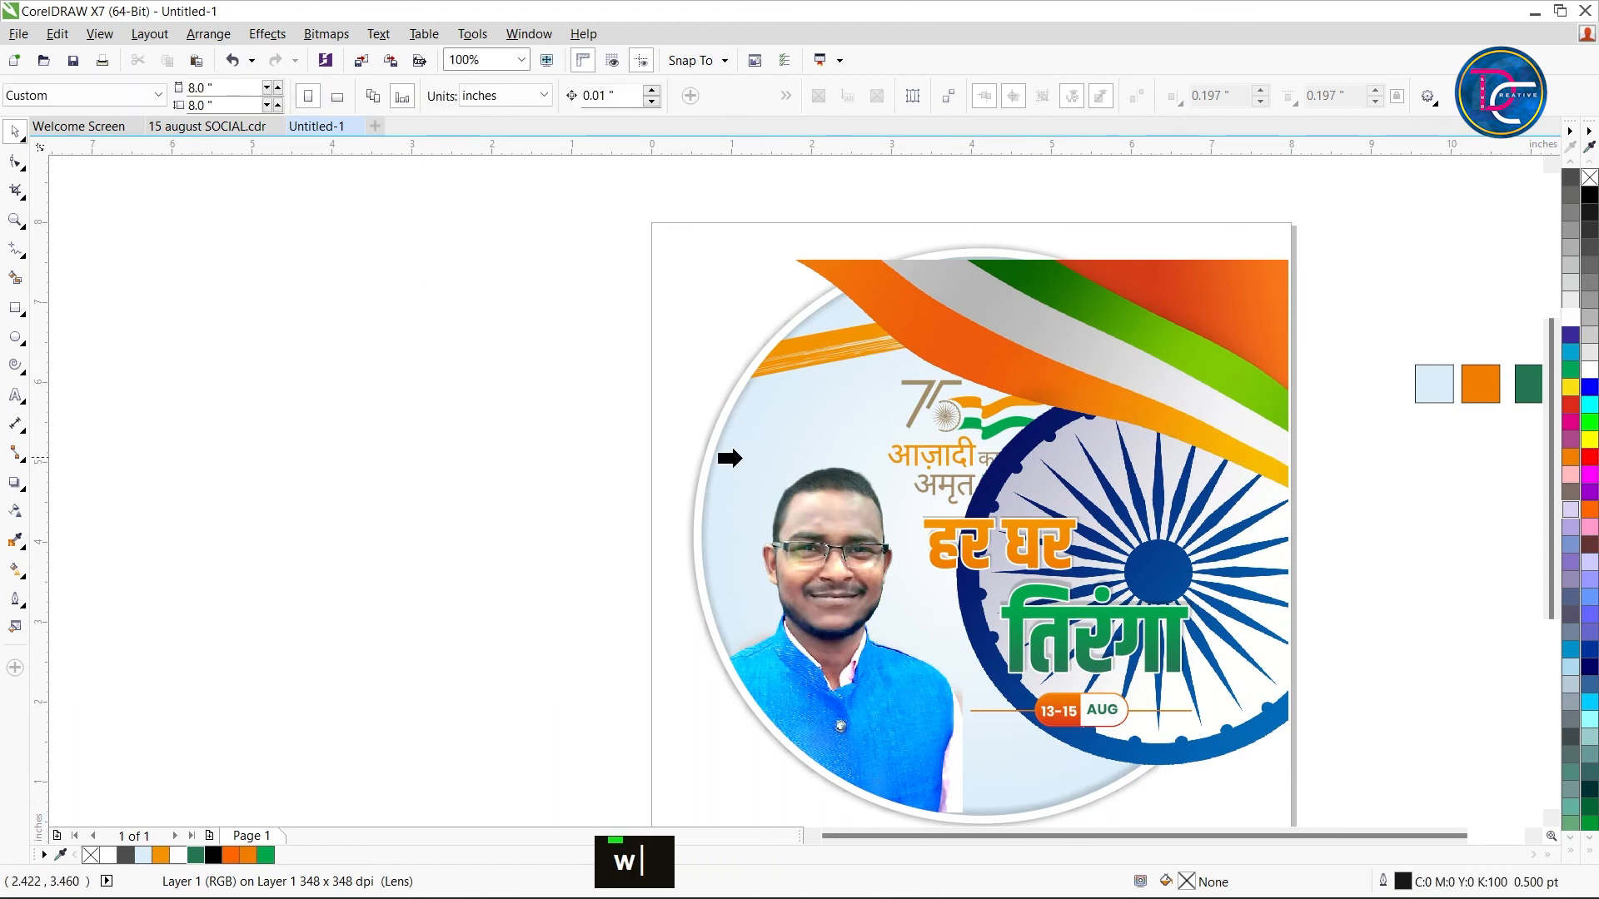
pyautogui.click(732, 468)
pyautogui.click(801, 502)
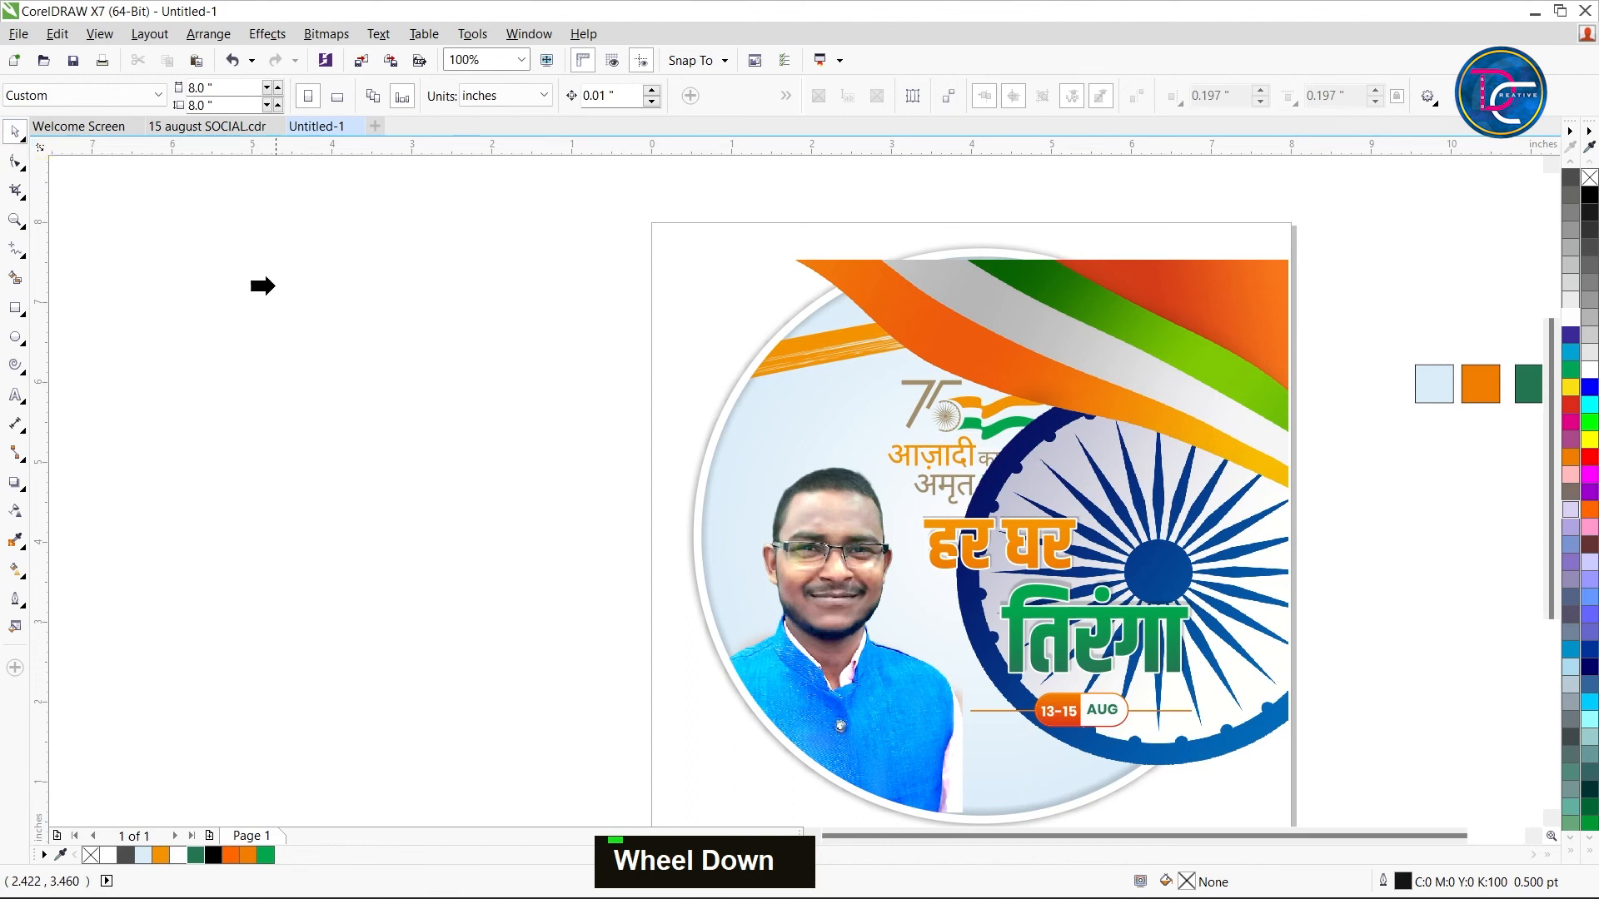
pyautogui.press('Escape')
# Move the ribbon and chakra graphic off the page to the right and PowerClip it inside the large circle
pyautogui.scroll(-4, 662, 307)
pyautogui.click(660, 314)
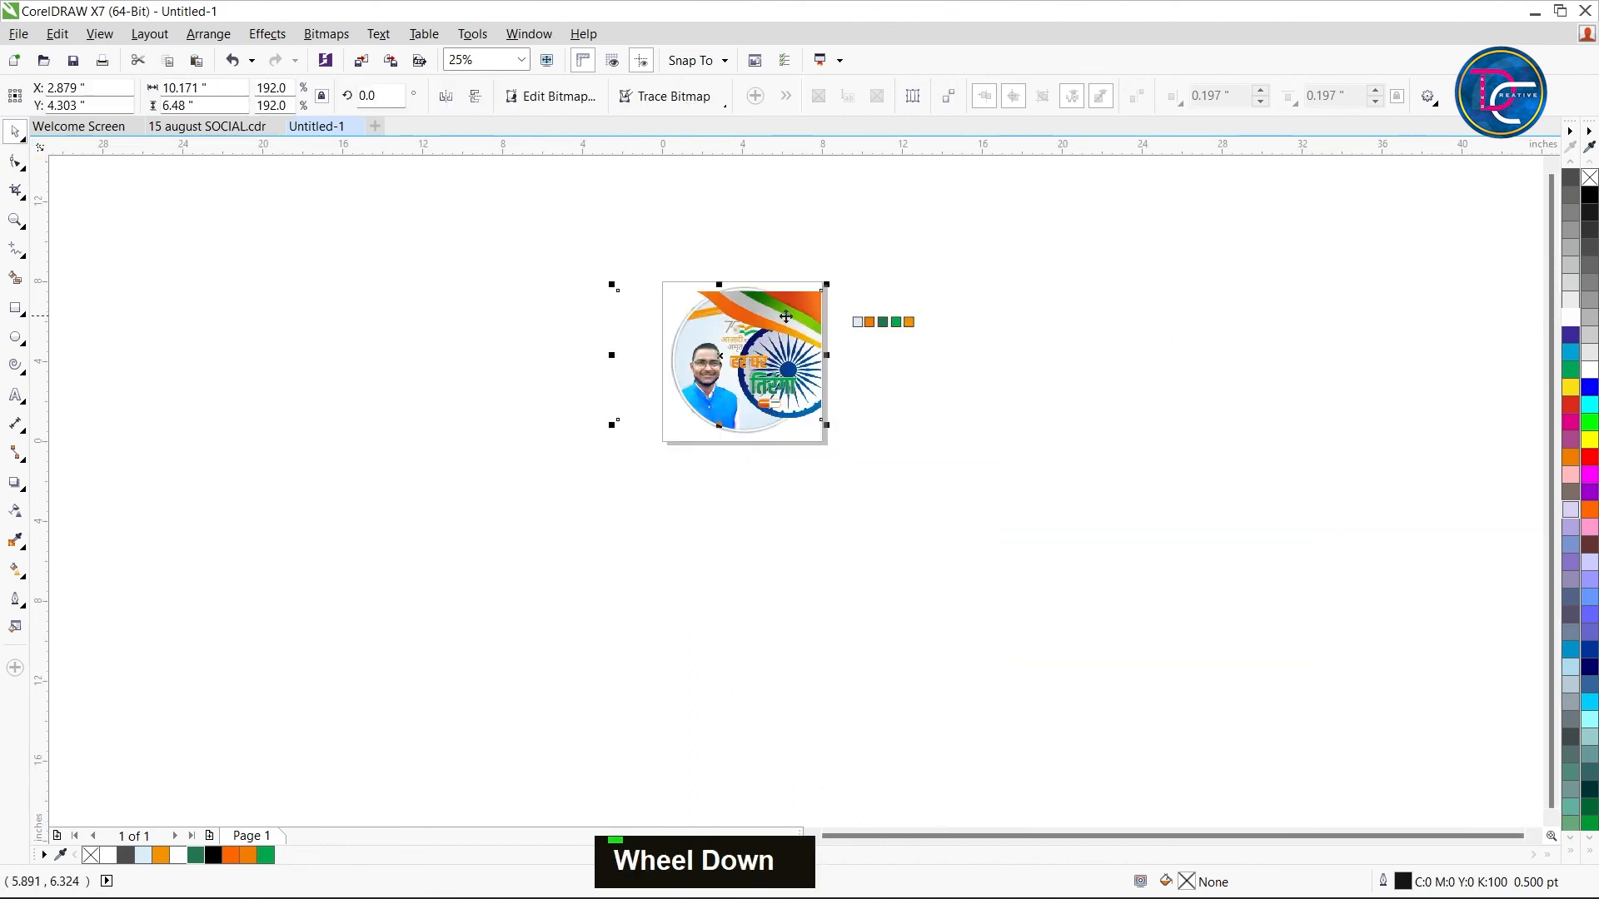
pyautogui.press('z')
pyautogui.moveTo(659, 315); pyautogui.dragTo(982, 487)
pyautogui.hotkey('ctrl', 'space')
pyautogui.moveTo(812, 344); pyautogui.dragTo(1524, 382)
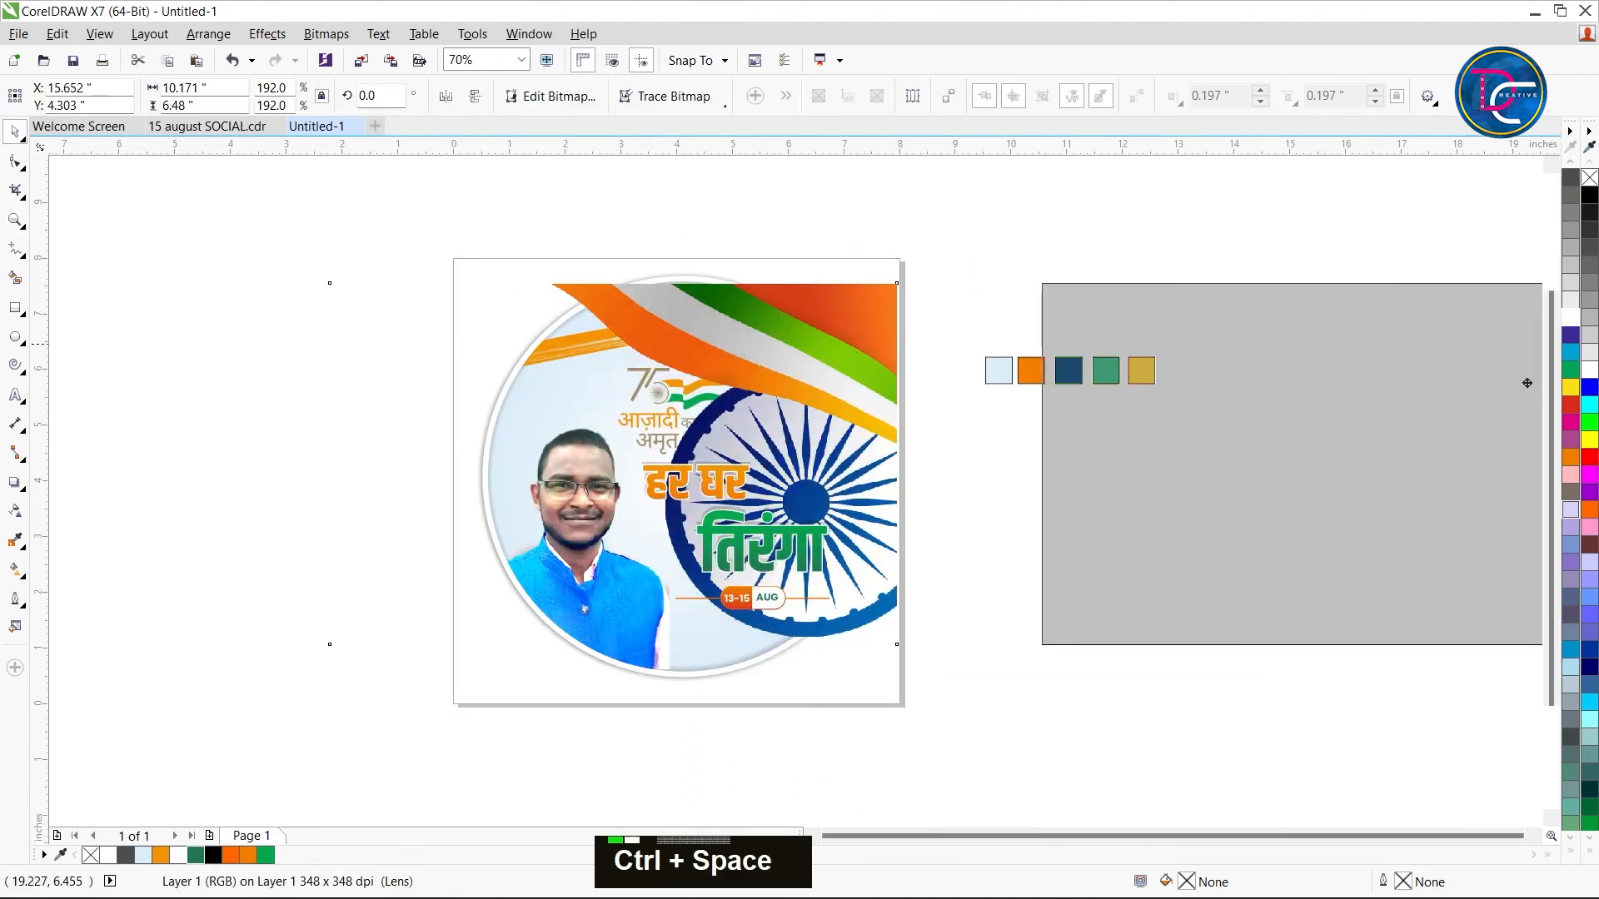
pyautogui.rightClick(1468, 343)
pyautogui.click(1407, 331)
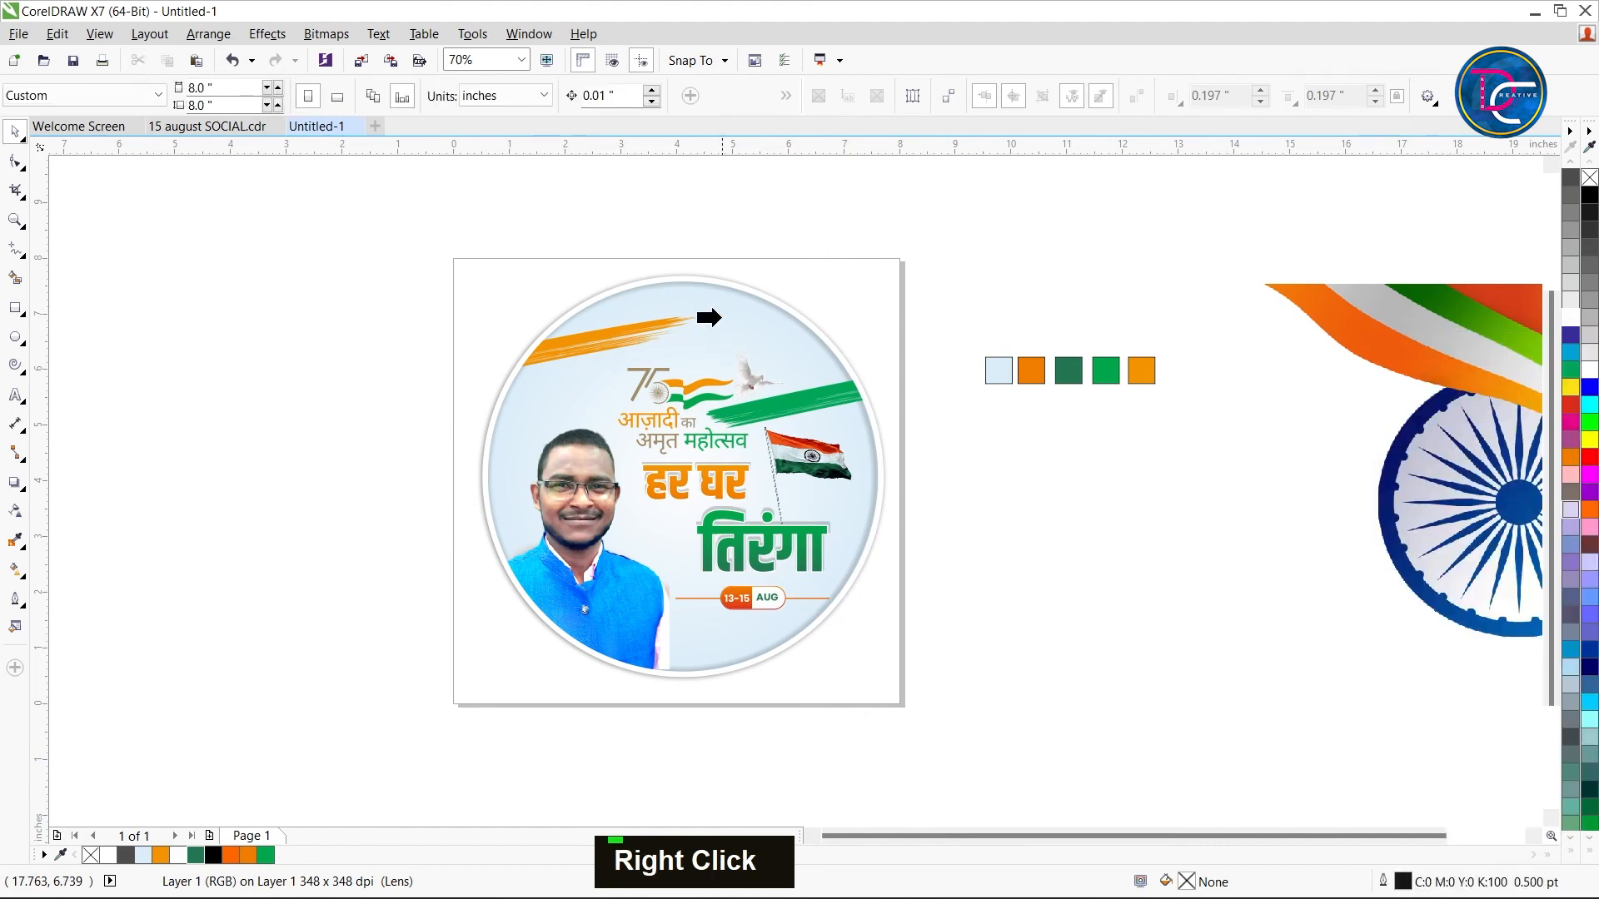
pyautogui.click(756, 321)
# Shift the ribbon and chakra graphic up and left within the circle, and send it to the back of the layer
pyautogui.keyDown('ctrl'); pyautogui.keyDown('alt'); pyautogui.click(767, 333); pyautogui.keyUp('alt'); pyautogui.keyUp('ctrl')
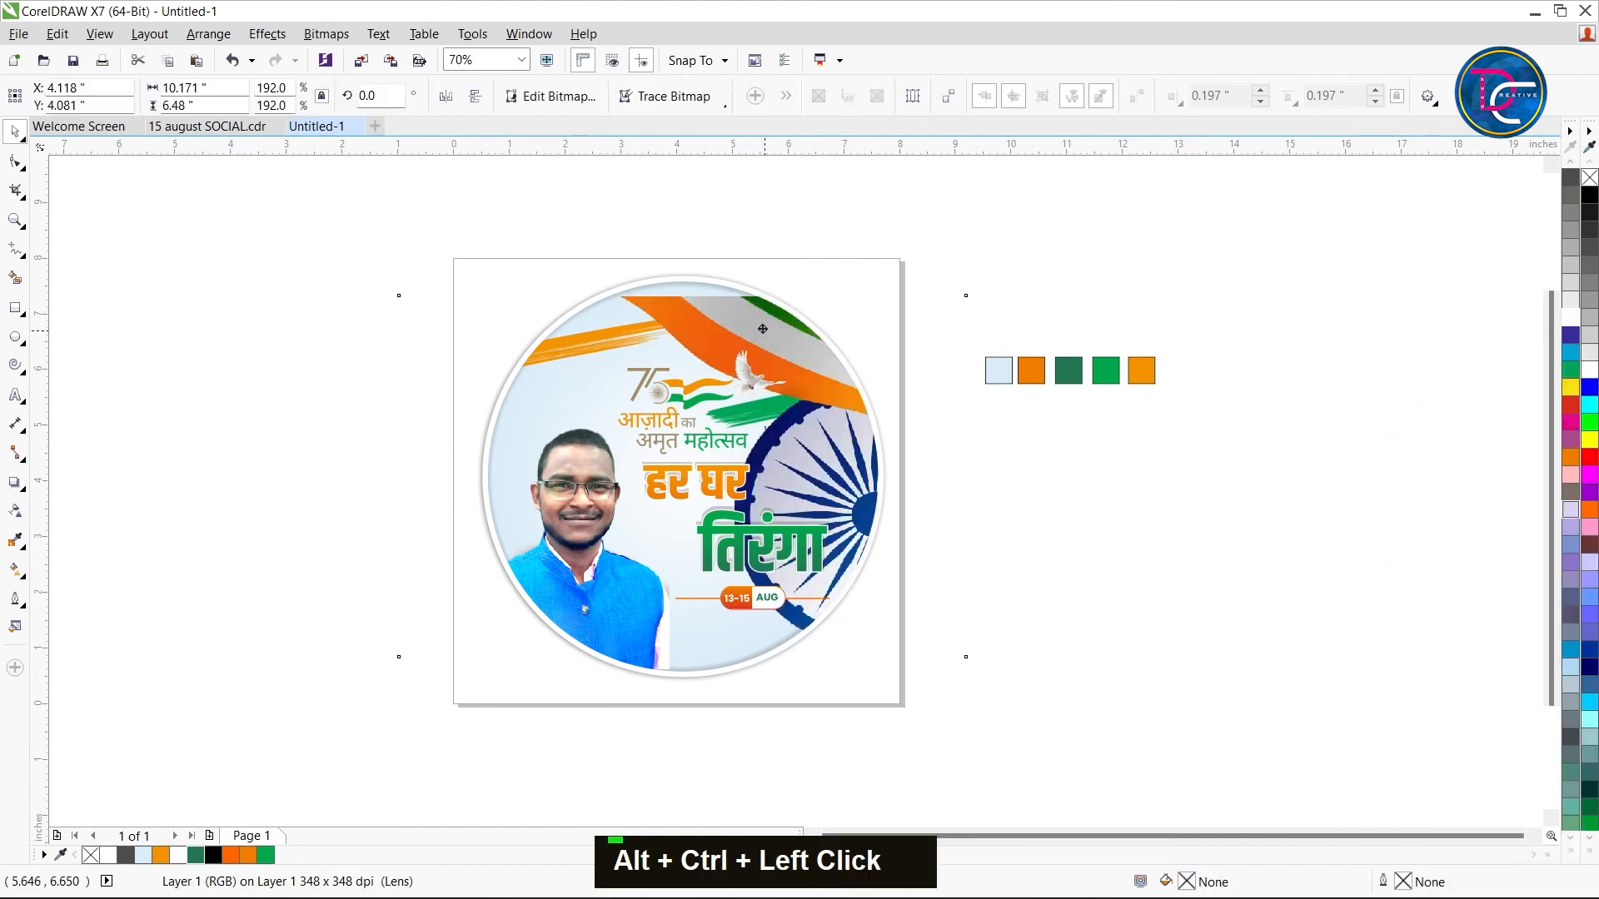
pyautogui.moveTo(768, 333); pyautogui.dragTo(723, 323)
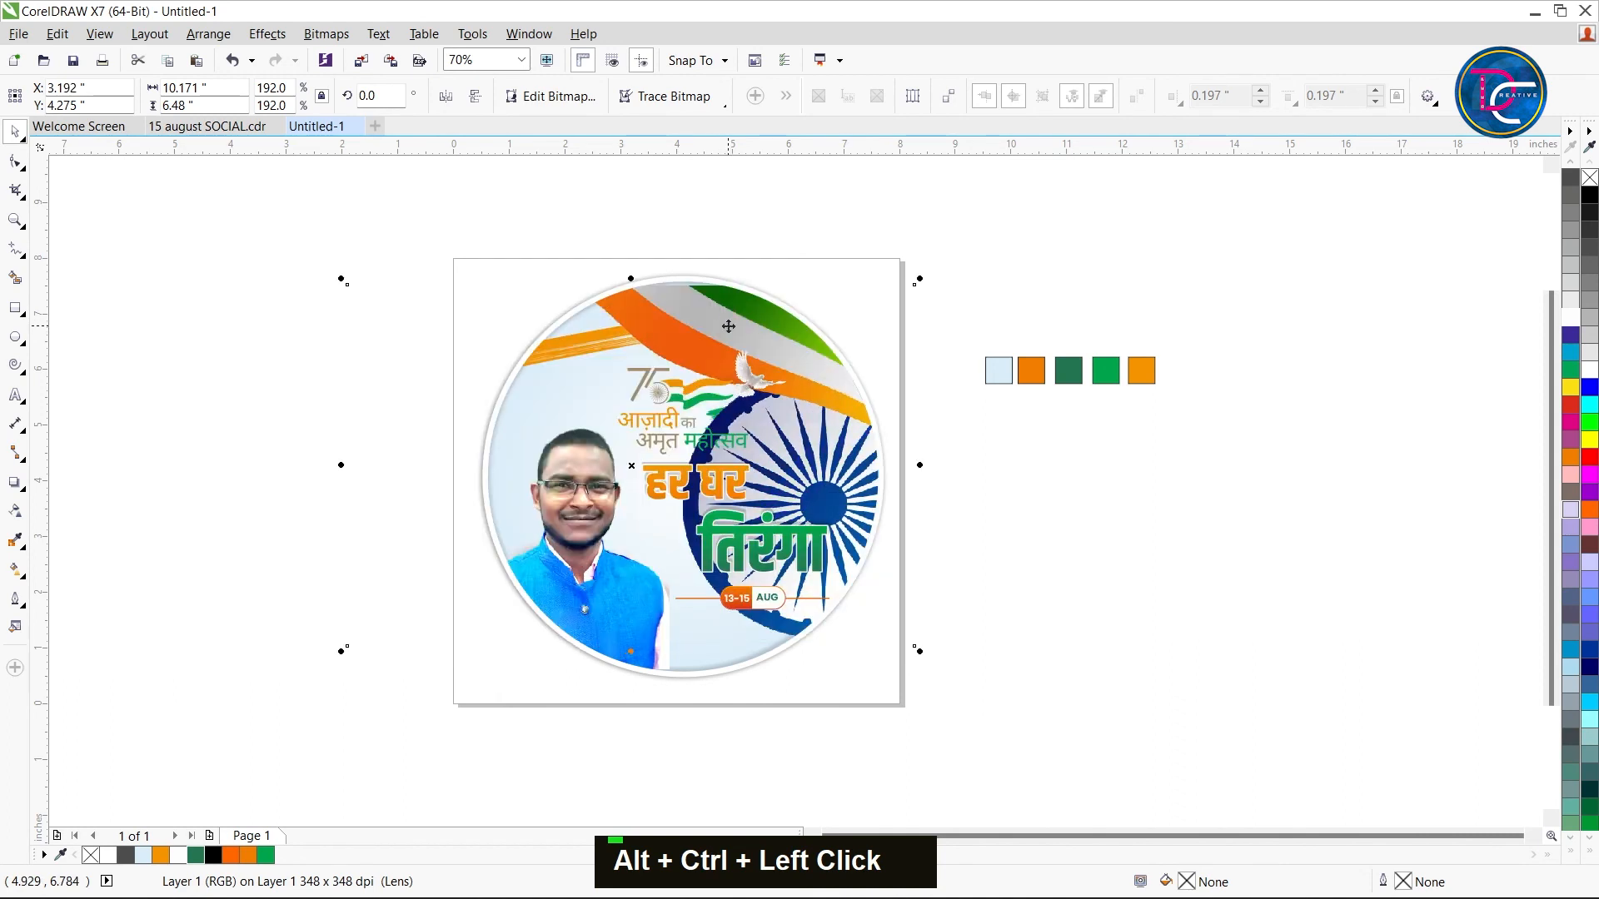
pyautogui.rightClick(728, 315)
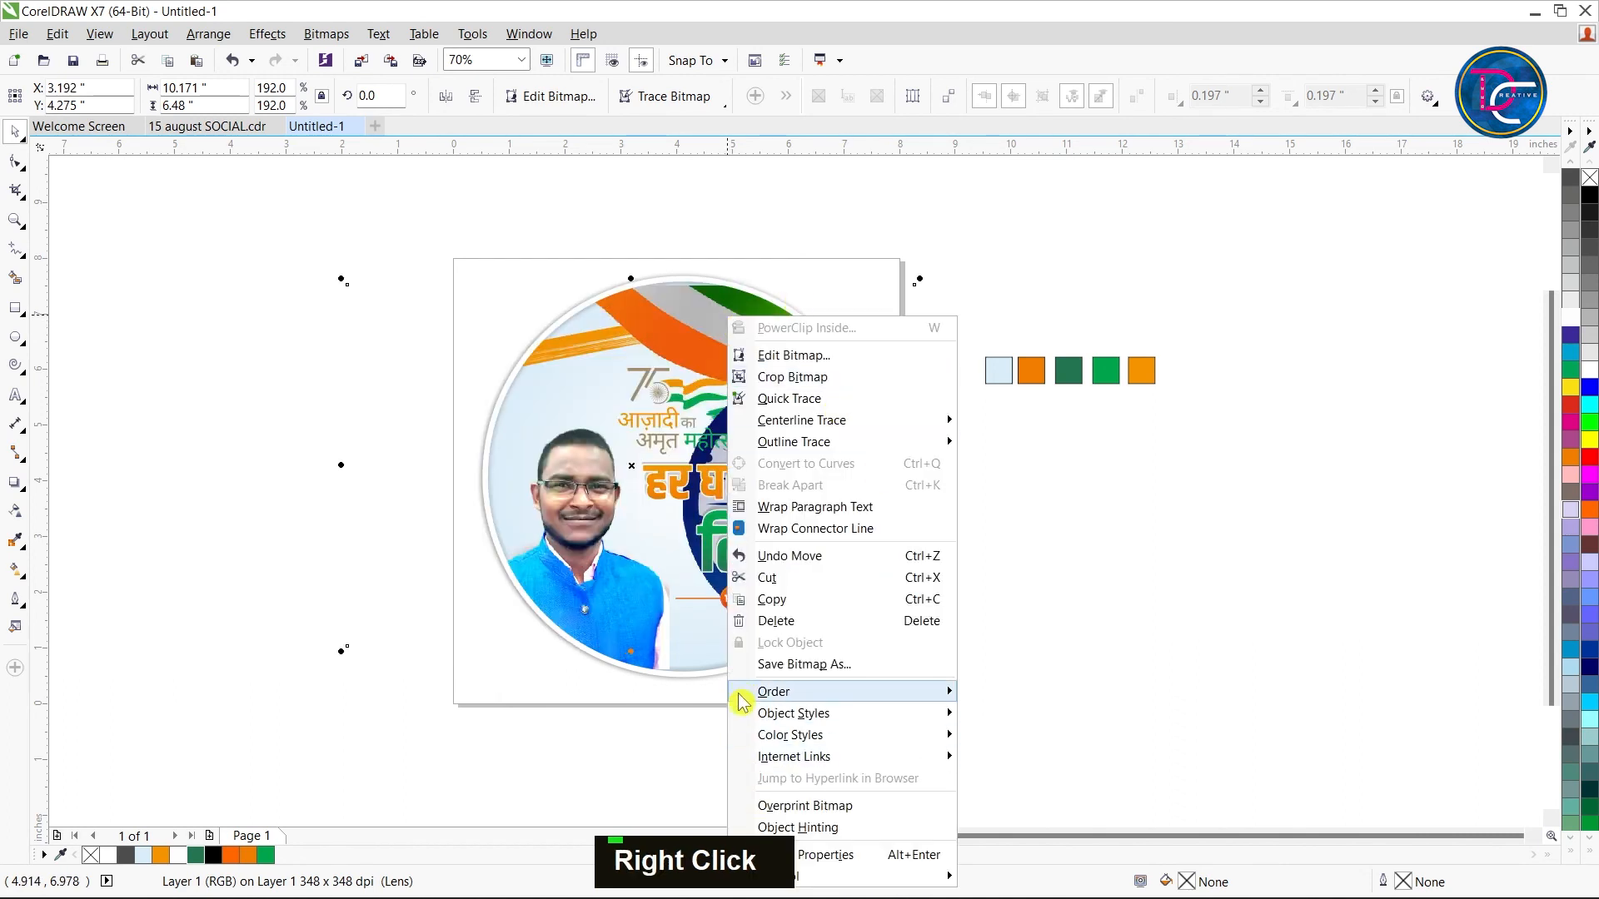
pyautogui.moveTo(932, 694)
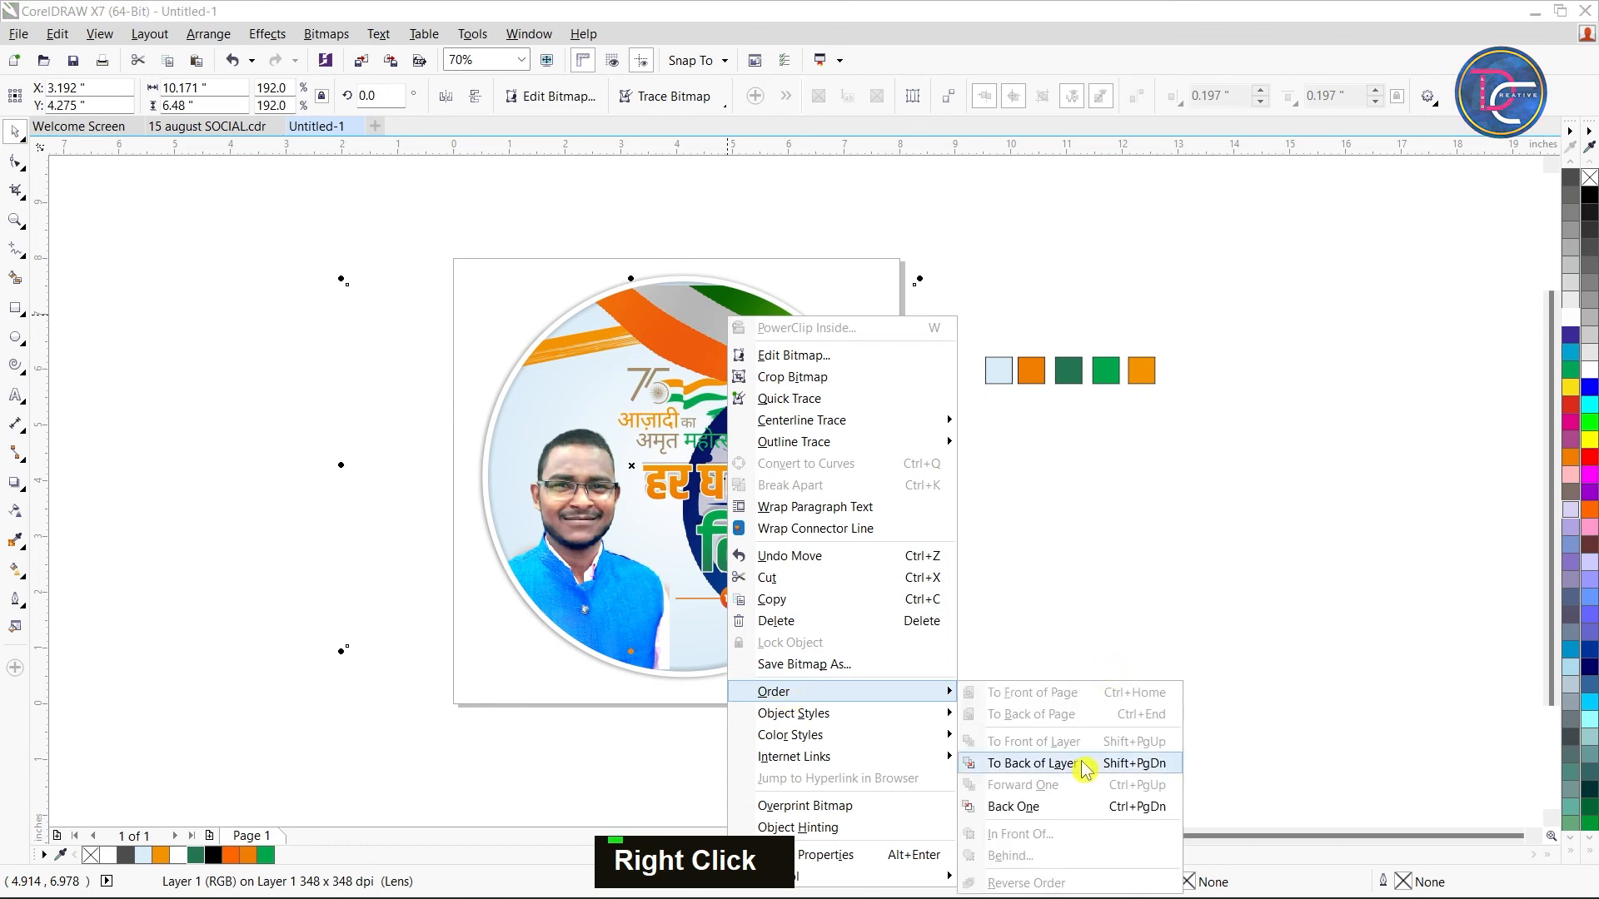
pyautogui.click(1136, 761)
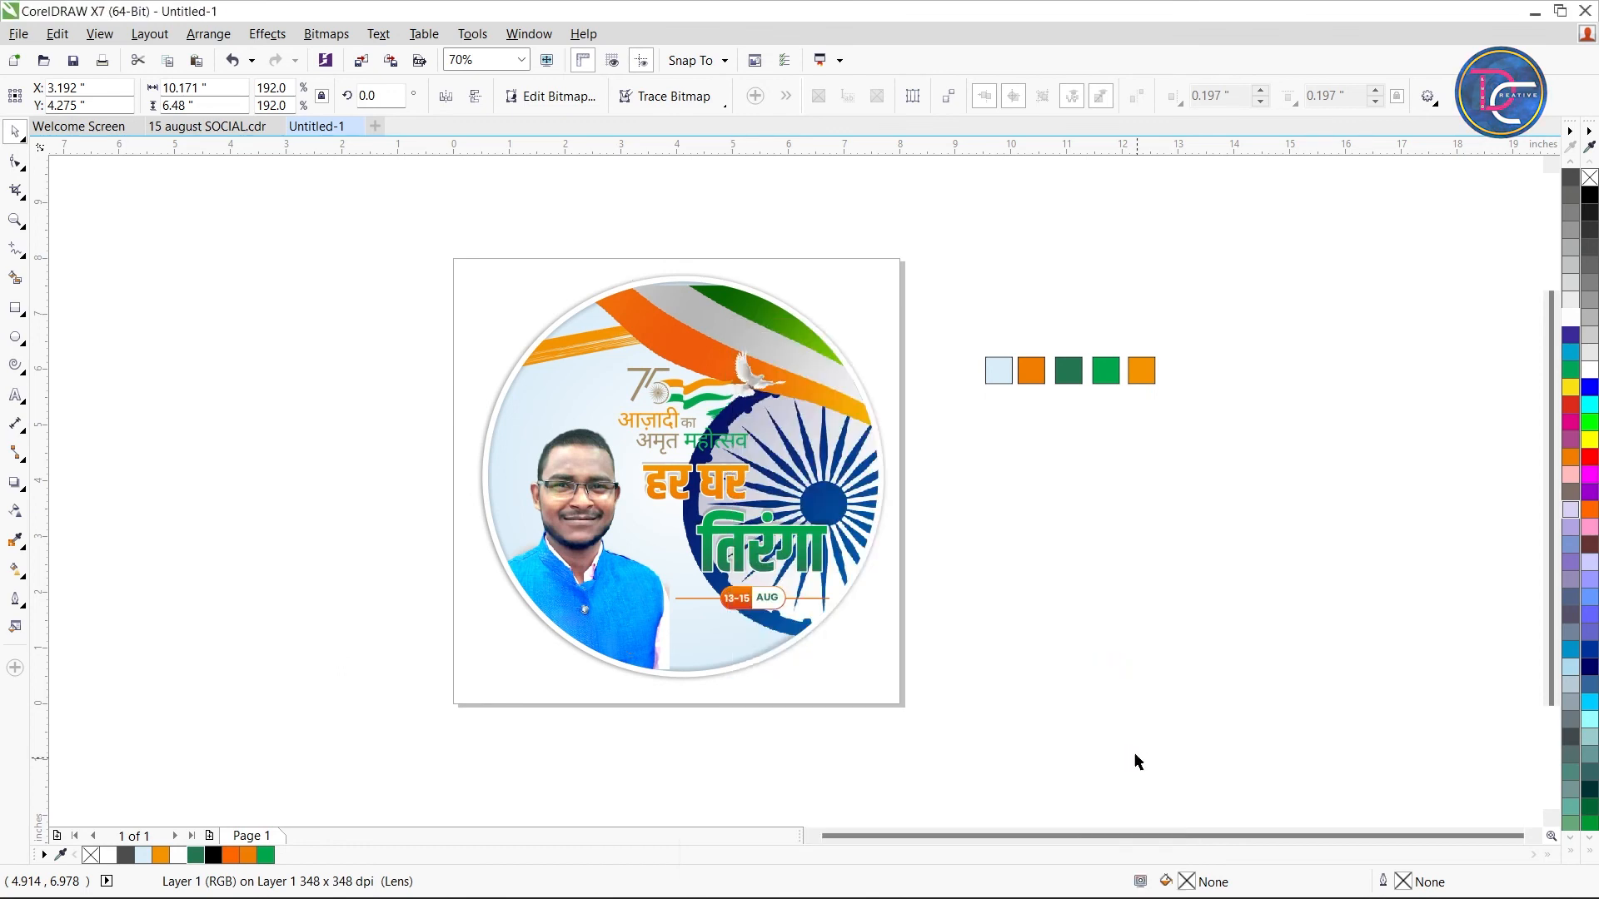
# Apply a uniform transparency of 95 to the ribbon and chakra graphic
pyautogui.click(15, 511)
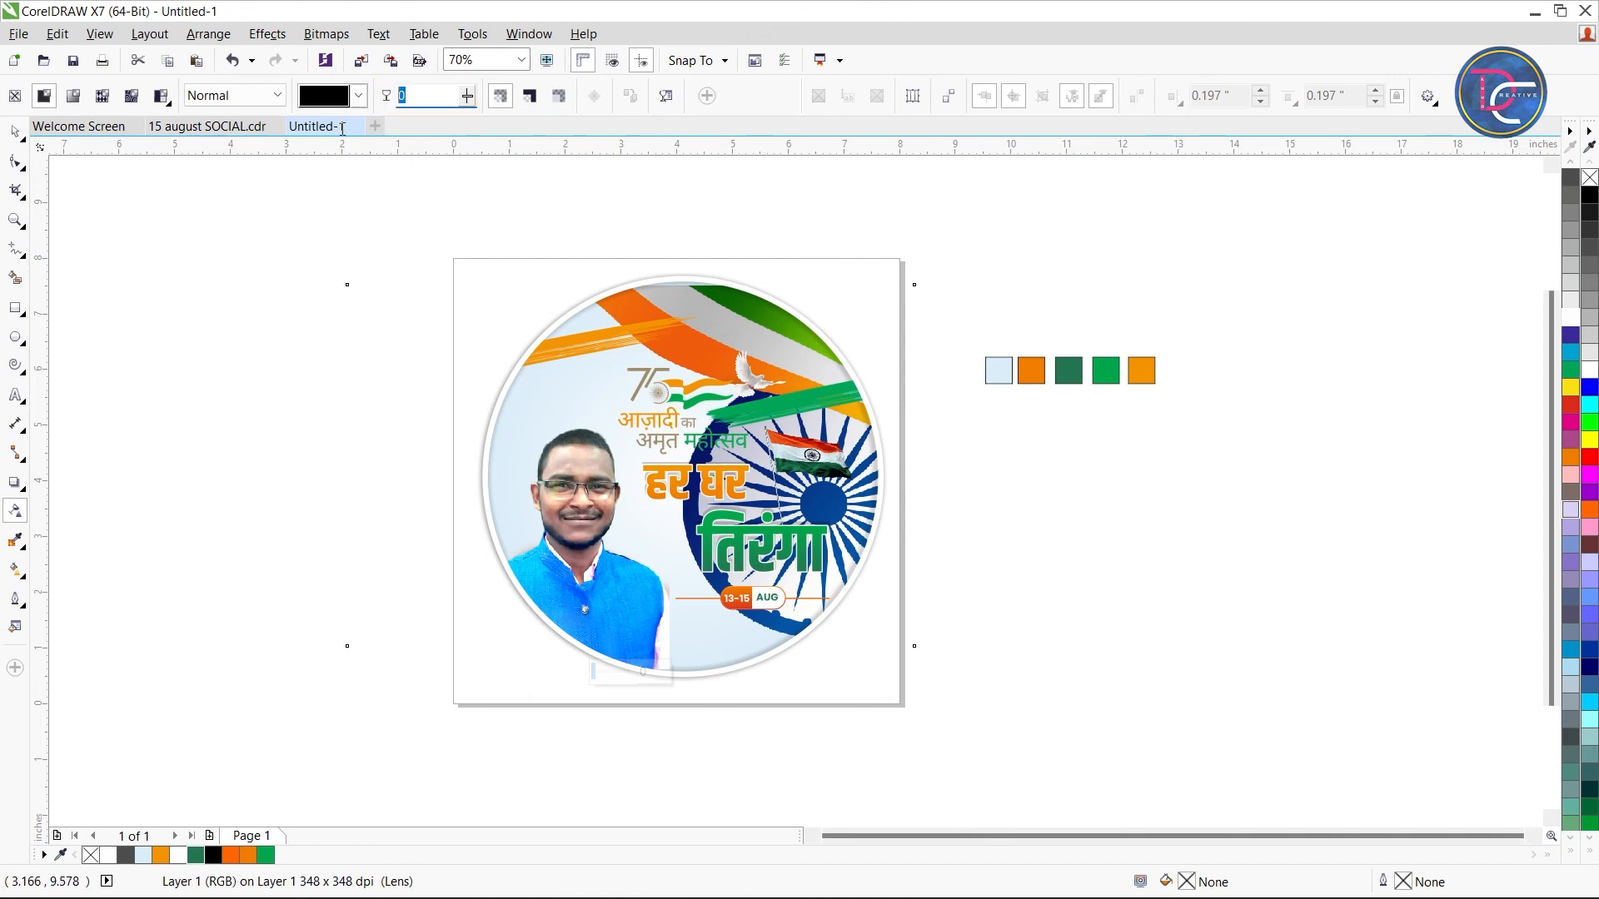
pyautogui.write('95')
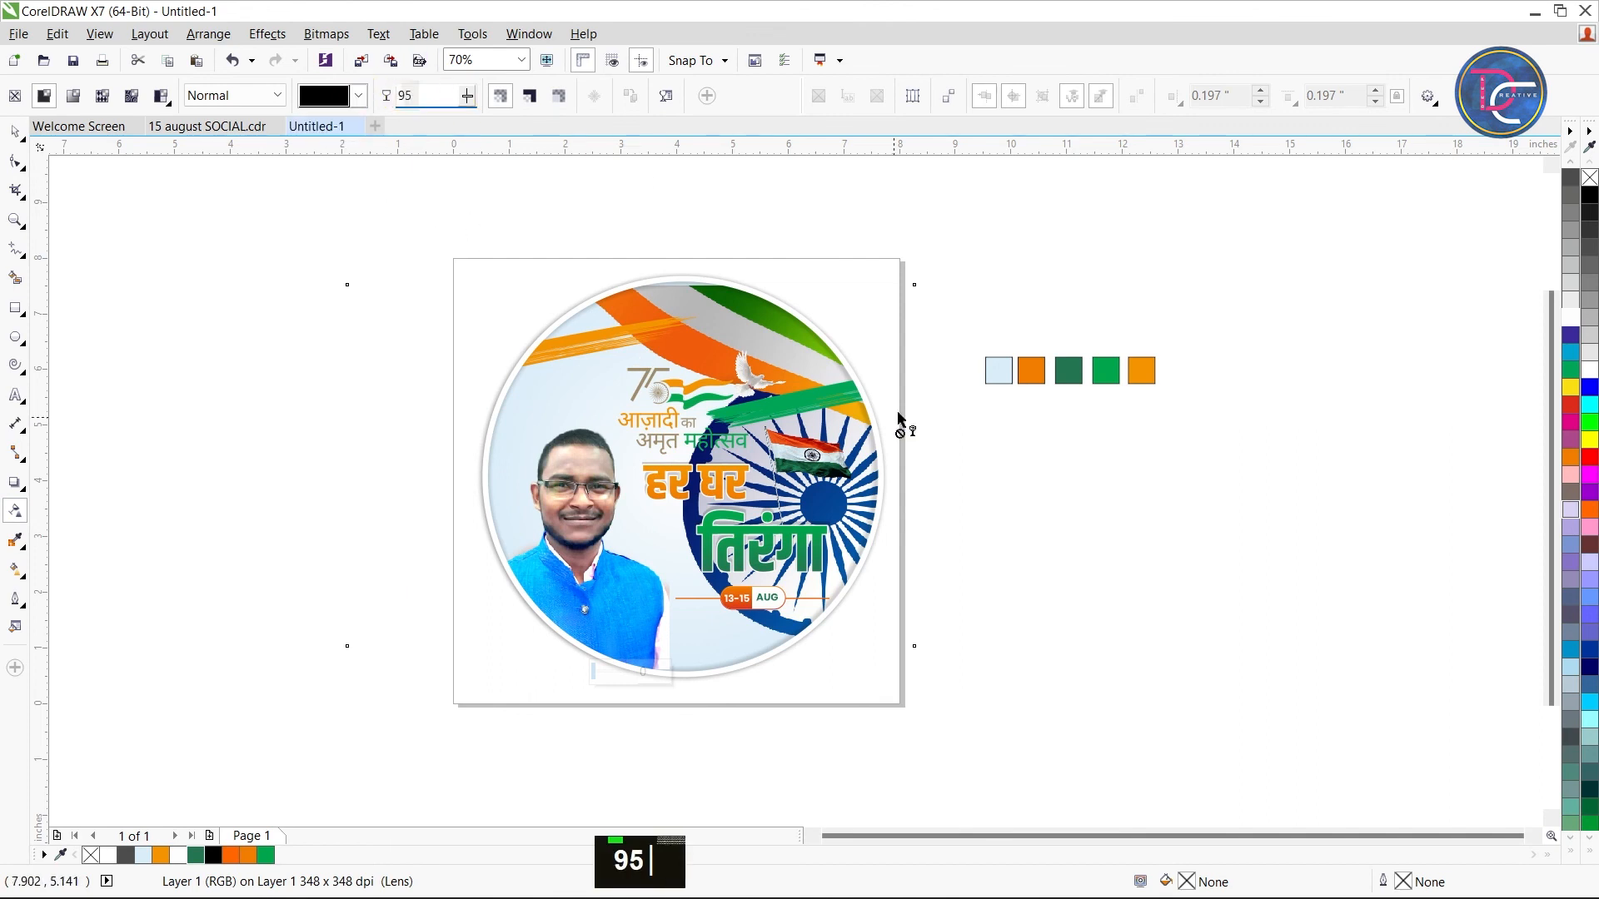
pyautogui.press('Return')
pyautogui.click(1035, 481)
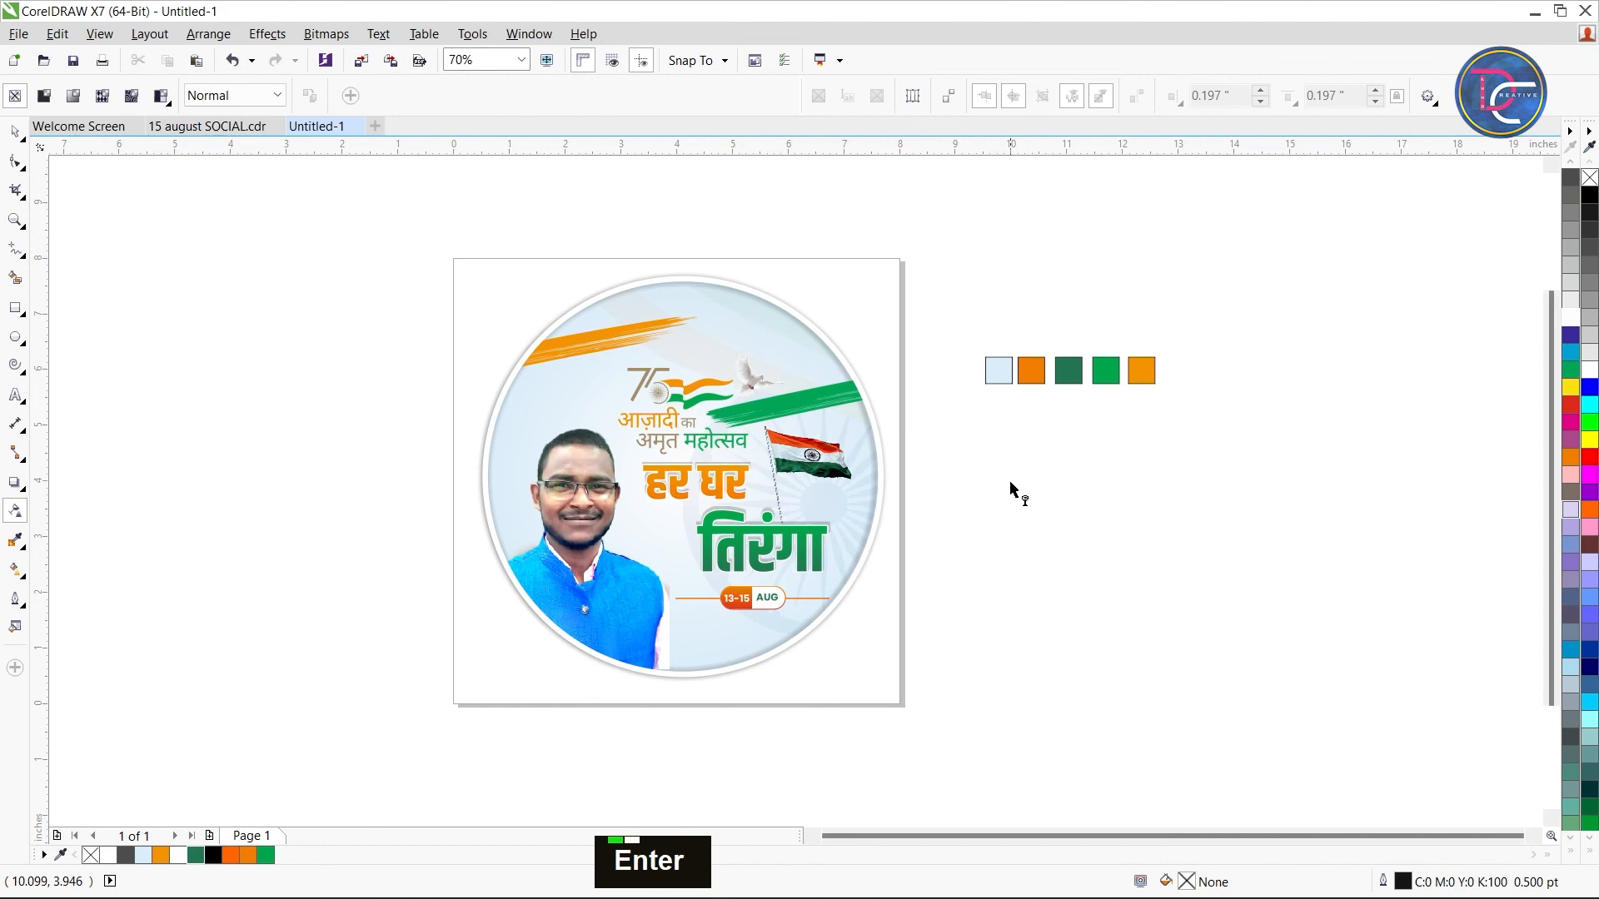
pyautogui.doubleClick(874, 564)
pyautogui.scroll(2, 790, 558)
pyautogui.scroll(3, 790, 564)
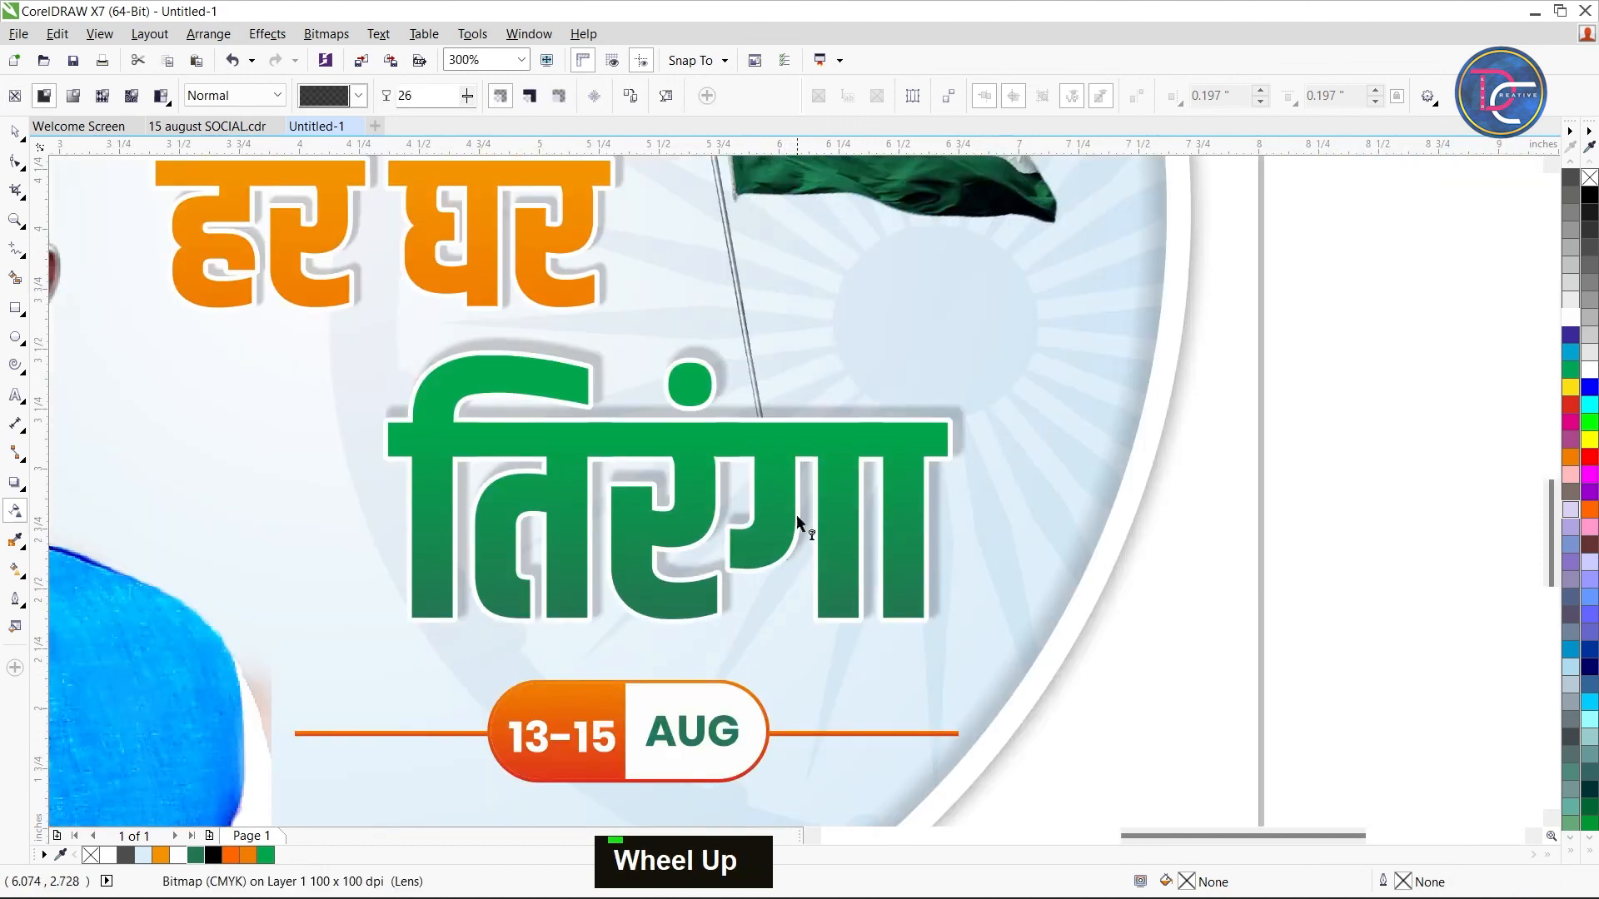
pyautogui.scroll(-1, 876, 303)
pyautogui.hotkey('ctrl', 'space')
pyautogui.scroll(-1, 876, 303)
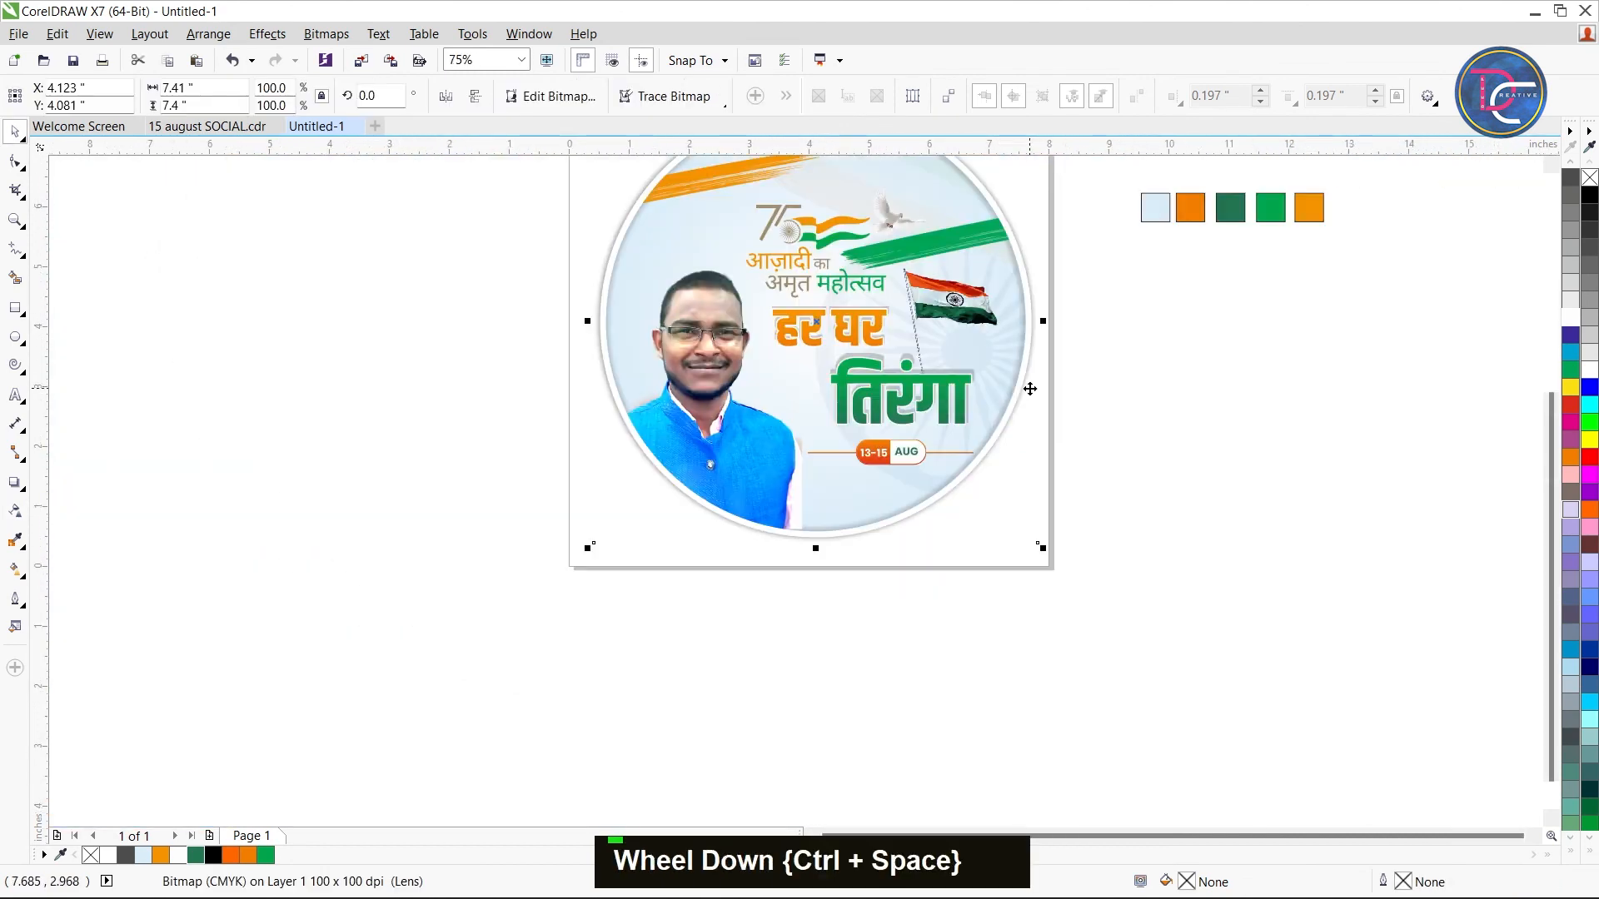
# Delete the five colour swatches beside the page and fit the design in view
pyautogui.click(1145, 467)
pyautogui.doubleClick(1480, 294)
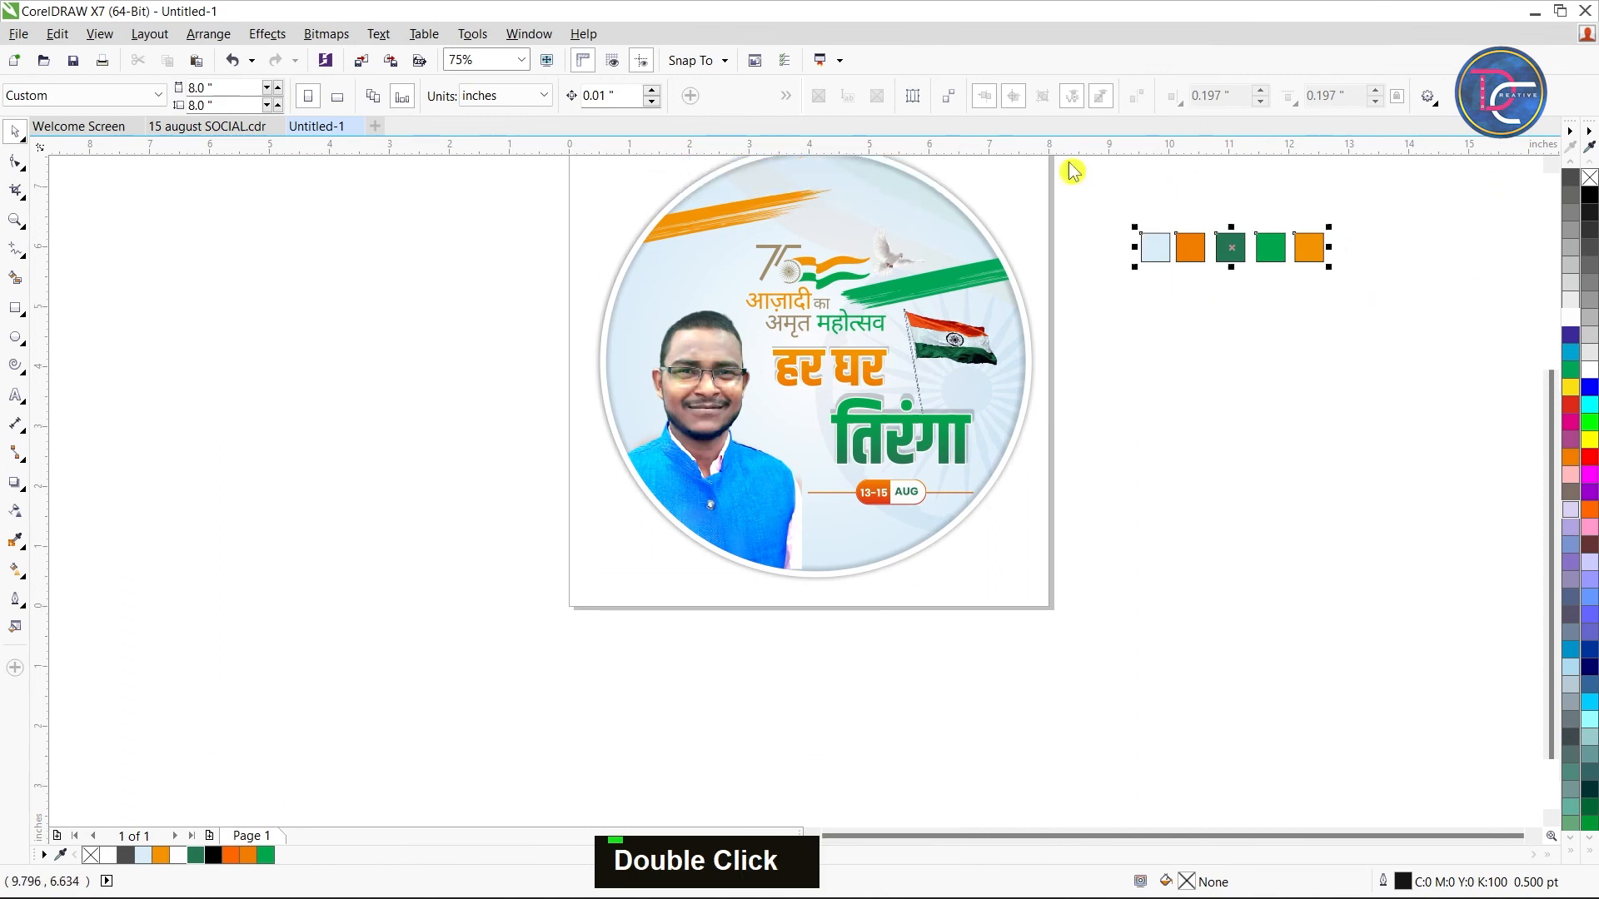
pyautogui.press('Delete')
pyautogui.press('F4')
# Select all the objects of the design and group them
pyautogui.doubleClick(1017, 275)
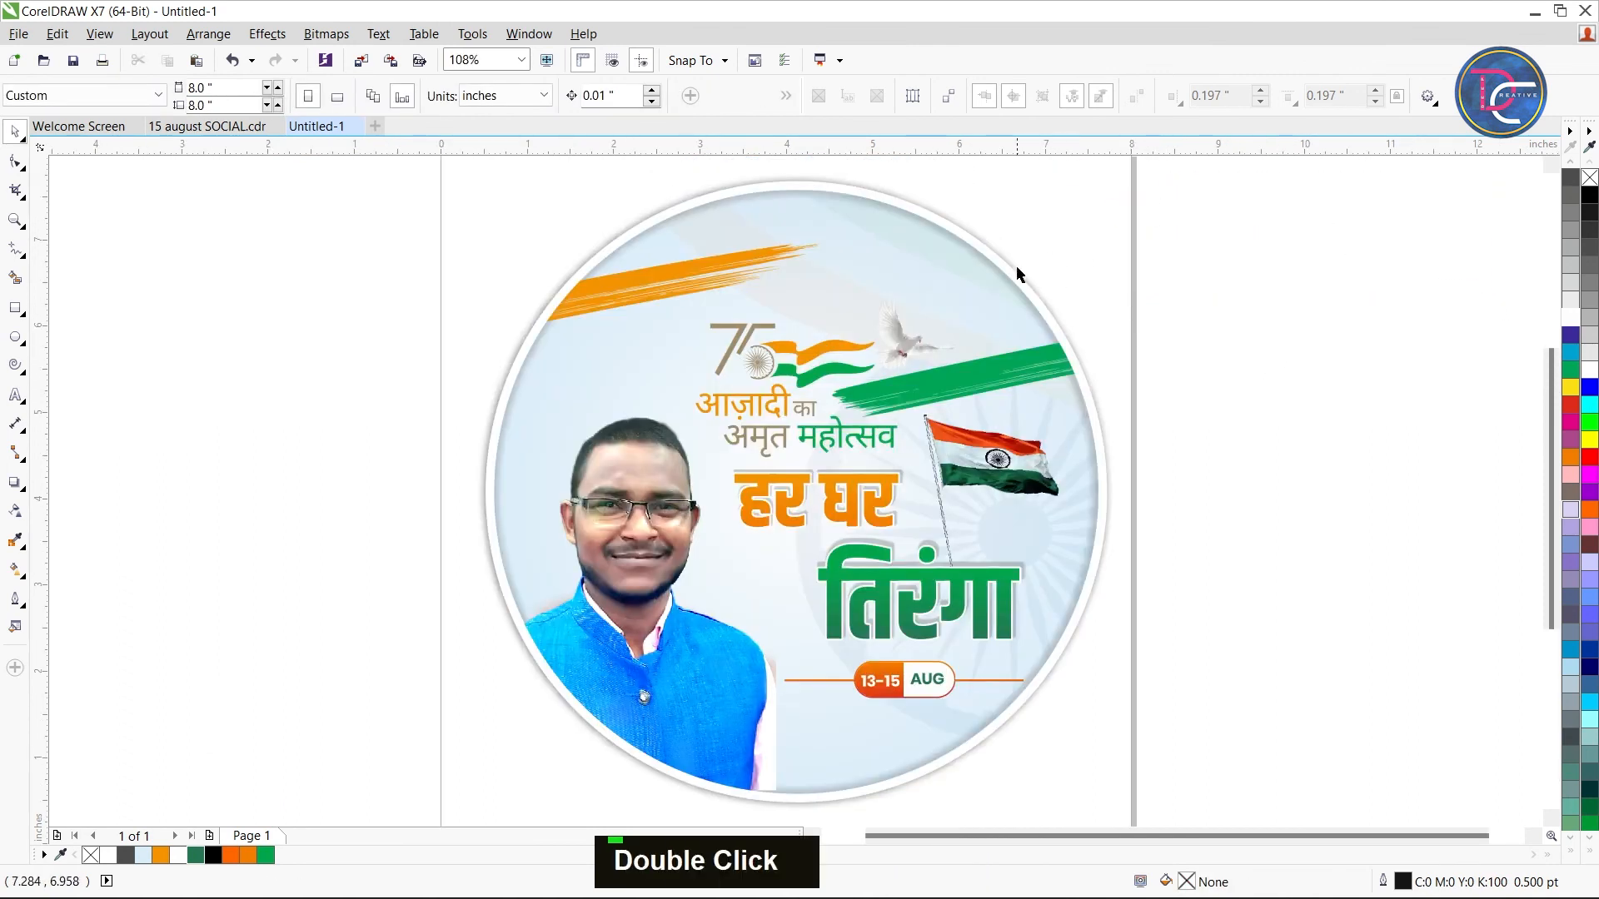
pyautogui.scroll(-2, 724, 220)
pyautogui.hotkey('ctrl', 'g')
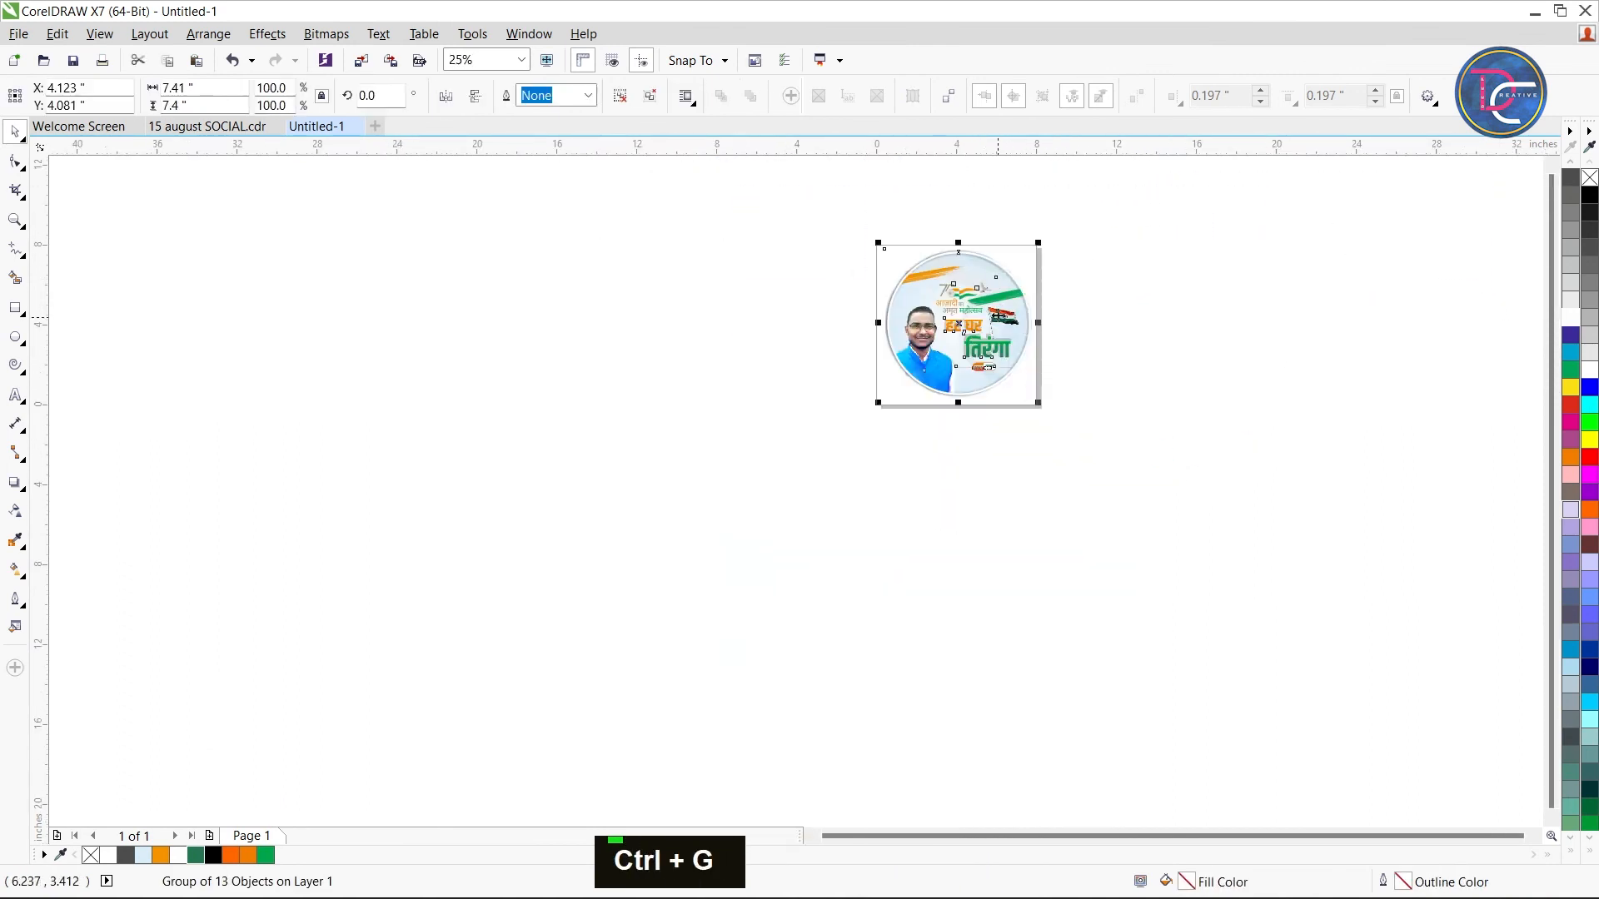
# Frame the whole page and examine the finished design in a full-screen preview
pyautogui.press('z')
pyautogui.moveTo(850, 227); pyautogui.dragTo(1049, 402)
pyautogui.hotkey('ctrl', 'space')
pyautogui.rightClick(1095, 302)
pyautogui.click(1137, 306)
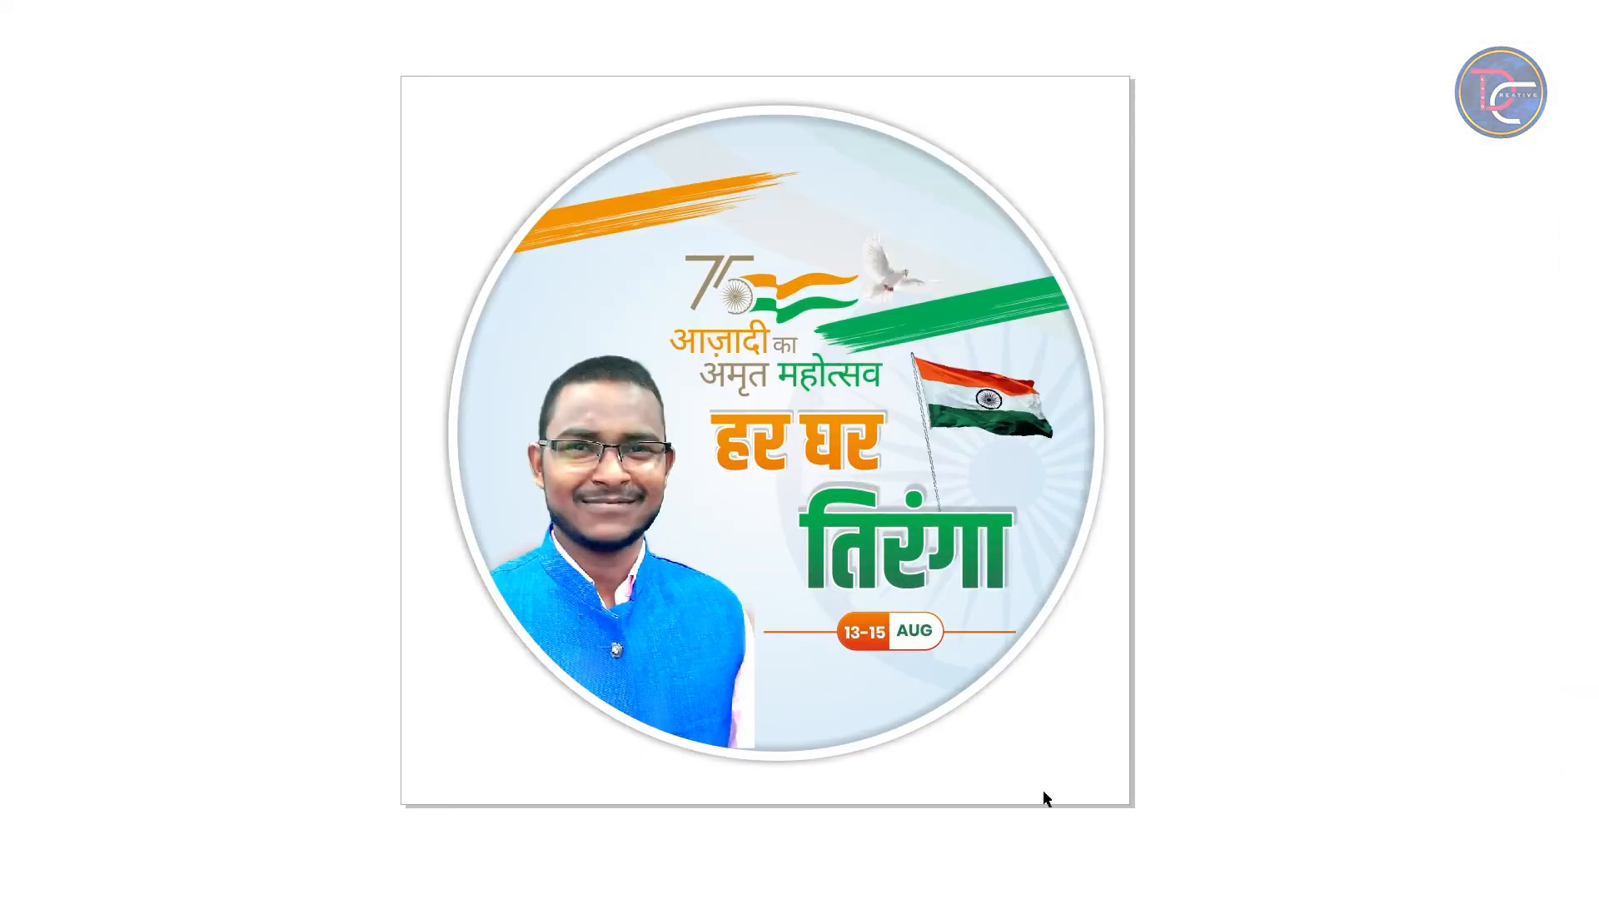